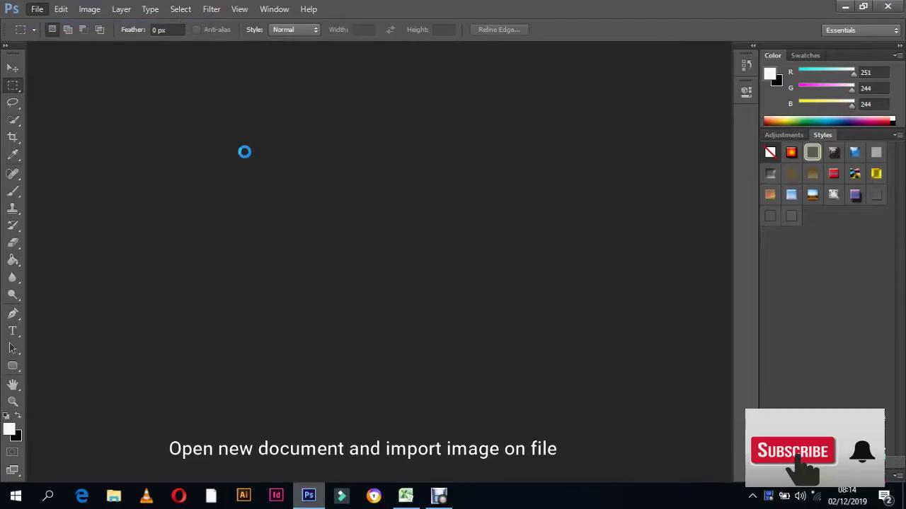
# - Start a new 1080 × 820 px, 72 ppi document with a transparent background
pyautogui.hotkey('ctrl', 'n')
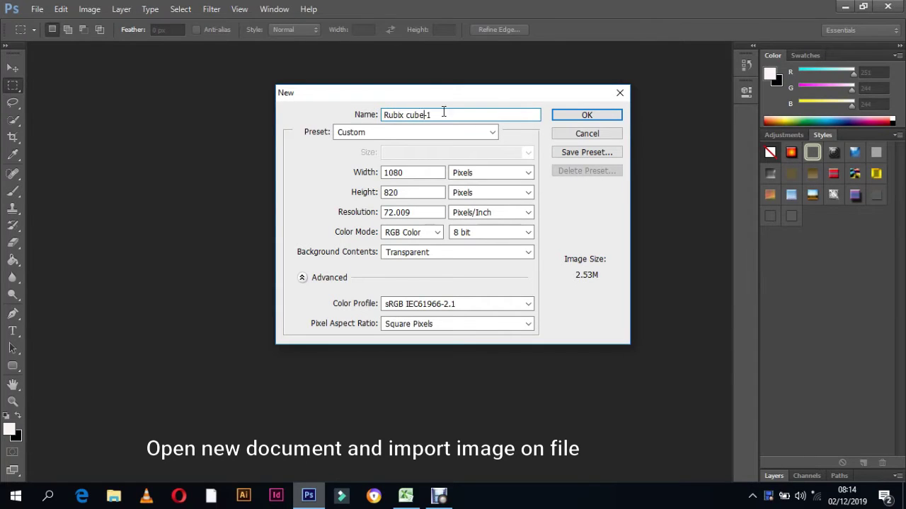
# - Create the blank transparent Rubix cube-1 document and bring up the Open dialog
pyautogui.click(569, 115)
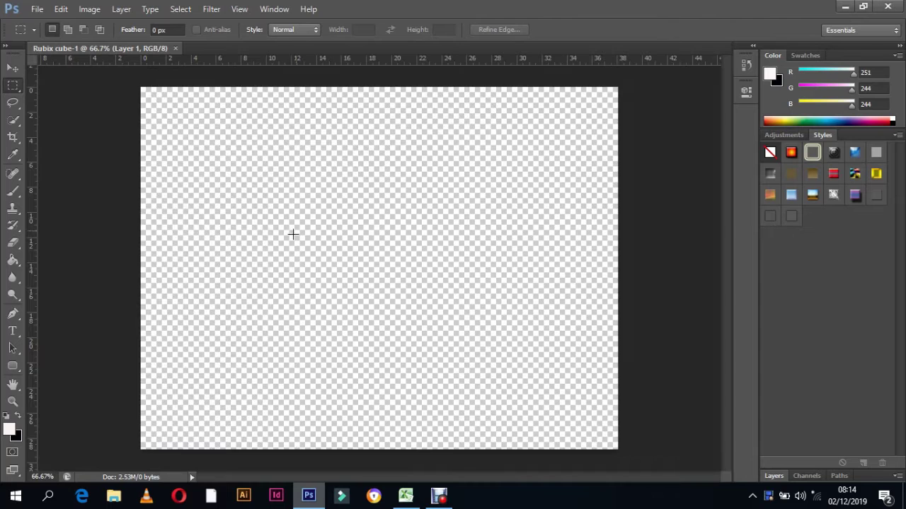
pyautogui.click(38, 9)
pyautogui.click(50, 33)
# - Open the Rubik's cube photo 20191122_081839[1].jpg from Desktop > JUMPING DOLLS
pyautogui.moveTo(623, 119); pyautogui.dragTo(616, 236)
pyautogui.click(298, 162)
pyautogui.doubleClick(382, 293)
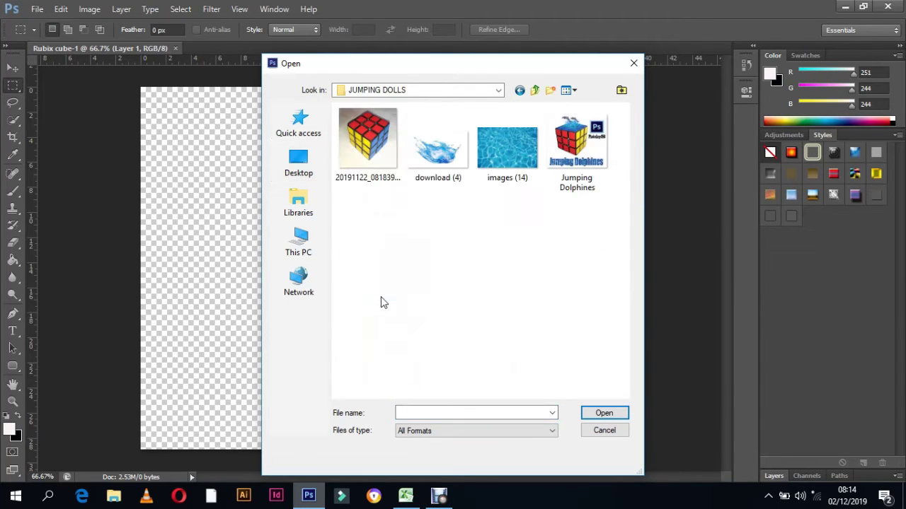
pyautogui.click(367, 158)
pyautogui.click(598, 414)
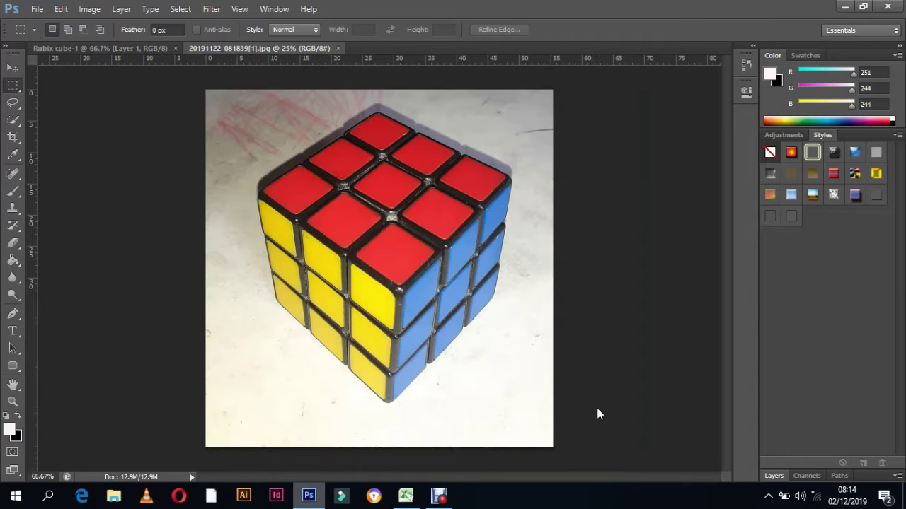
pyautogui.click(14, 315)
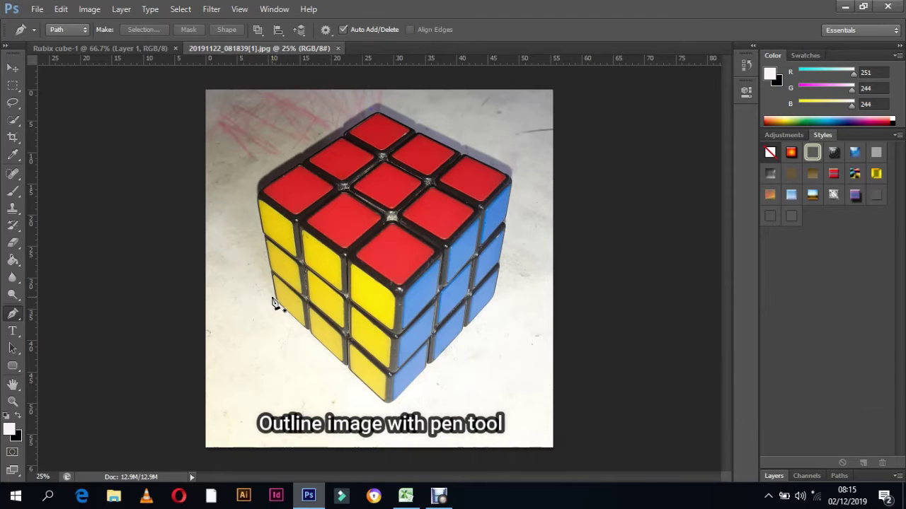
# - Trace the cube with a pen path, make a 12 px feathered selection, and add a layer mask
pyautogui.click(268, 295)
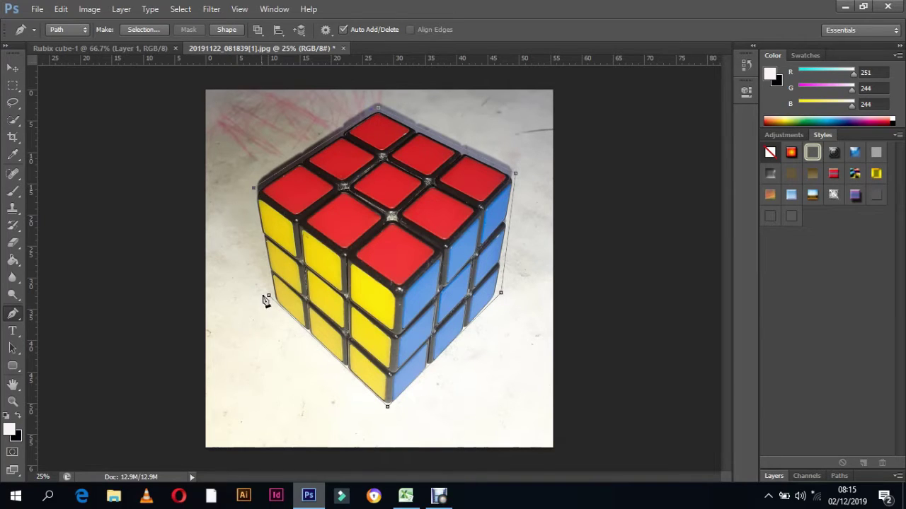
pyautogui.rightClick(371, 209)
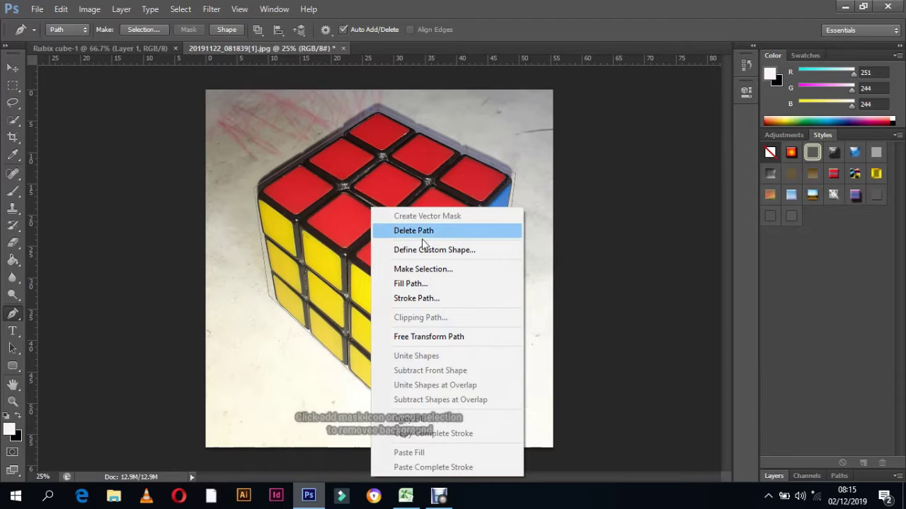
pyautogui.click(434, 272)
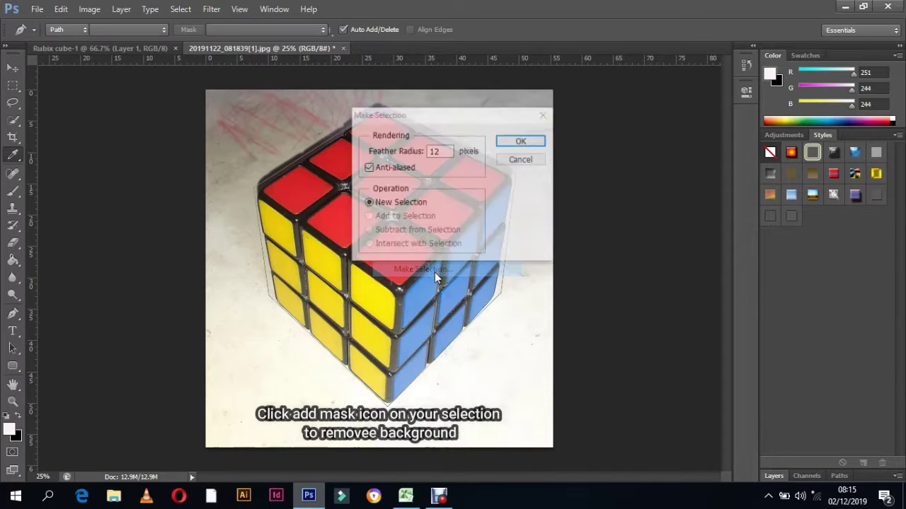
pyautogui.click(520, 141)
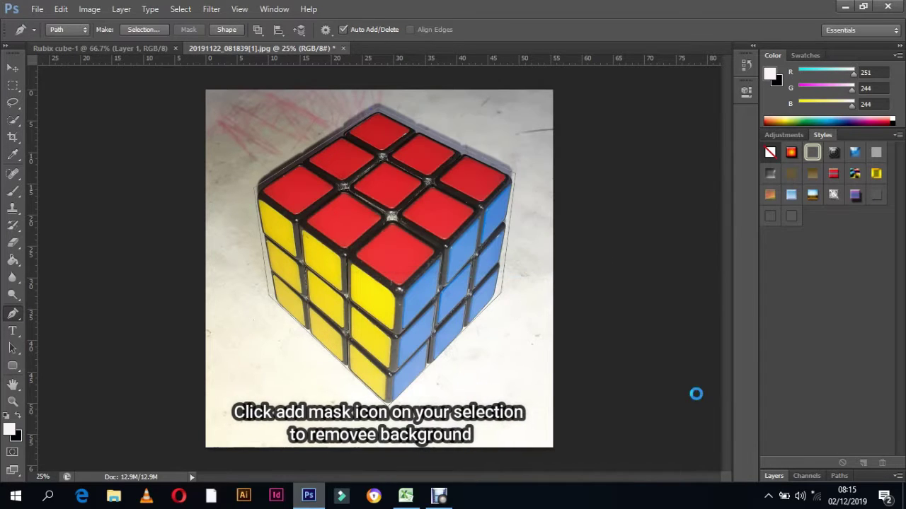
pyautogui.click(774, 475)
pyautogui.click(810, 477)
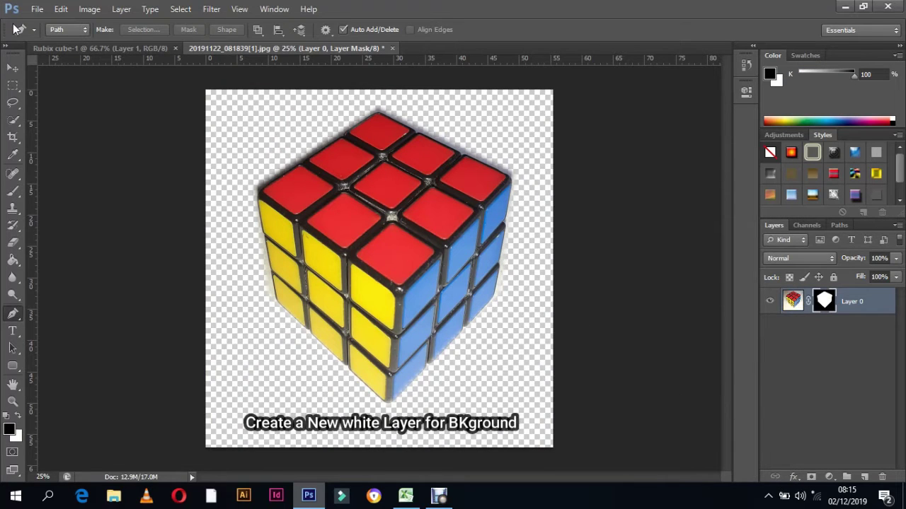
# - Add Layer 1 beneath the cube layer and fill it with white
pyautogui.click(865, 477)
pyautogui.press('x')
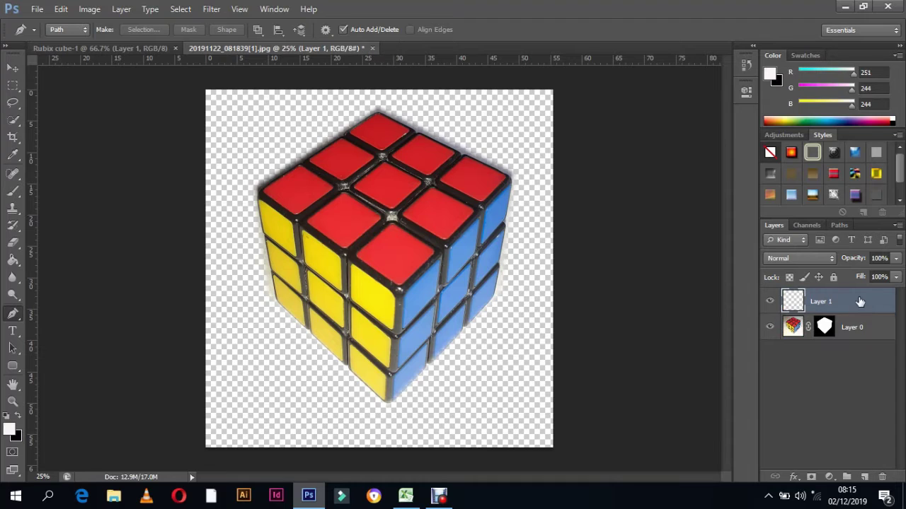
pyautogui.moveTo(849, 302); pyautogui.dragTo(849, 336)
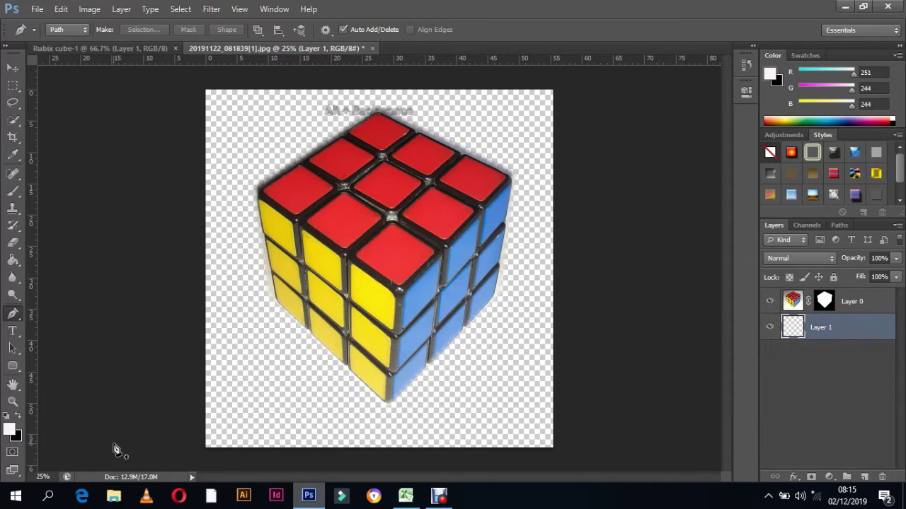
pyautogui.hotkey('alt', 'BackSpace')
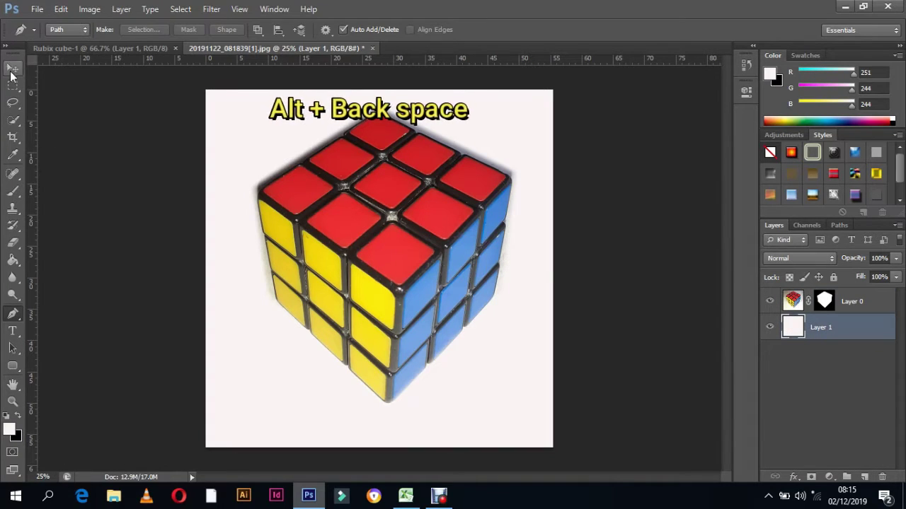
pyautogui.click(12, 69)
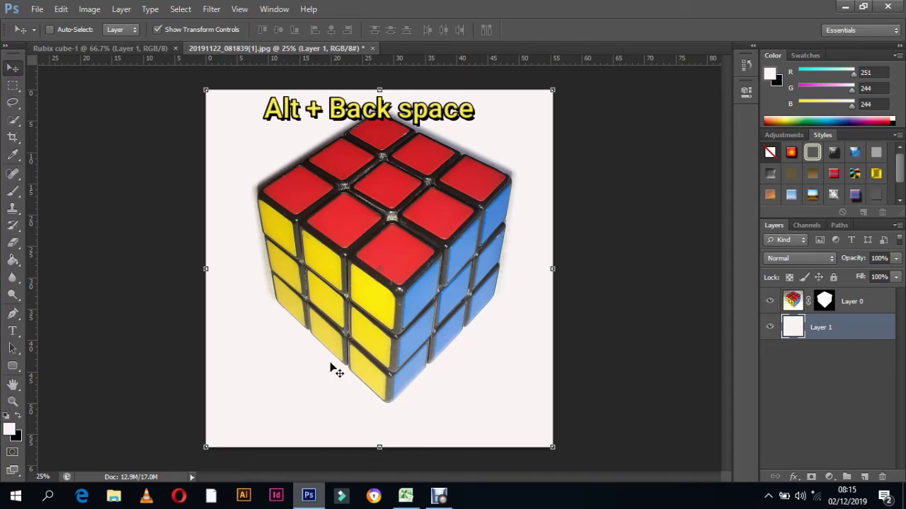
# - Scale down and rotate the cube on Layer 0 so its blue face points up
pyautogui.click(875, 301)
pyautogui.hotkey('ctrl', 't')
pyautogui.moveTo(551, 89); pyautogui.dragTo(531, 139)
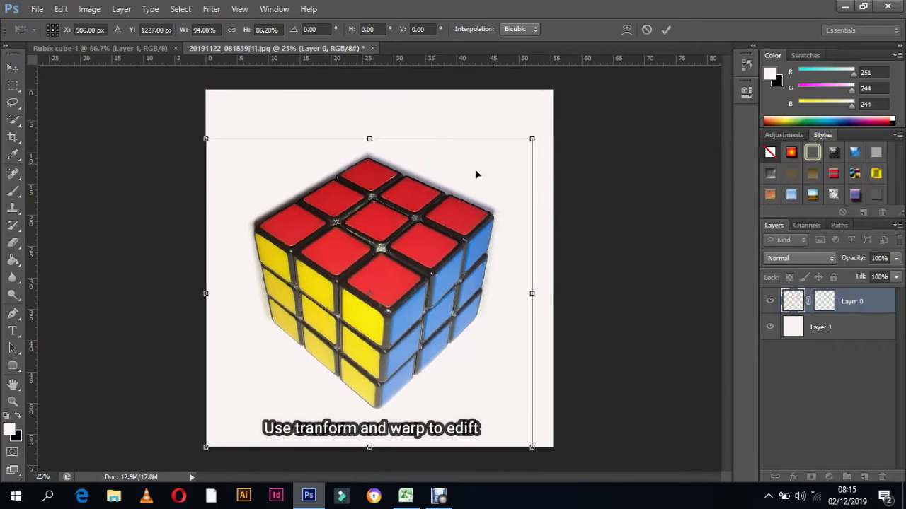
pyautogui.moveTo(356, 213); pyautogui.dragTo(372, 213)
pyautogui.moveTo(590, 132)
pyautogui.mouseDown()
pyautogui.moveTo(450, 84)
pyautogui.moveTo(153, 210)
pyautogui.moveTo(153, 219)
pyautogui.mouseUp()
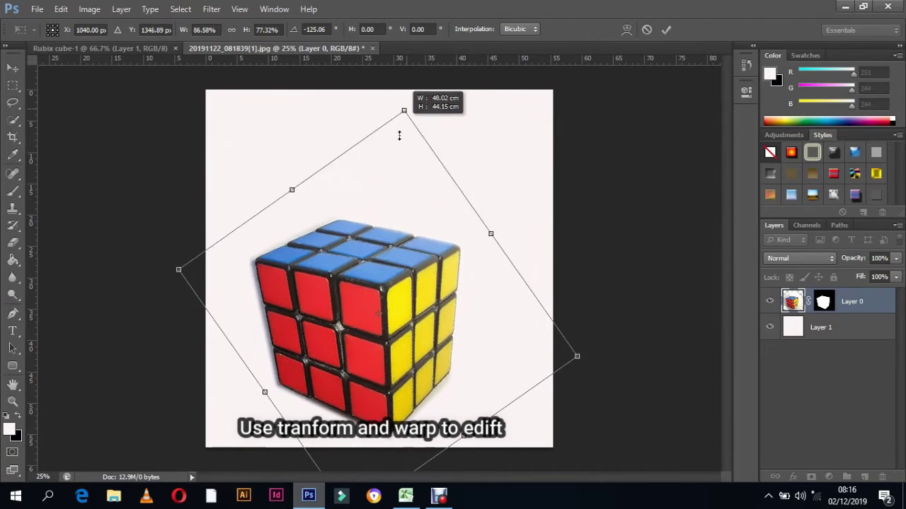
pyautogui.moveTo(416, 70); pyautogui.dragTo(390, 156)
pyautogui.moveTo(358, 363); pyautogui.dragTo(358, 309)
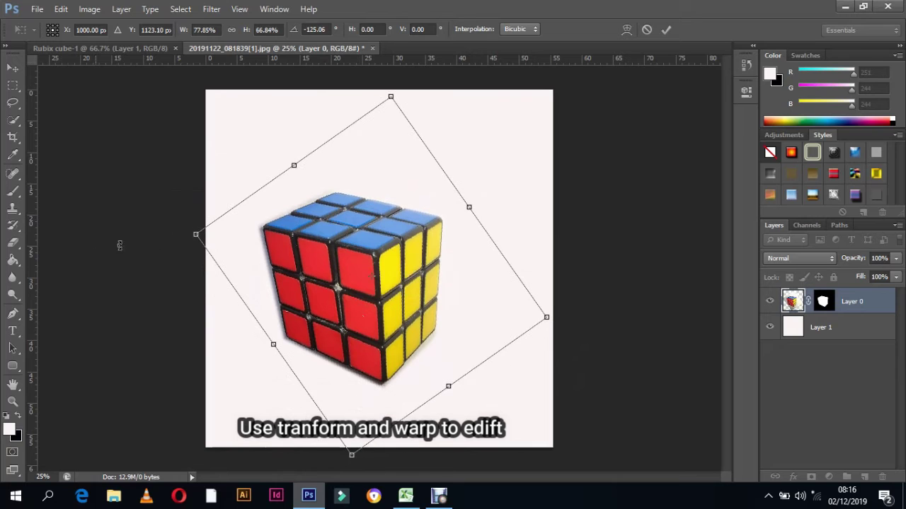
# - Warp the cube's top, bottom and side edges into a custom shape
pyautogui.rightClick(335, 213)
pyautogui.click(374, 318)
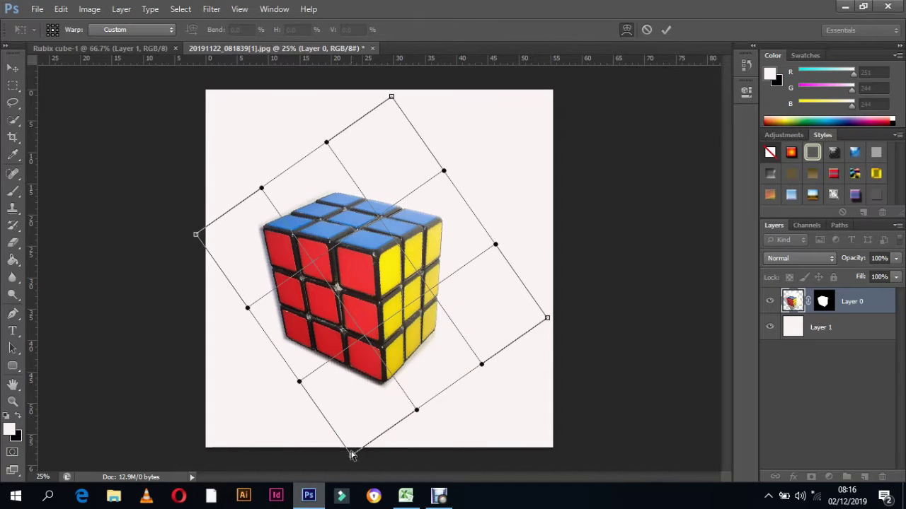
pyautogui.moveTo(350, 456); pyautogui.dragTo(330, 423)
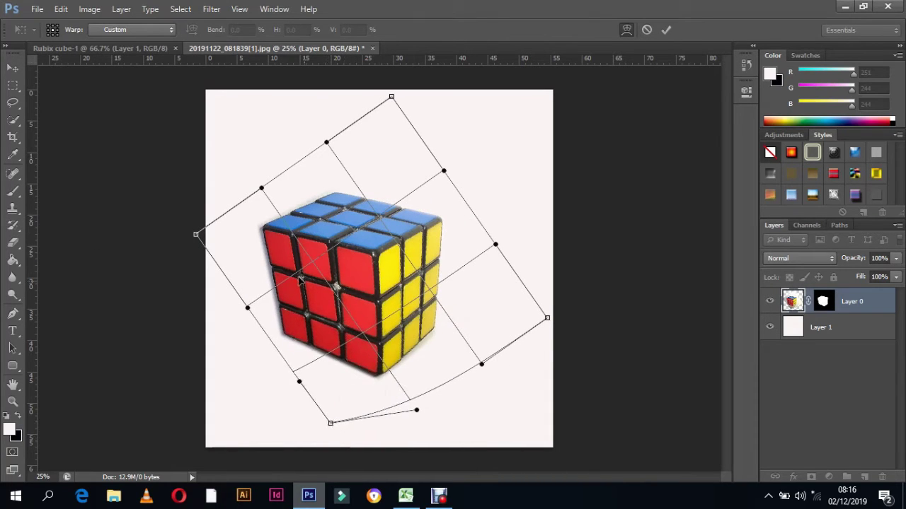
pyautogui.moveTo(445, 172); pyautogui.dragTo(470, 148)
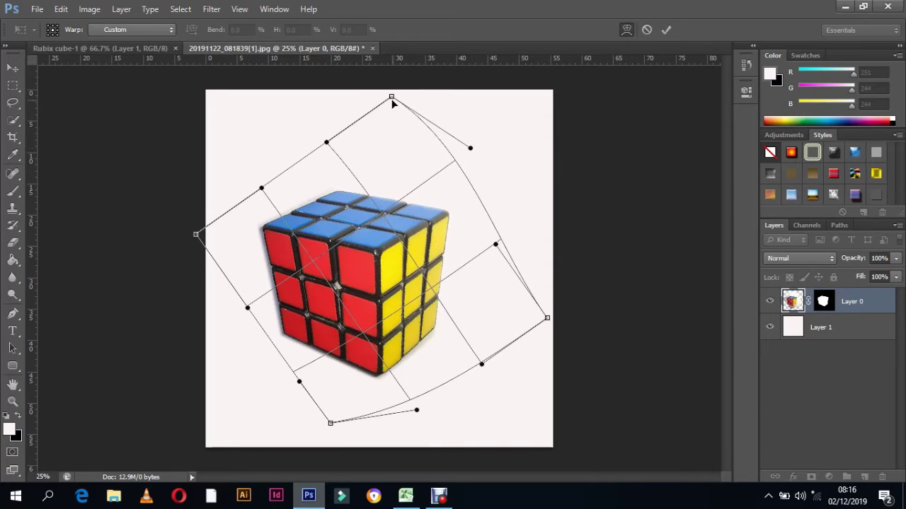
pyautogui.moveTo(391, 96); pyautogui.dragTo(396, 127)
pyautogui.moveTo(311, 257); pyautogui.dragTo(310, 266)
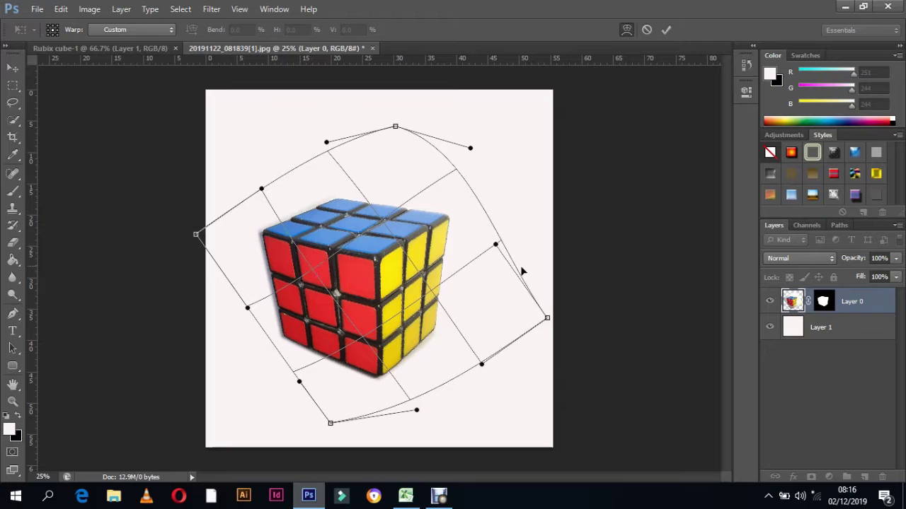
pyautogui.moveTo(549, 324); pyautogui.dragTo(557, 322)
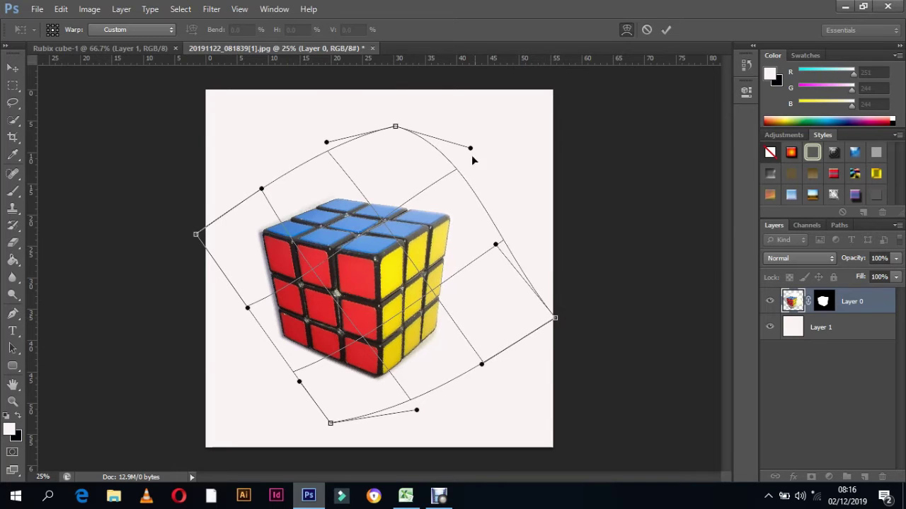
pyautogui.moveTo(470, 149); pyautogui.dragTo(454, 150)
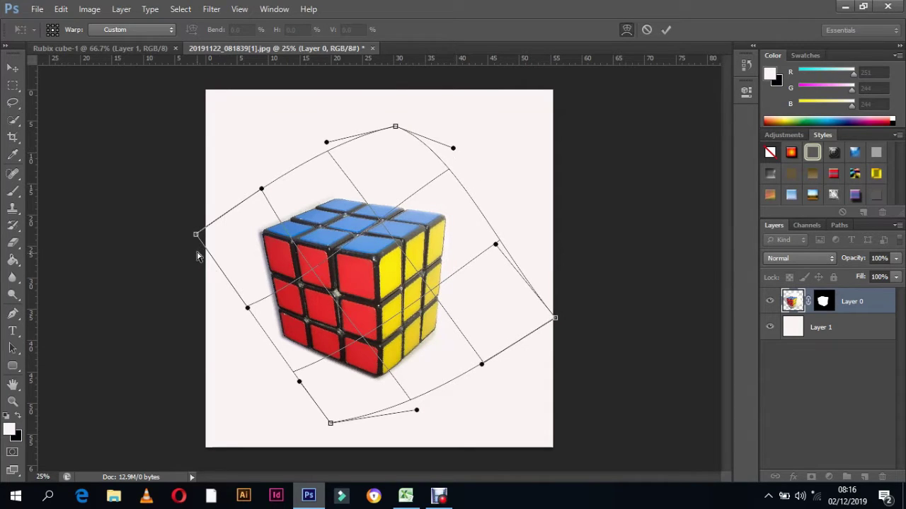
pyautogui.moveTo(195, 235); pyautogui.dragTo(194, 245)
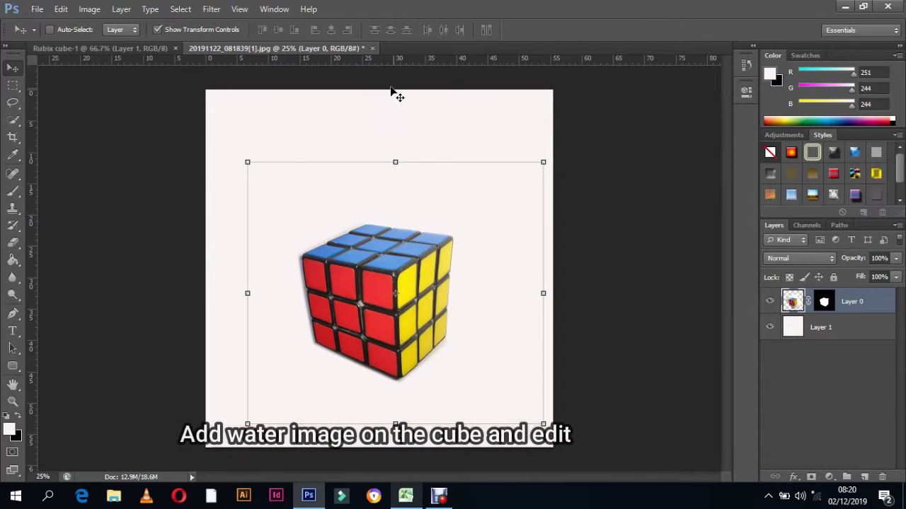
# - Open images (14).jpg and drag the water photo into the cube document as Layer 2
pyautogui.click(37, 8)
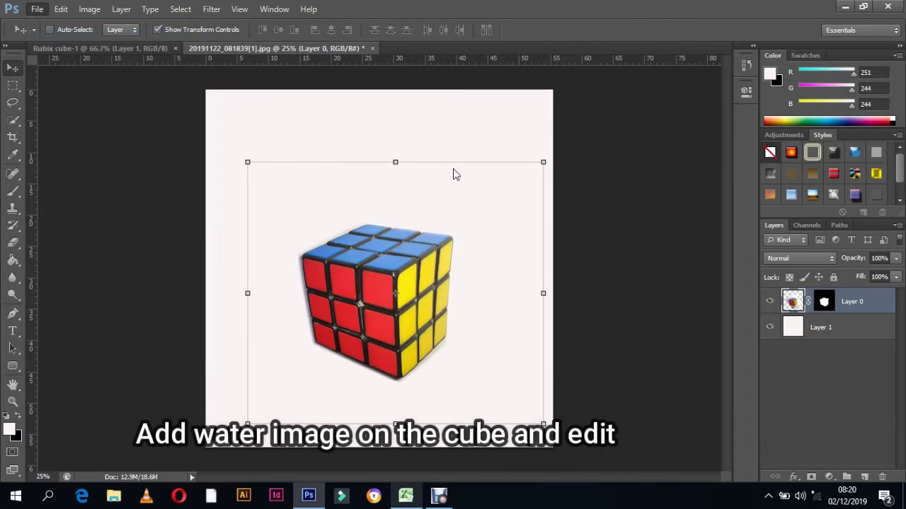
pyautogui.click(520, 167)
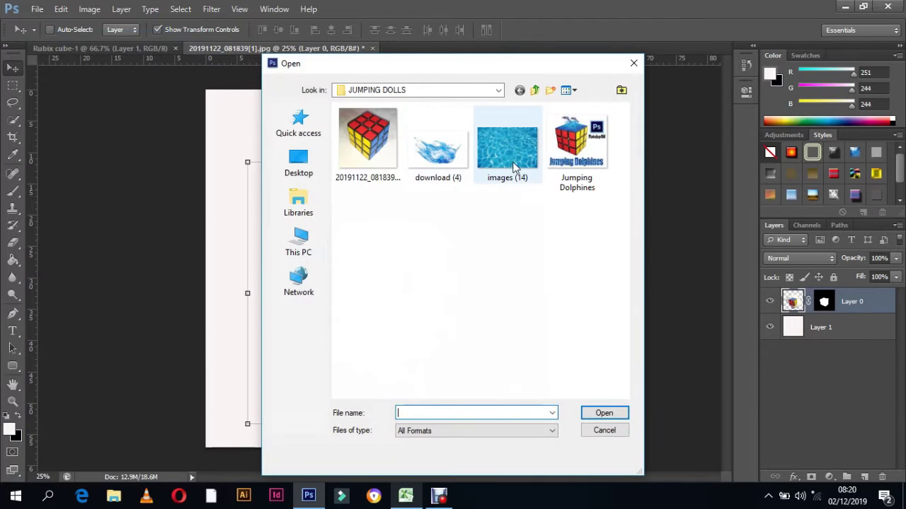
pyautogui.click(620, 417)
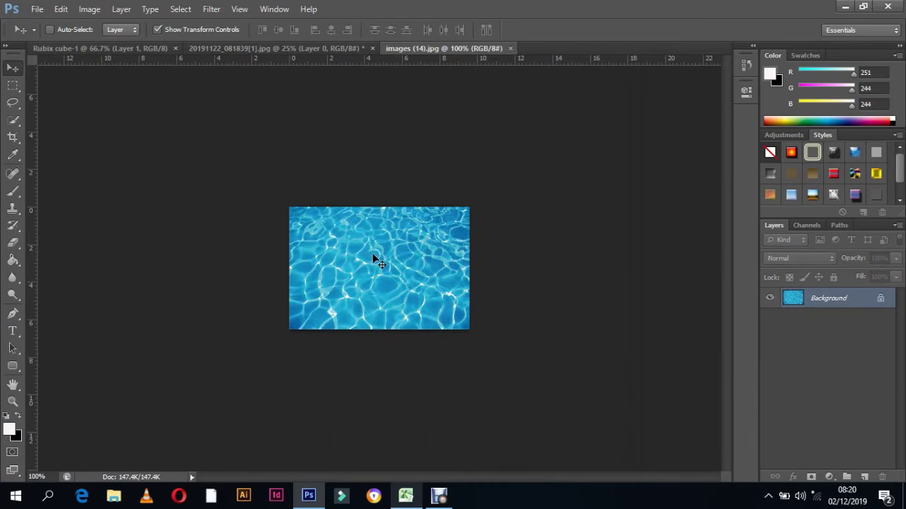
pyautogui.moveTo(286, 137); pyautogui.dragTo(119, 55)
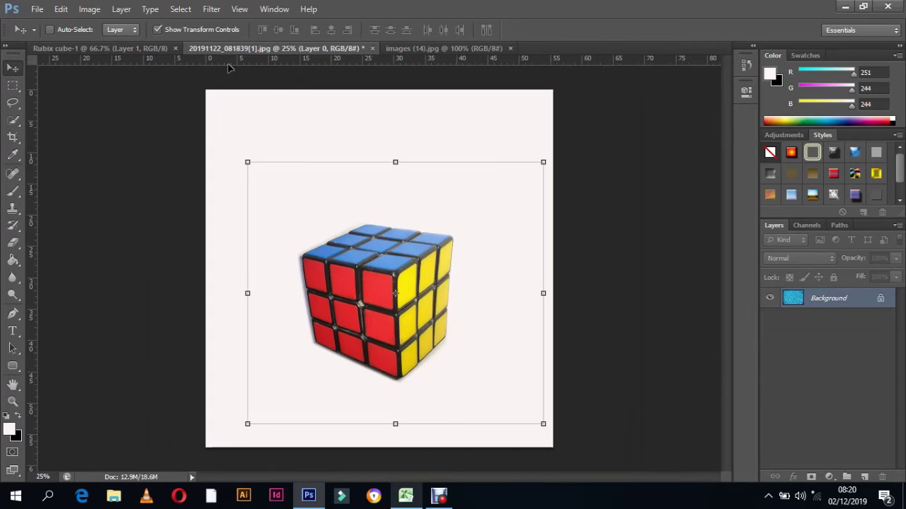
pyautogui.moveTo(216, 53); pyautogui.dragTo(325, 191)
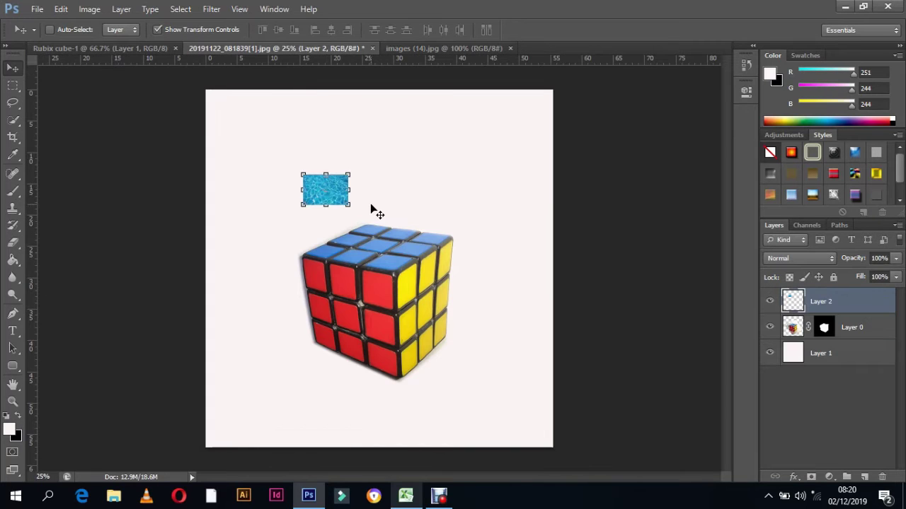
pyautogui.click(13, 401)
pyautogui.click(357, 287)
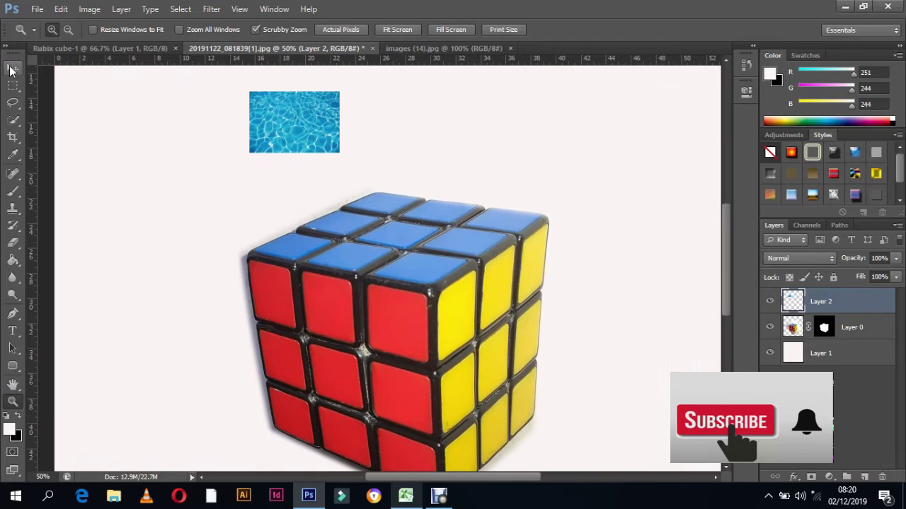
# - Move the water layer onto the cube and stretch it to about 355% × 200%
pyautogui.click(10, 68)
pyautogui.moveTo(319, 139)
pyautogui.mouseDown()
pyautogui.moveTo(323, 248)
pyautogui.moveTo(465, 293)
pyautogui.mouseUp()
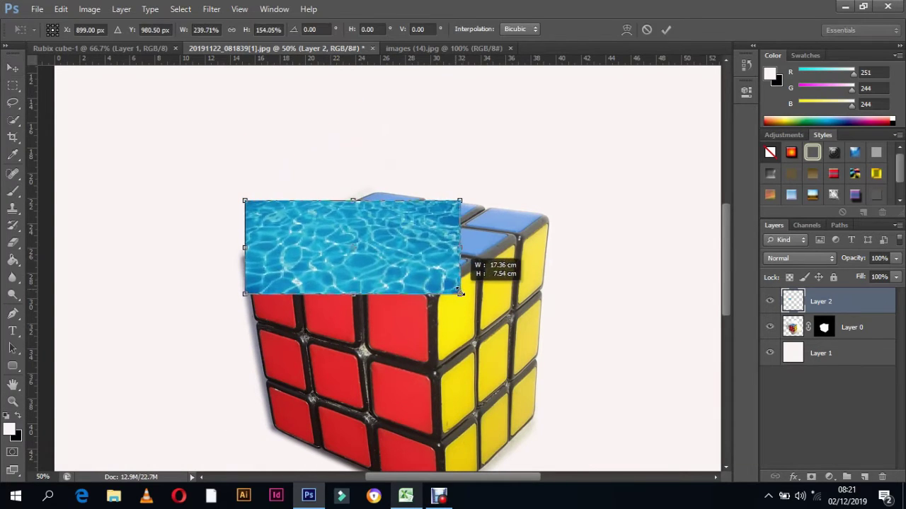
pyautogui.moveTo(462, 206); pyautogui.dragTo(558, 190)
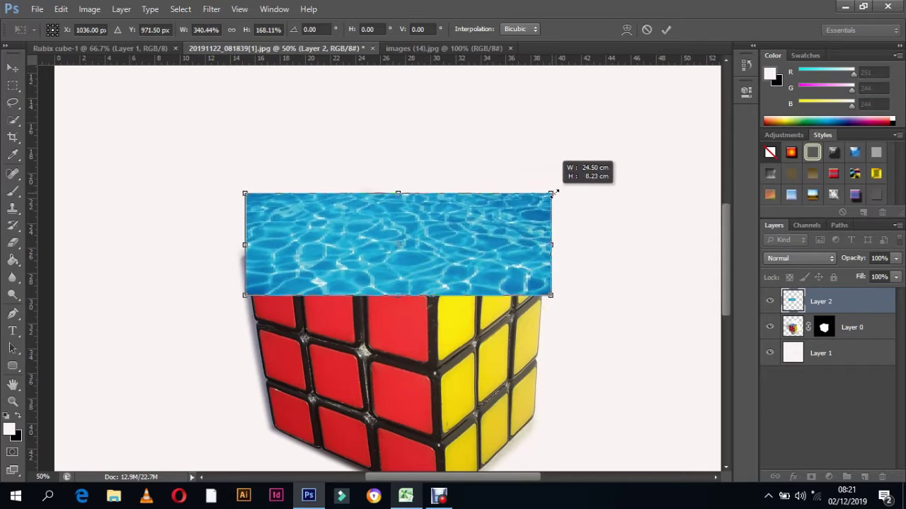
pyautogui.moveTo(402, 192); pyautogui.dragTo(402, 172)
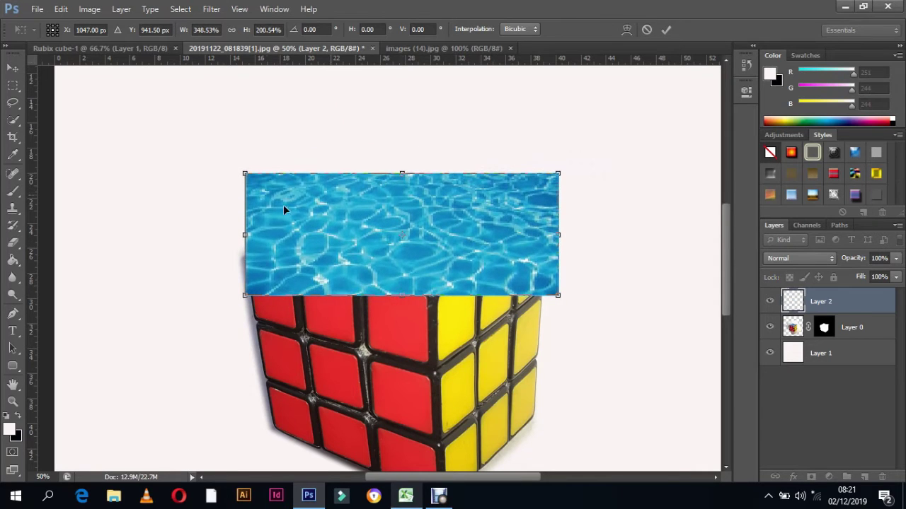
pyautogui.moveTo(244, 235); pyautogui.dragTo(238, 235)
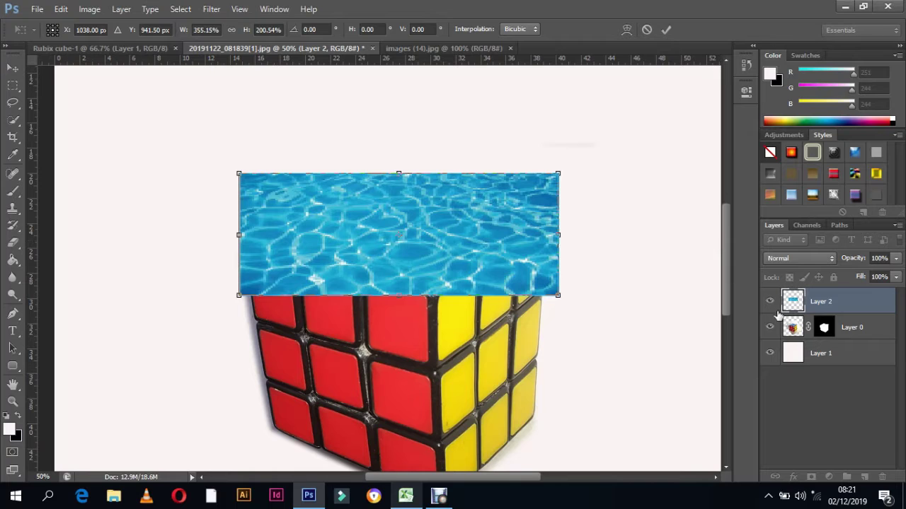
pyautogui.rightClick(495, 240)
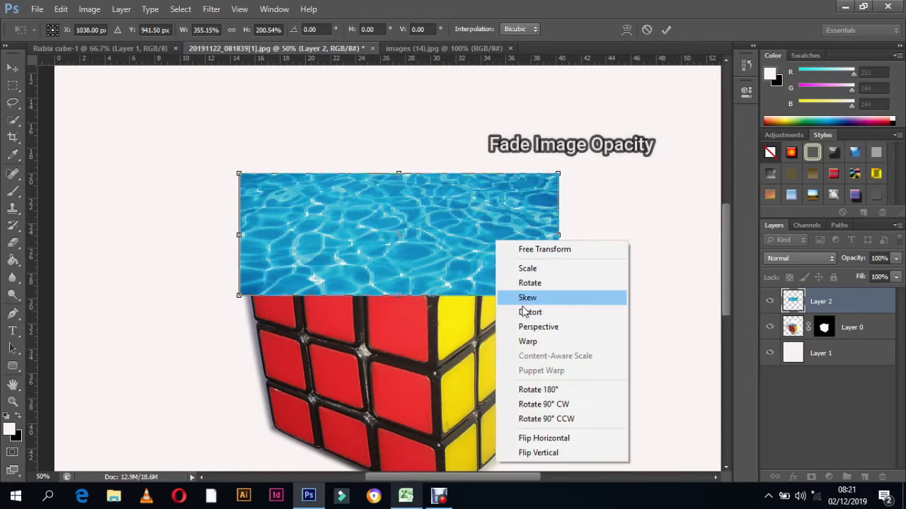
# - Warp the water layer at 57% Fill, pulling its top corners onto the cube's top
pyautogui.click(527, 342)
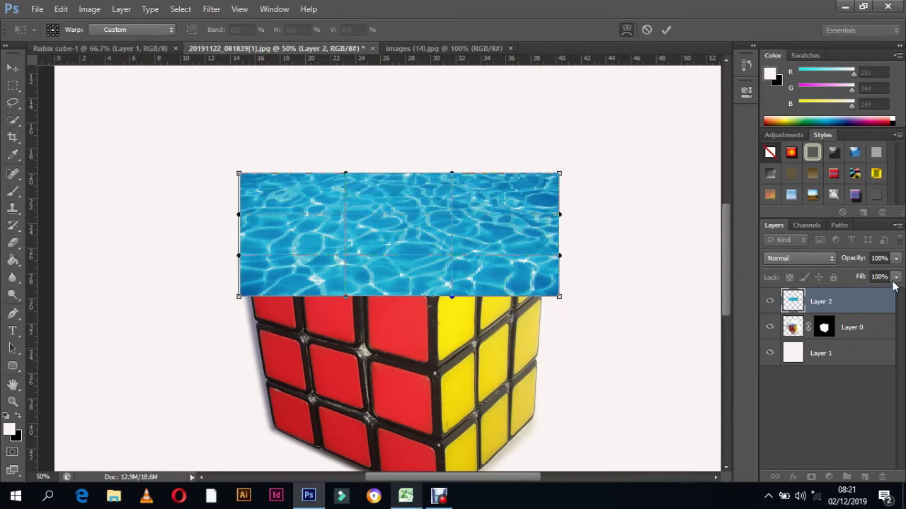
pyautogui.moveTo(896, 295); pyautogui.dragTo(873, 299)
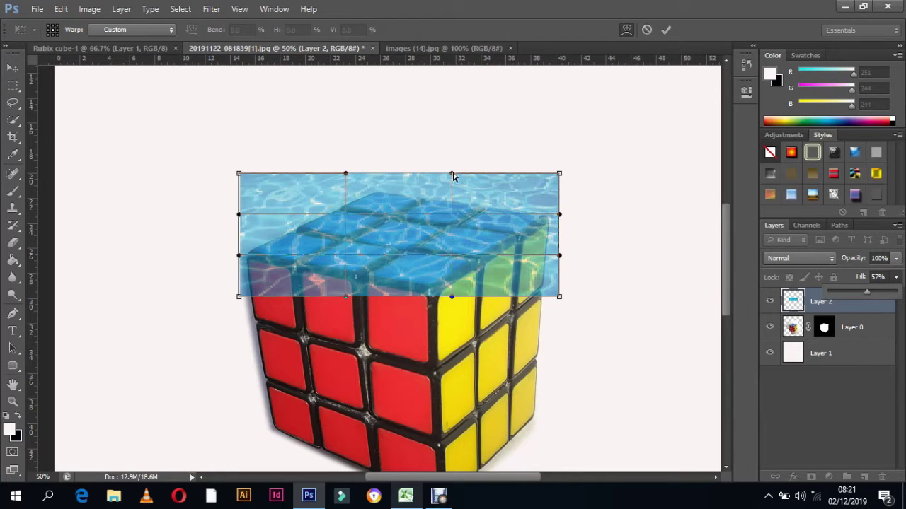
pyautogui.moveTo(376, 171); pyautogui.dragTo(379, 195)
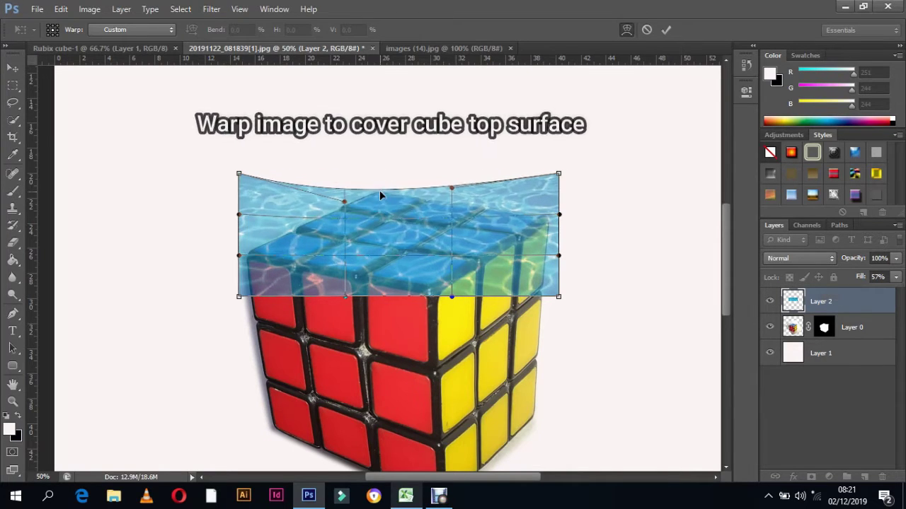
pyautogui.moveTo(239, 172)
pyautogui.mouseDown()
pyautogui.moveTo(239, 230)
pyautogui.moveTo(252, 243)
pyautogui.mouseUp()
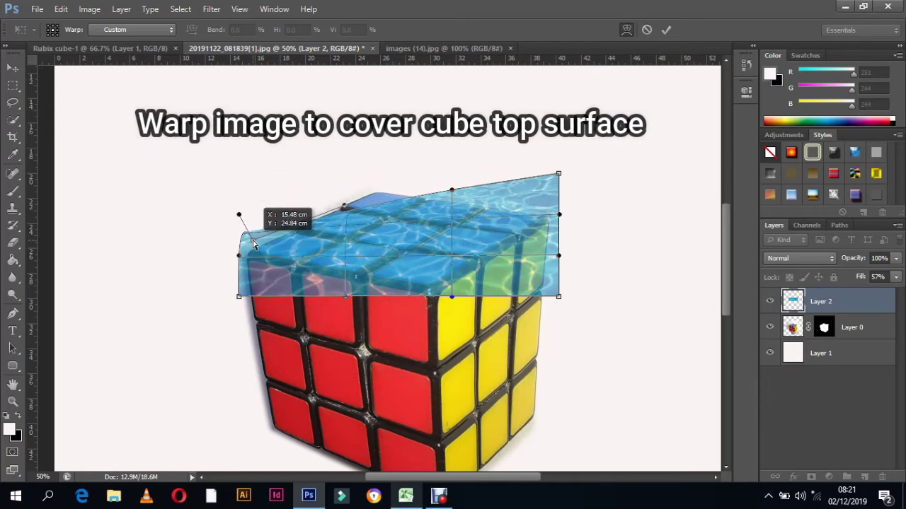
pyautogui.moveTo(343, 206)
pyautogui.mouseDown()
pyautogui.moveTo(369, 204)
pyautogui.moveTo(366, 172)
pyautogui.mouseUp()
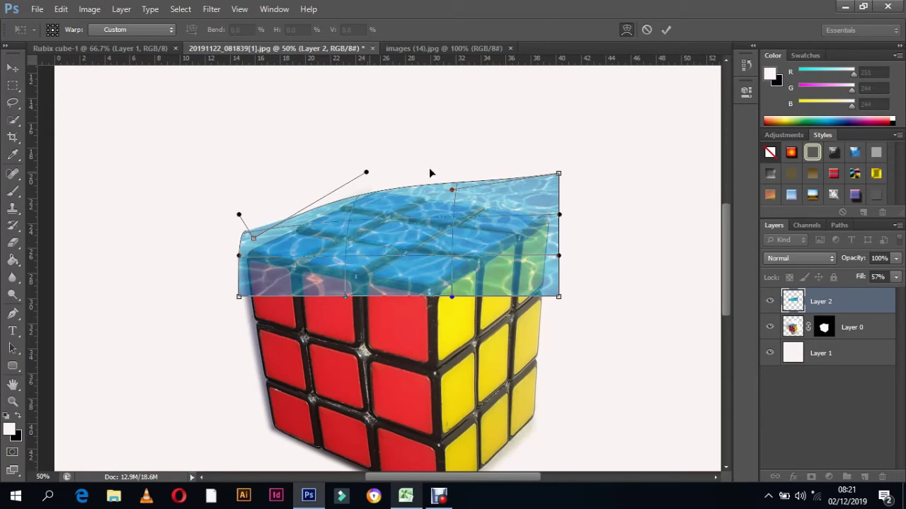
pyautogui.moveTo(556, 173)
pyautogui.mouseDown()
pyautogui.moveTo(553, 294)
pyautogui.moveTo(531, 250)
pyautogui.moveTo(480, 269)
pyautogui.moveTo(496, 249)
pyautogui.moveTo(477, 245)
pyautogui.moveTo(477, 260)
pyautogui.mouseUp()
# - Fit the water's bottom and left edges to the cube's top face and apply the warp
pyautogui.moveTo(341, 297); pyautogui.dragTo(366, 276)
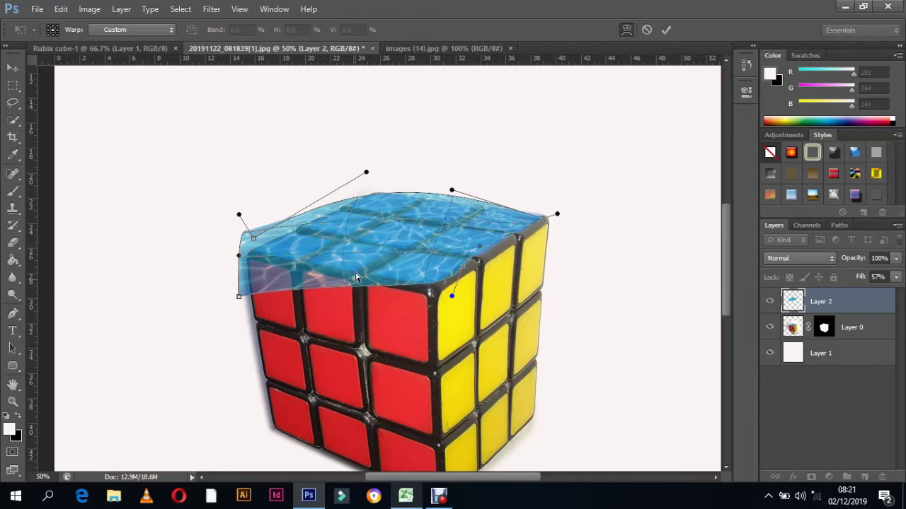
pyautogui.moveTo(244, 293)
pyautogui.mouseDown()
pyautogui.moveTo(268, 246)
pyautogui.moveTo(252, 247)
pyautogui.moveTo(261, 247)
pyautogui.mouseUp()
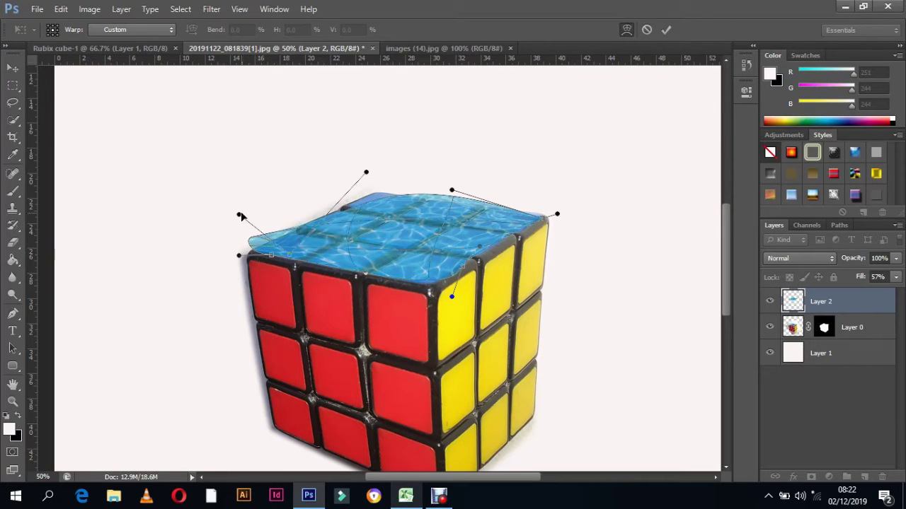
pyautogui.moveTo(241, 215); pyautogui.dragTo(248, 235)
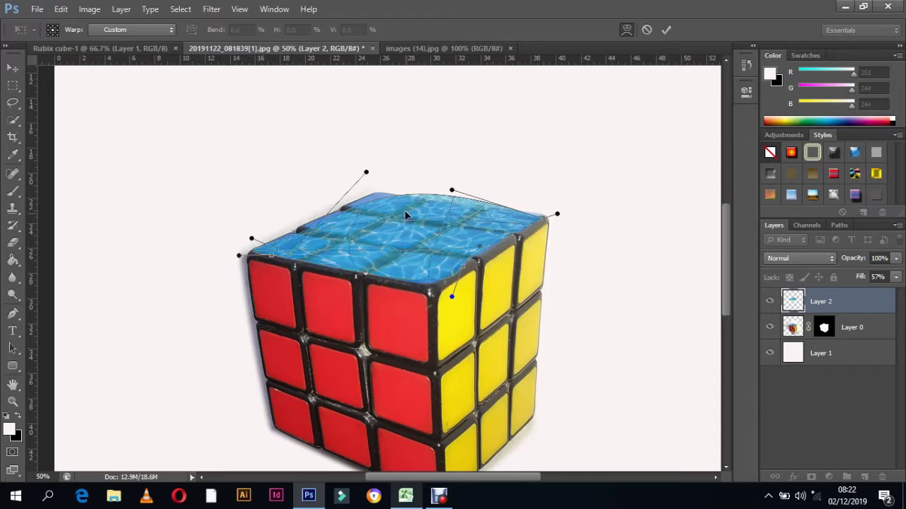
pyautogui.moveTo(389, 196); pyautogui.dragTo(373, 192)
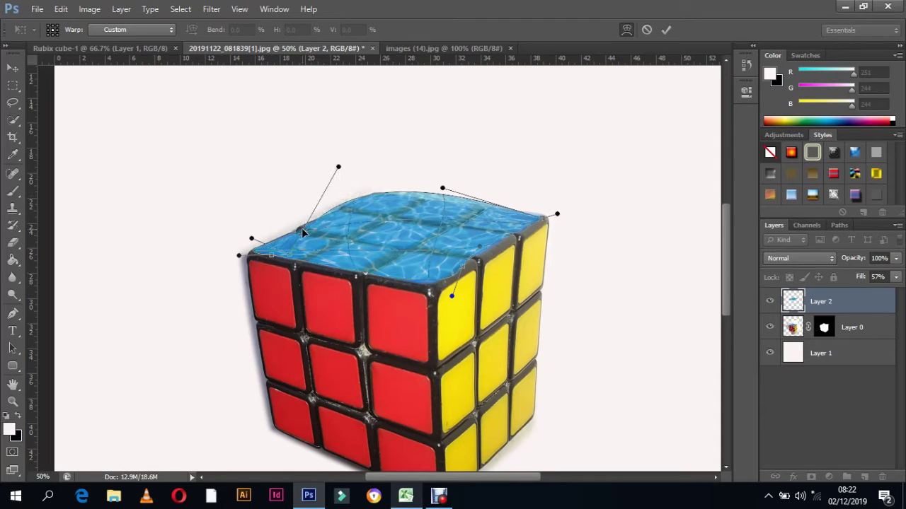
pyautogui.moveTo(301, 228); pyautogui.dragTo(249, 252)
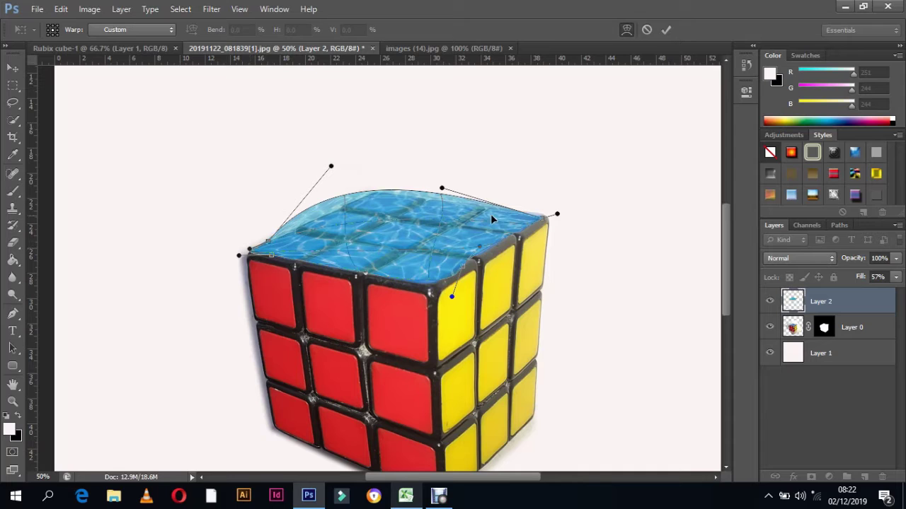
pyautogui.click(12, 245)
pyautogui.press('Return')
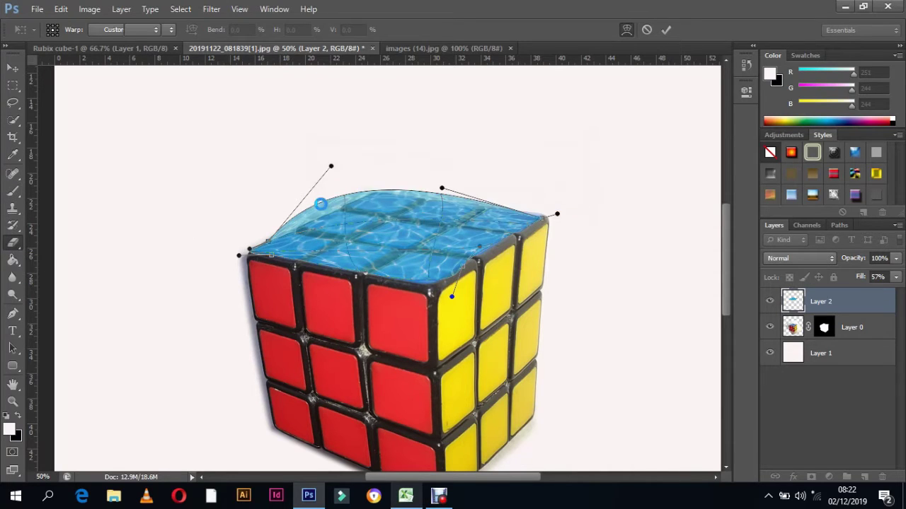
# - Set the eraser to 71 px and erase water spilling over the cube's top edges
pyautogui.click(66, 30)
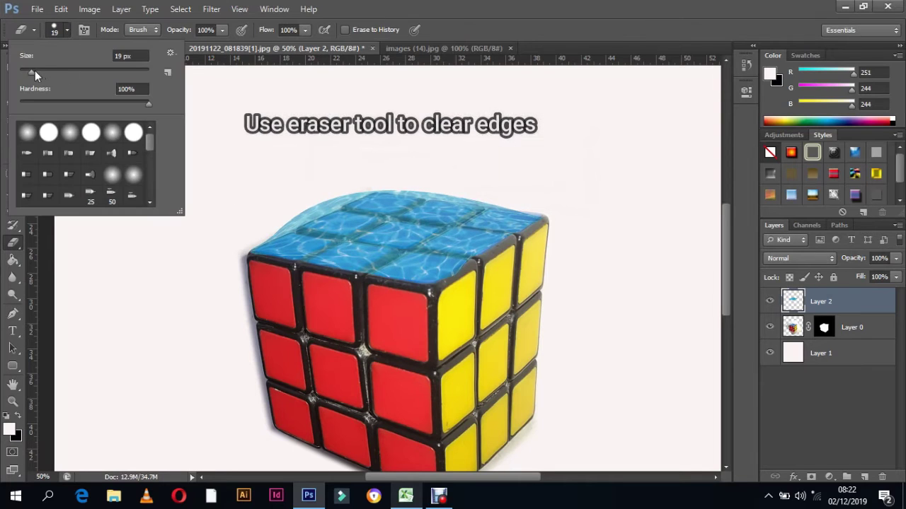
pyautogui.moveTo(35, 71); pyautogui.dragTo(65, 71)
pyautogui.press('Return')
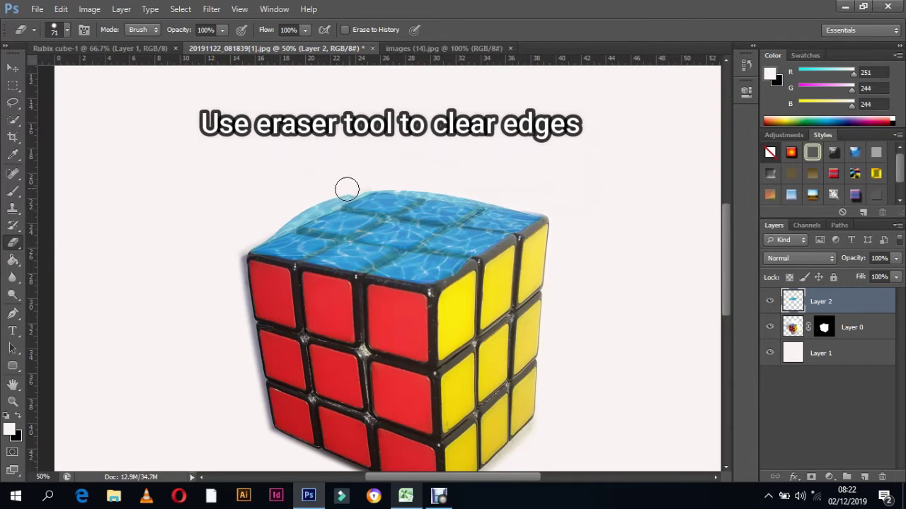
pyautogui.moveTo(330, 198); pyautogui.dragTo(303, 211)
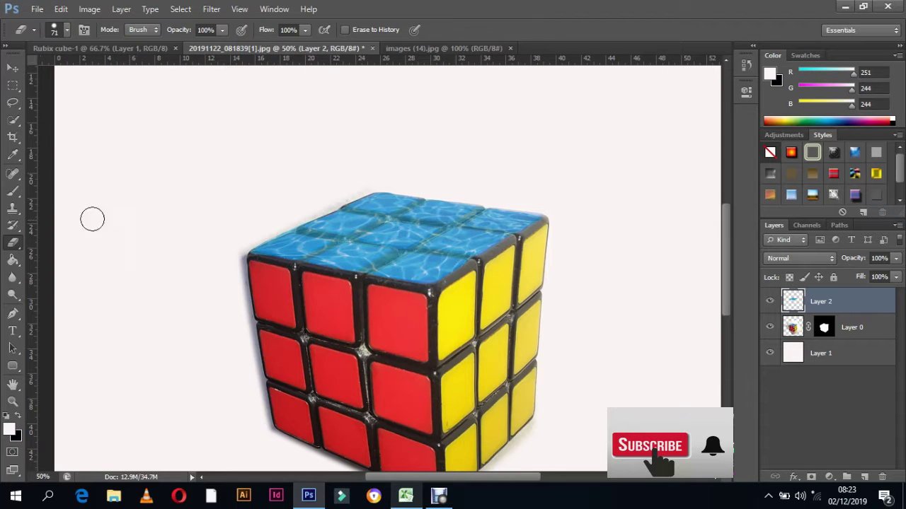
pyautogui.click(12, 68)
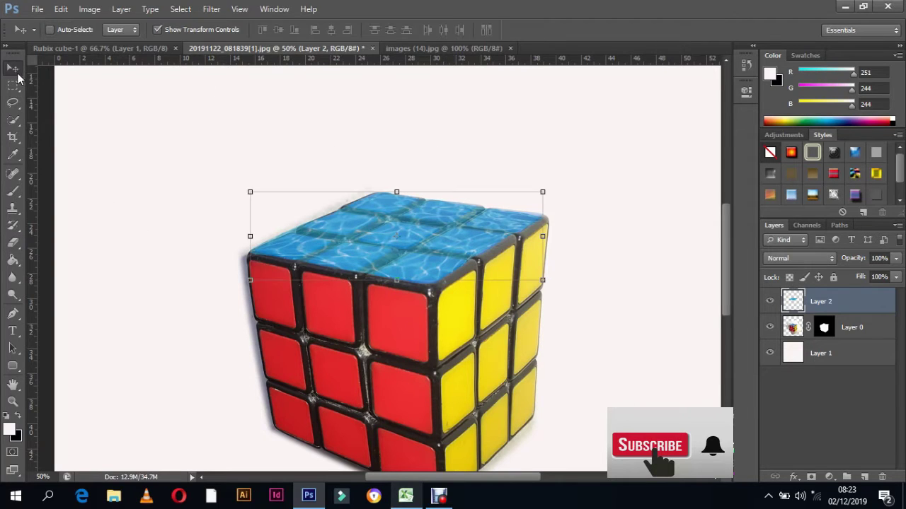
# - Re-warp the water layer to fit the cube's top face more tightly and apply it
pyautogui.click(396, 191)
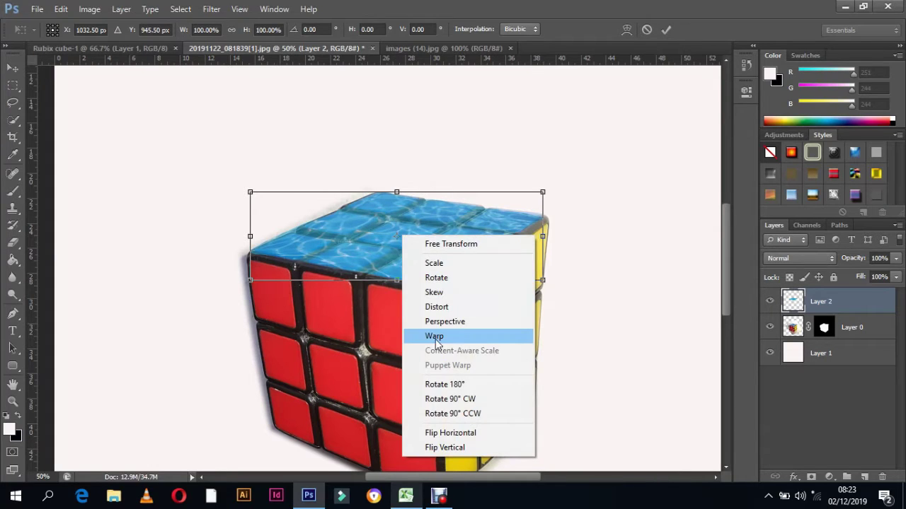
pyautogui.click(434, 336)
pyautogui.moveTo(396, 224); pyautogui.dragTo(398, 206)
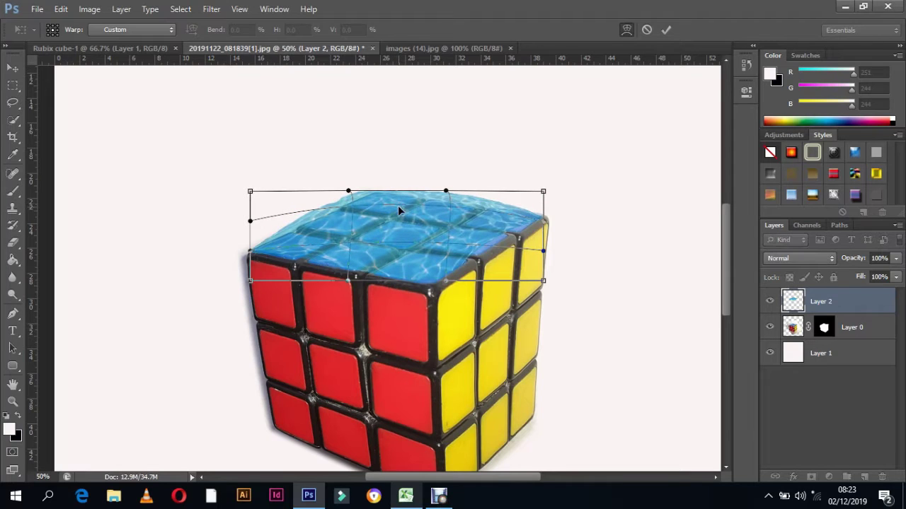
pyautogui.click(12, 243)
pyautogui.click(382, 197)
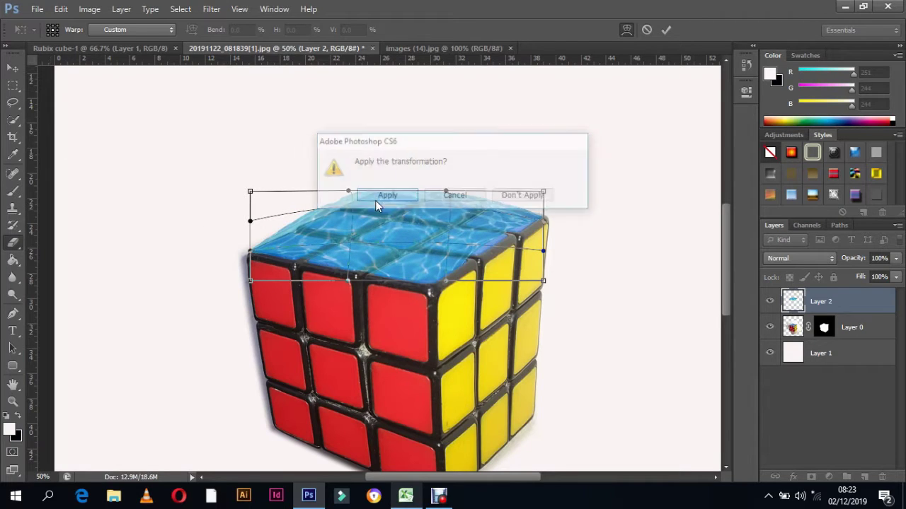
# - Erase leftover blue spill along the cube's top and top-left edges
pyautogui.moveTo(340, 193); pyautogui.dragTo(235, 240)
pyautogui.moveTo(367, 179); pyautogui.dragTo(536, 204)
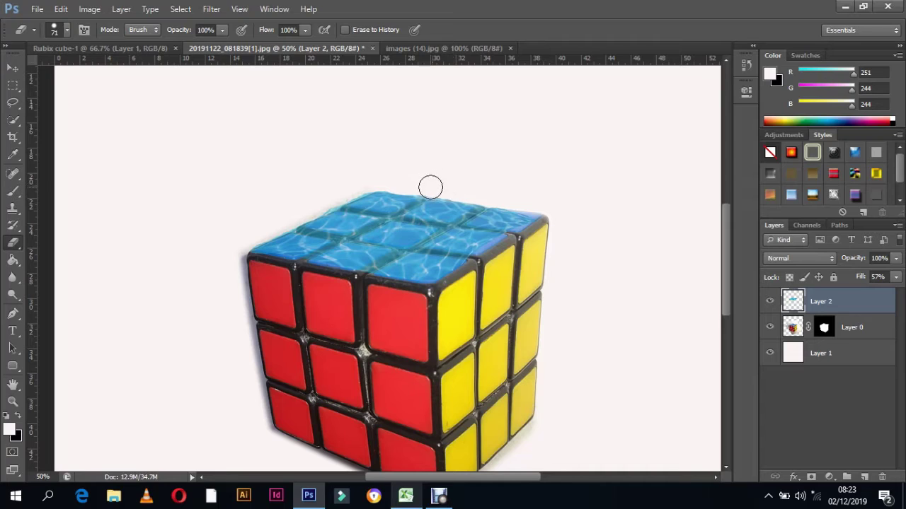
pyautogui.moveTo(399, 182); pyautogui.dragTo(301, 208)
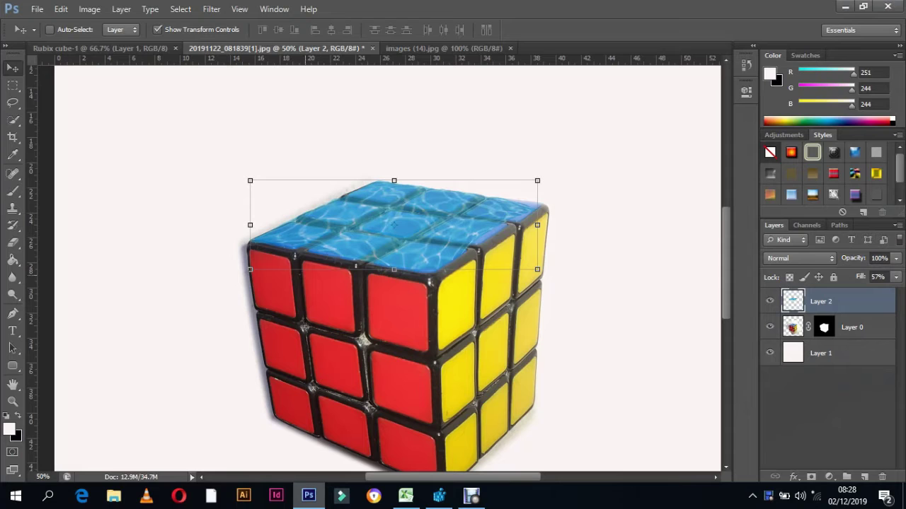
# - Open the splash image download (4).jpg as its own document
pyautogui.click(37, 8)
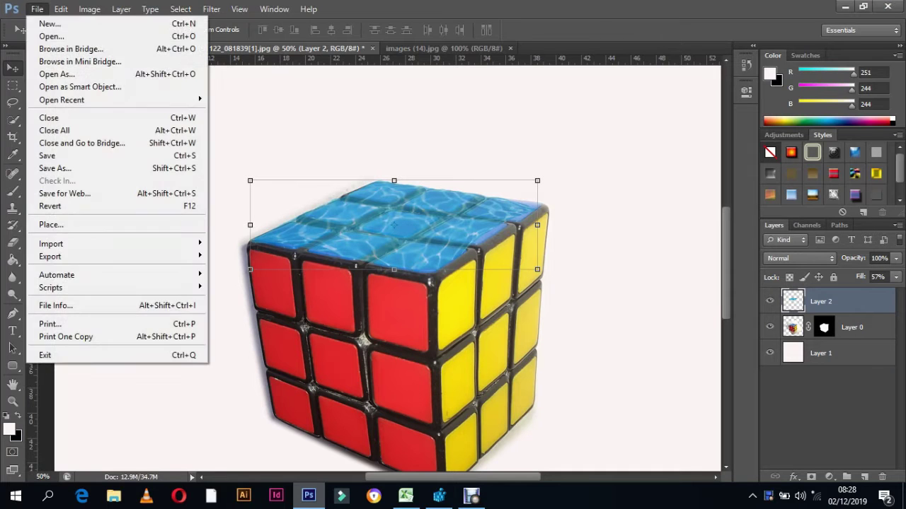
pyautogui.press('Escape')
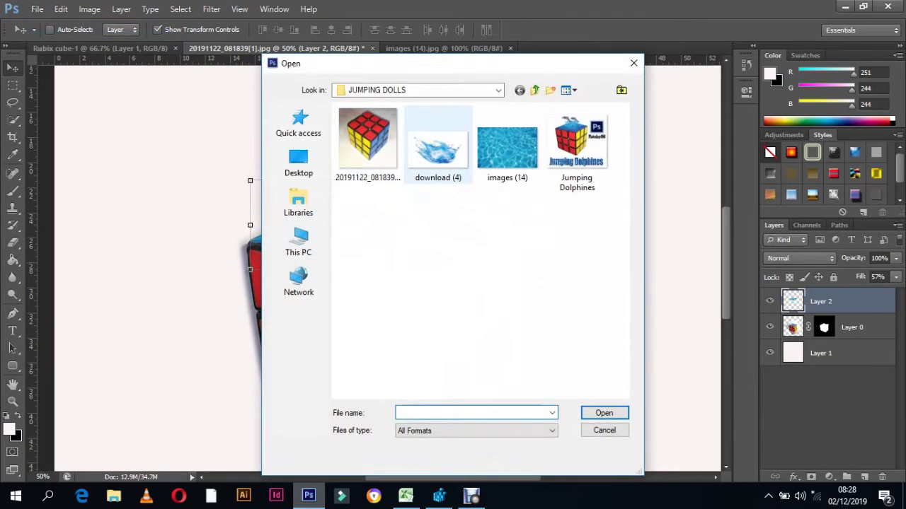
pyautogui.click(438, 149)
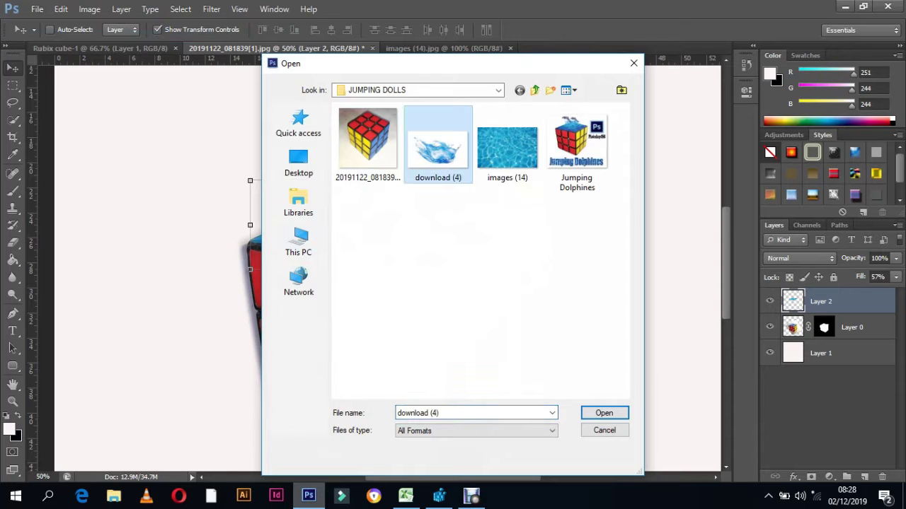
pyautogui.press('Return')
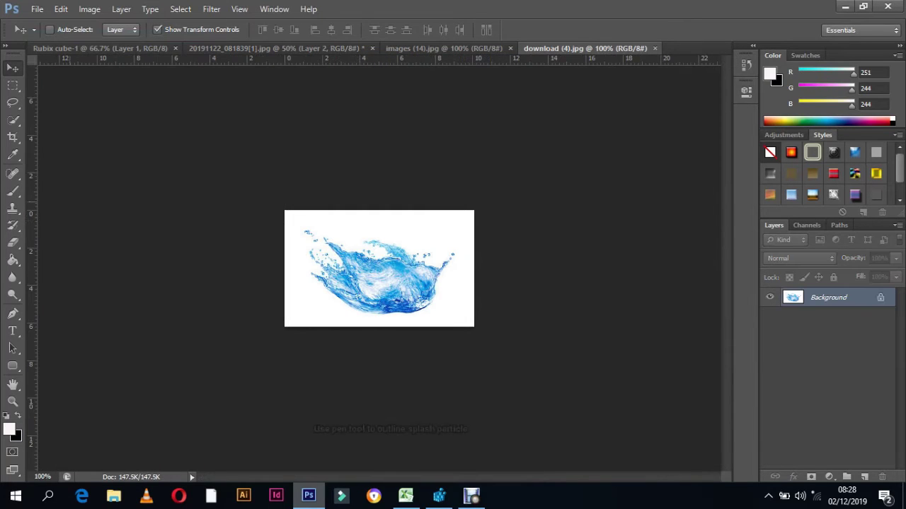
# - Magnify the splash image to 300% and switch to the Pen tool for tracing
pyautogui.press('z')
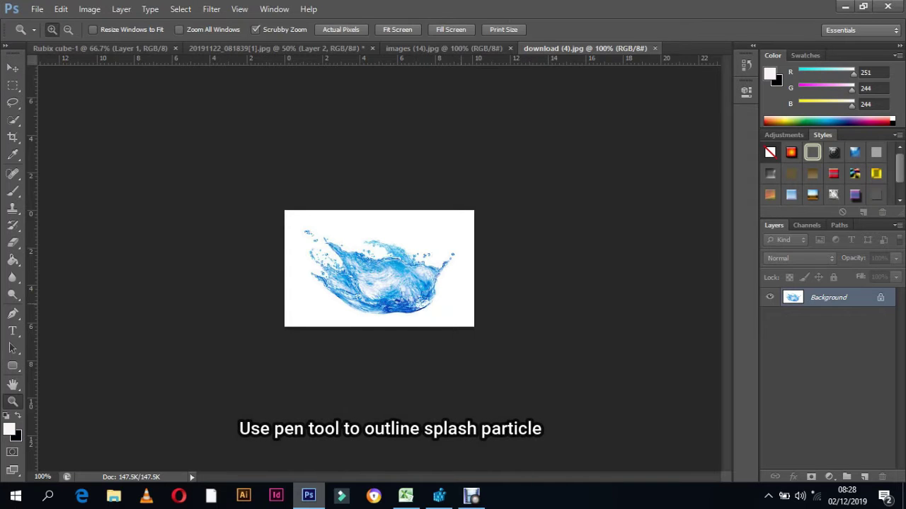
pyautogui.hotkey('ctrl', '+')
pyautogui.hotkey('ctrl', '+')
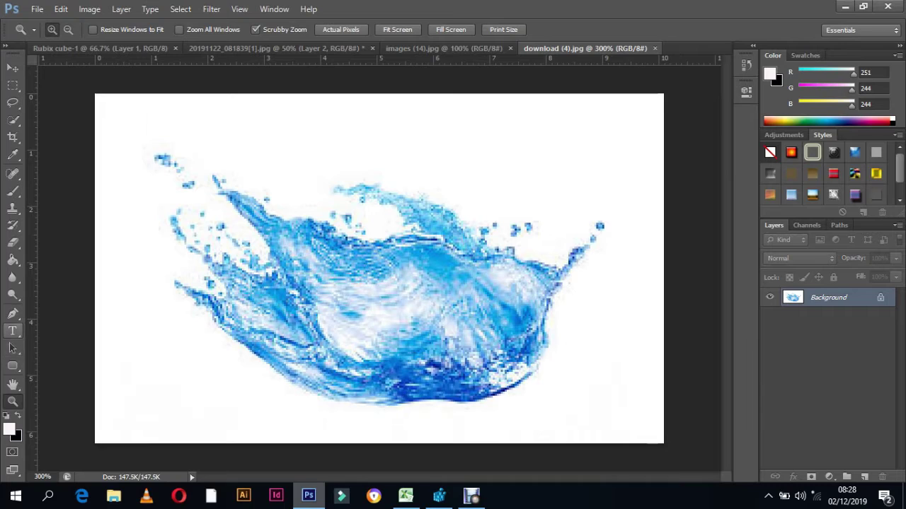
pyautogui.click(13, 313)
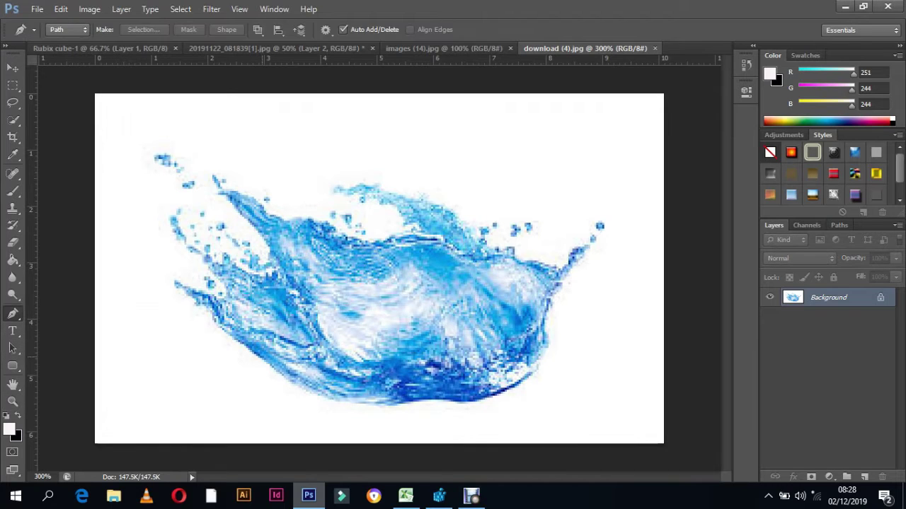
# - Trace the splash outline from its bottom edge up the lower right and right sides
pyautogui.click(443, 401)
pyautogui.click(514, 388)
pyautogui.click(538, 375)
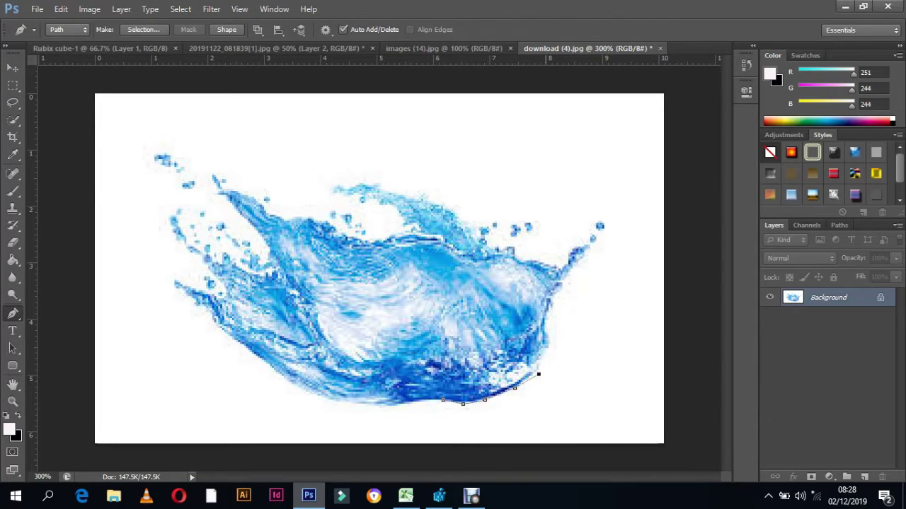
pyautogui.click(546, 356)
pyautogui.click(552, 342)
pyautogui.click(549, 327)
pyautogui.click(554, 303)
pyautogui.click(576, 271)
pyautogui.click(591, 249)
pyautogui.click(604, 232)
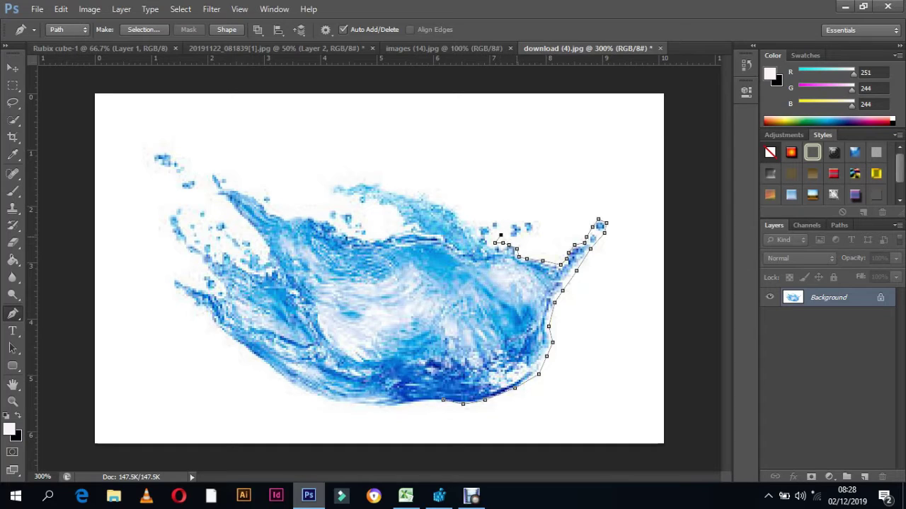
# - Continue the path around the upper-right droplets, along the top, and around the gap
pyautogui.click(537, 229)
pyautogui.click(530, 220)
pyautogui.click(437, 197)
pyautogui.click(417, 190)
pyautogui.click(373, 184)
pyautogui.click(340, 184)
pyautogui.click(331, 190)
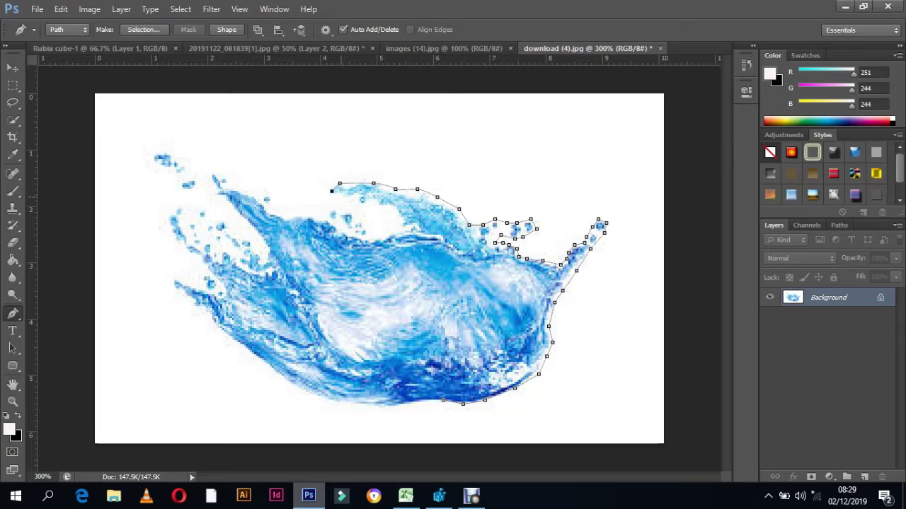
pyautogui.click(363, 204)
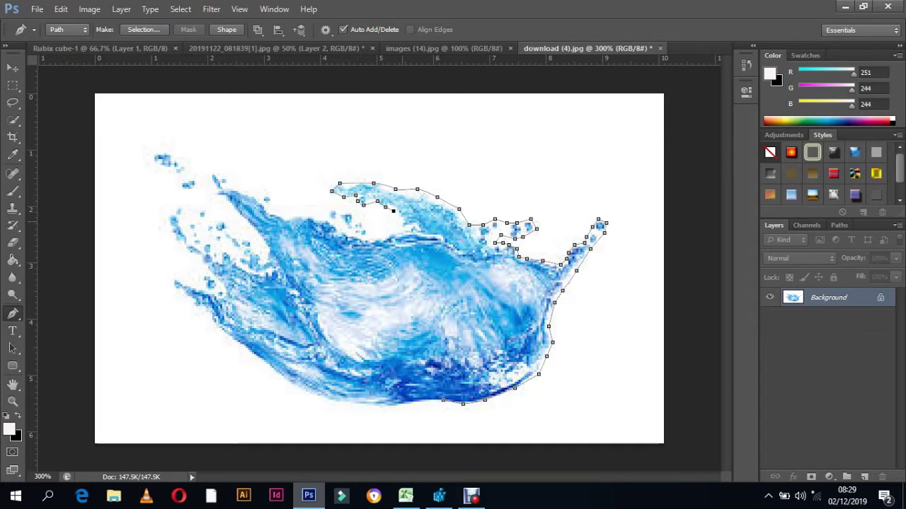
pyautogui.click(393, 210)
pyautogui.click(401, 222)
pyautogui.click(345, 210)
pyautogui.click(330, 209)
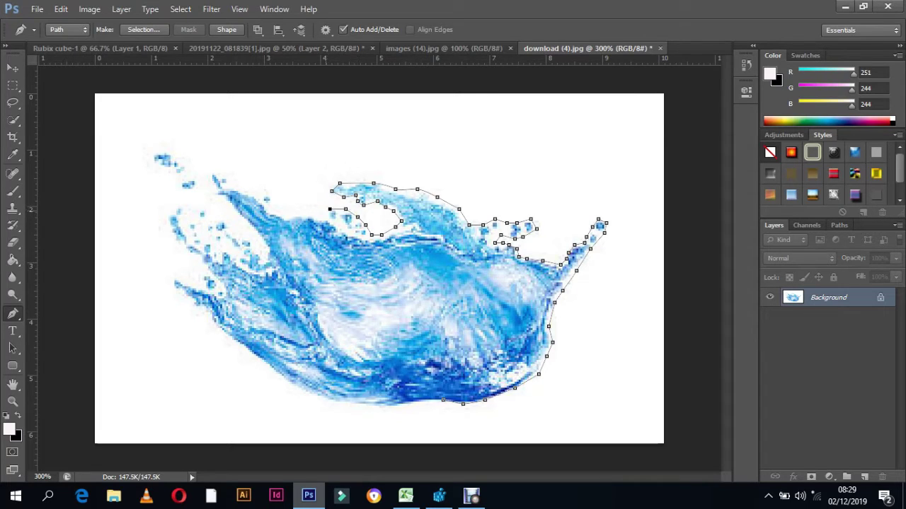
pyautogui.click(266, 191)
pyautogui.click(261, 195)
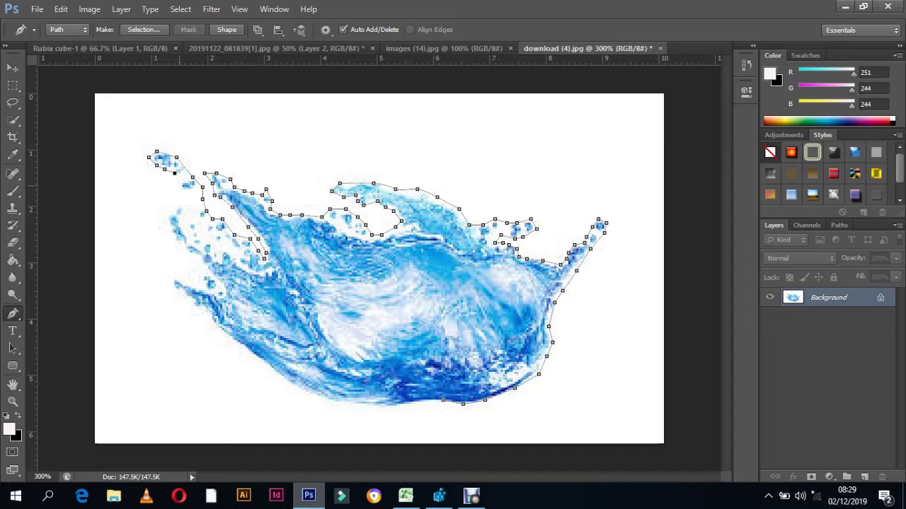
# - Trace down the left side and bottom, close the path, and bring up its options
pyautogui.click(182, 203)
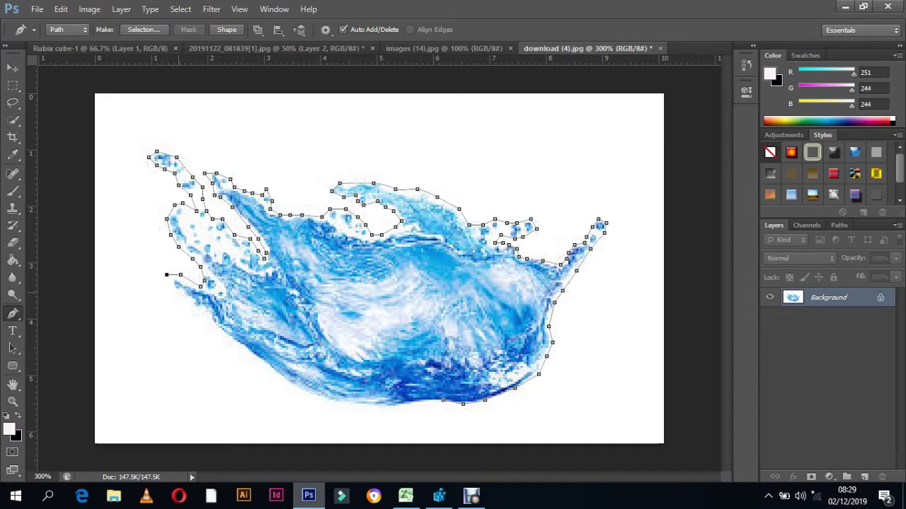
pyautogui.click(178, 292)
pyautogui.click(192, 305)
pyautogui.click(259, 364)
pyautogui.click(276, 376)
pyautogui.click(383, 412)
pyautogui.click(403, 408)
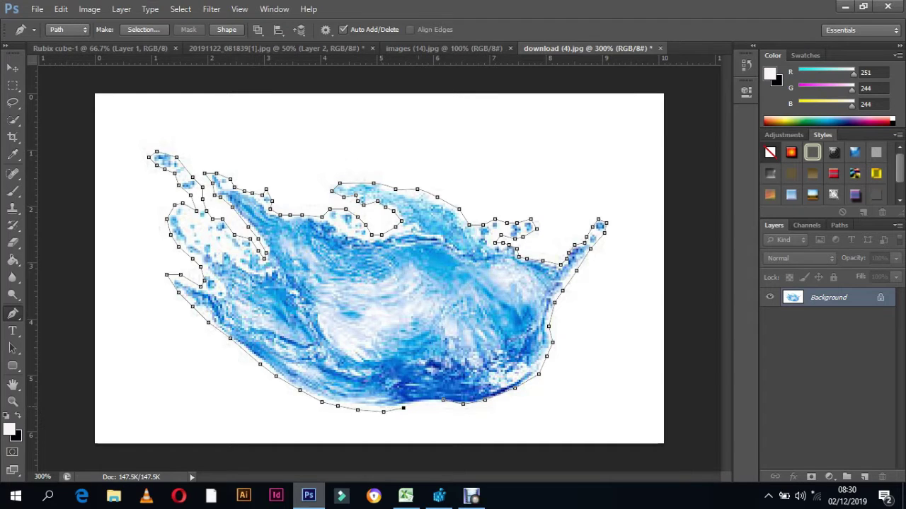
pyautogui.click(442, 400)
pyautogui.rightClick(373, 58)
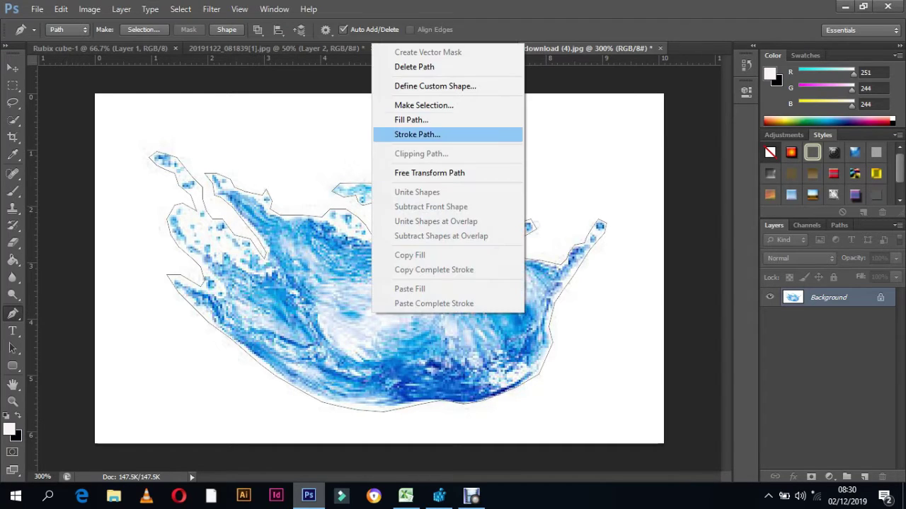
# - Make a 12 px feathered selection from the path and drag the splash onto the cube's top face
pyautogui.click(425, 105)
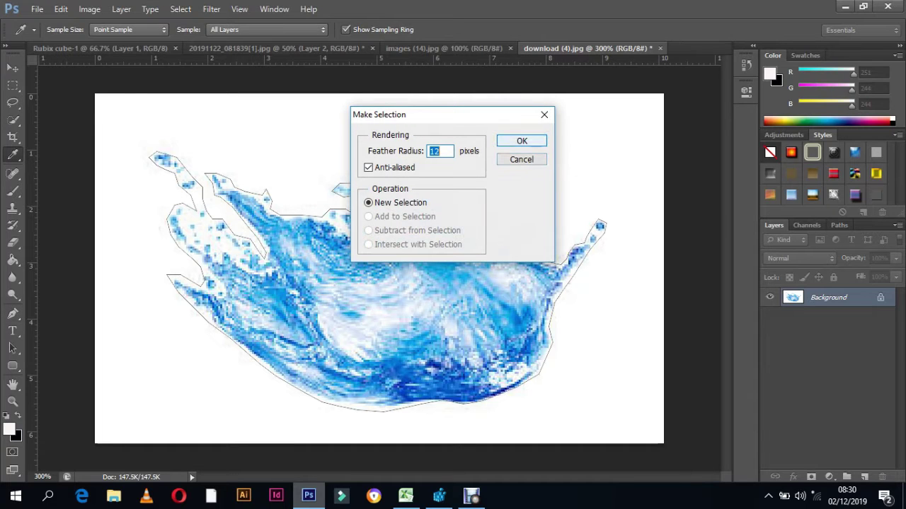
pyautogui.write('12')
pyautogui.press('Return')
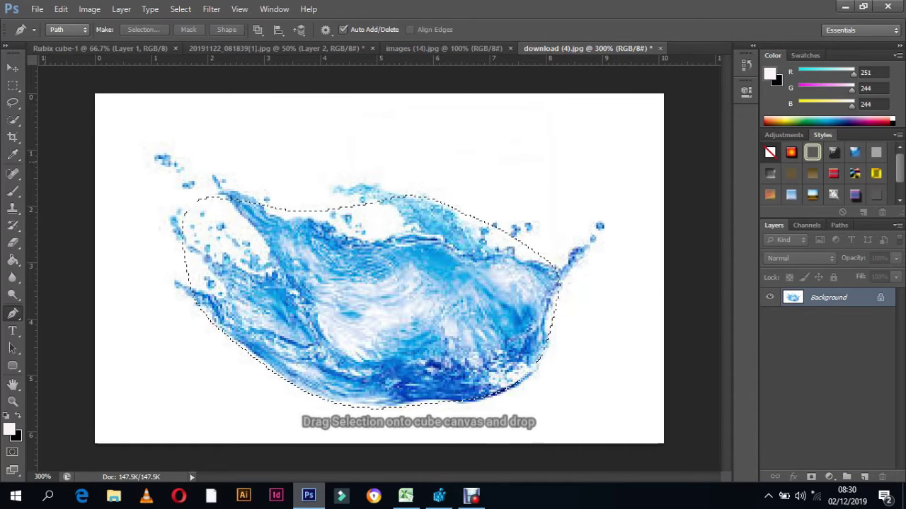
pyautogui.press('v')
pyautogui.moveTo(409, 281)
pyautogui.mouseDown()
pyautogui.moveTo(104, 30)
pyautogui.moveTo(393, 225)
pyautogui.mouseUp()
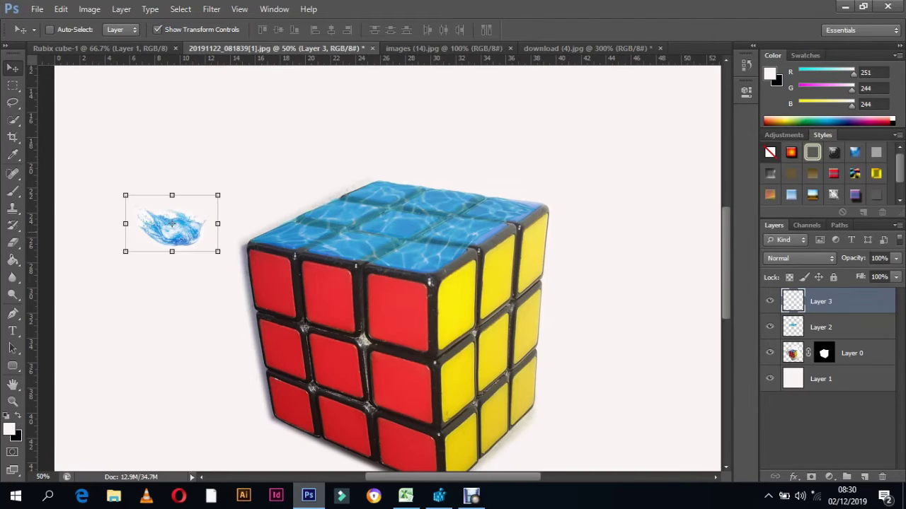
pyautogui.moveTo(171, 223)
pyautogui.mouseDown()
pyautogui.moveTo(354, 177)
pyautogui.moveTo(388, 203)
pyautogui.mouseUp()
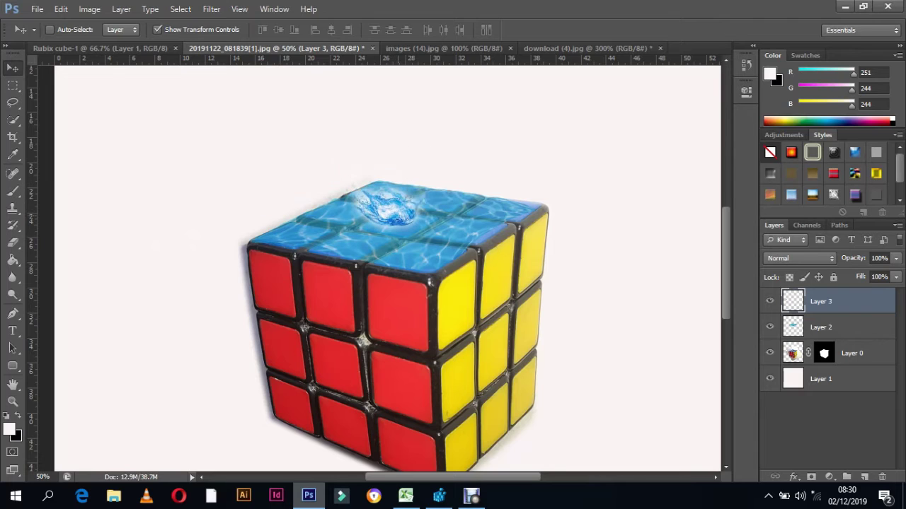
# - Scale the splash layer up to roughly 169% by 174% over the top face
pyautogui.hotkey('ctrl', 't')
pyautogui.moveTo(434, 174); pyautogui.dragTo(459, 147)
pyautogui.moveTo(396, 201)
pyautogui.mouseDown()
pyautogui.moveTo(411, 173)
pyautogui.moveTo(388, 202)
pyautogui.mouseUp()
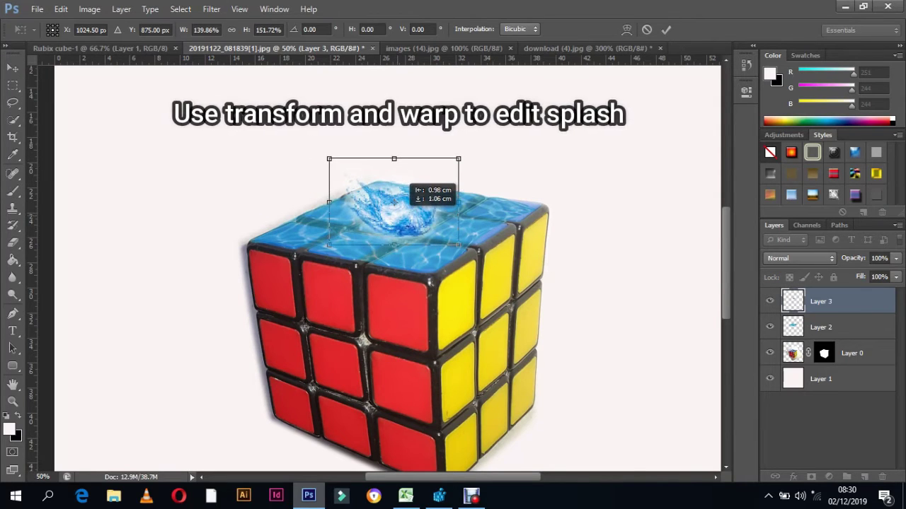
pyautogui.moveTo(453, 202); pyautogui.dragTo(464, 199)
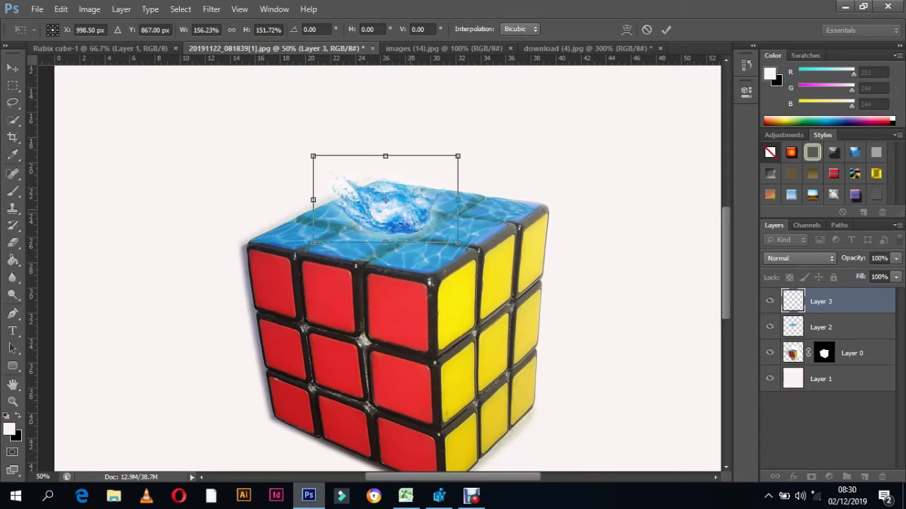
pyautogui.moveTo(397, 191); pyautogui.dragTo(392, 194)
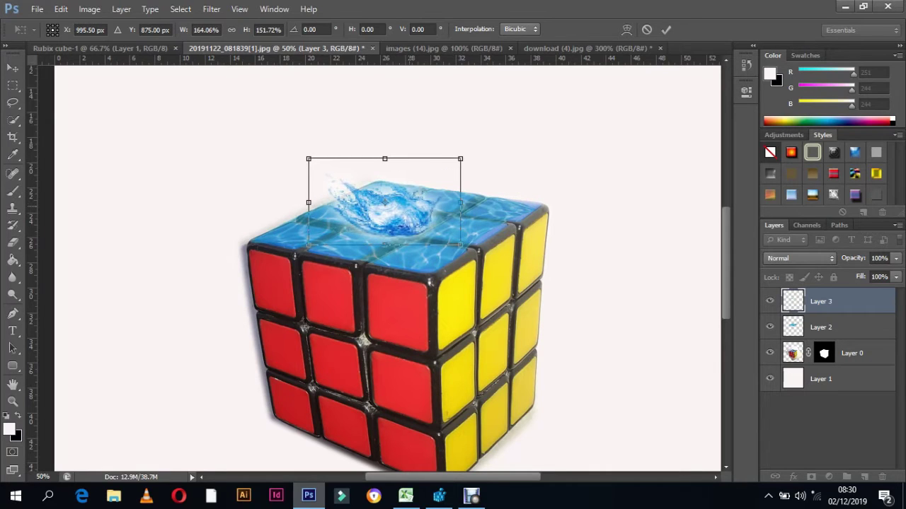
pyautogui.moveTo(384, 158); pyautogui.dragTo(385, 151)
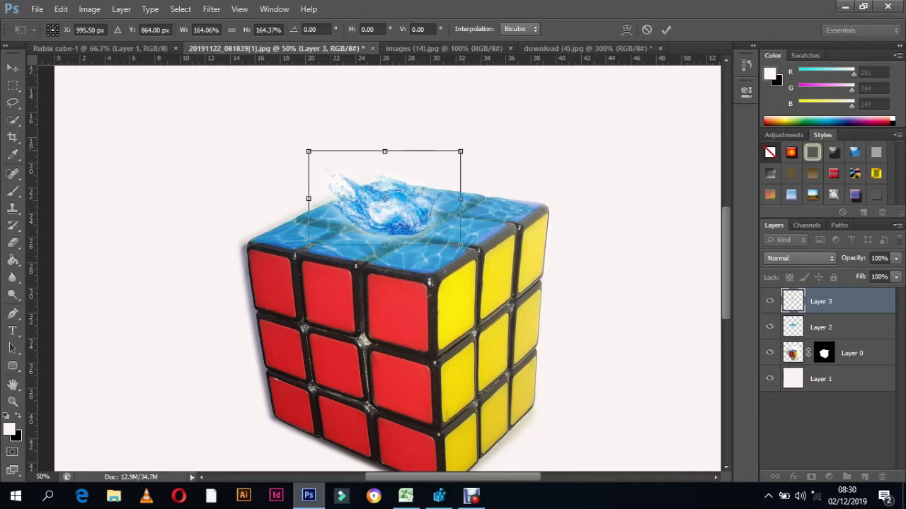
pyautogui.moveTo(460, 152); pyautogui.dragTo(464, 147)
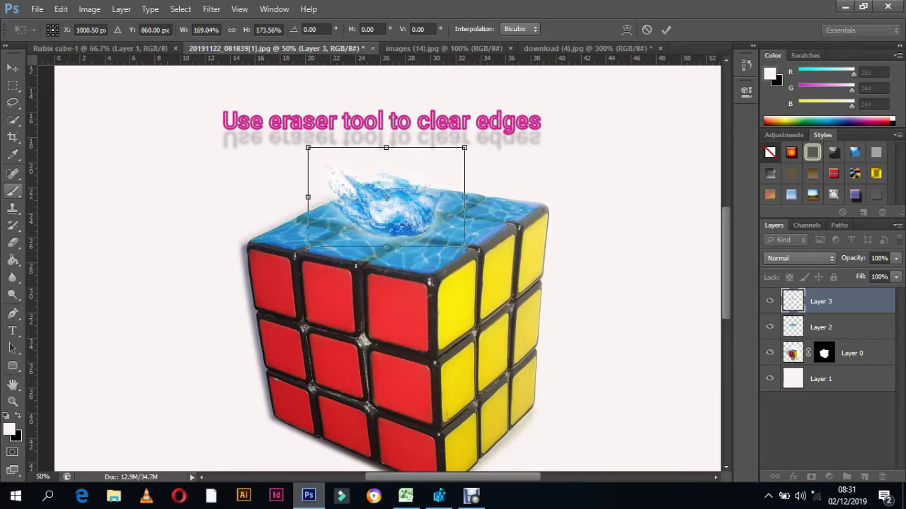
# - Apply the resize and erase the bright patches along the splash's bottom edge
pyautogui.press('e')
pyautogui.press('Return')
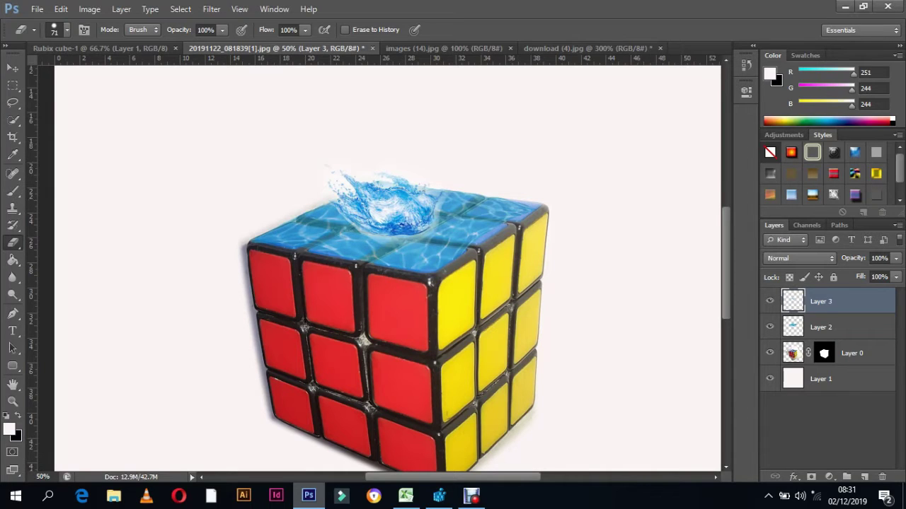
pyautogui.moveTo(389, 243)
pyautogui.mouseDown()
pyautogui.moveTo(425, 243)
pyautogui.moveTo(391, 239)
pyautogui.moveTo(428, 237)
pyautogui.moveTo(443, 199)
pyautogui.moveTo(435, 218)
pyautogui.mouseUp()
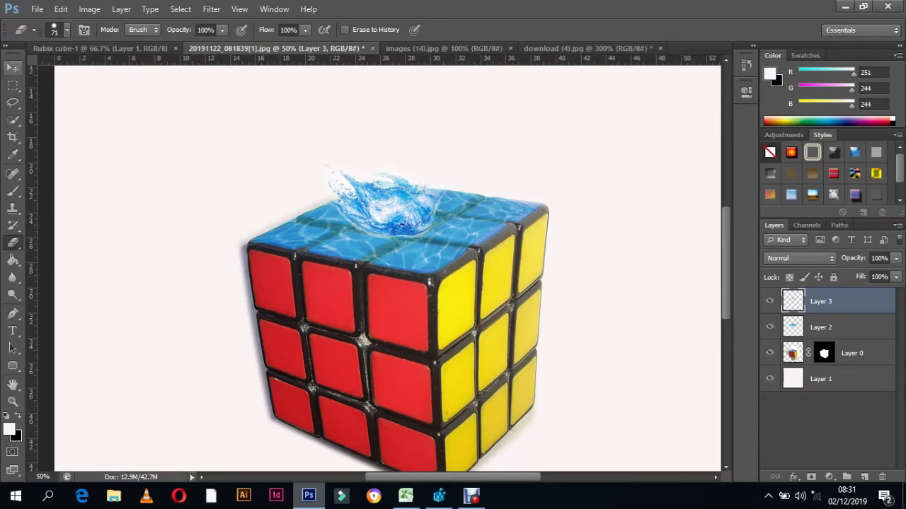
# - Widen the splash and stretch it taller, then apply the transform
pyautogui.click(13, 68)
pyautogui.hotkey('ctrl', 't')
pyautogui.moveTo(448, 196); pyautogui.dragTo(461, 196)
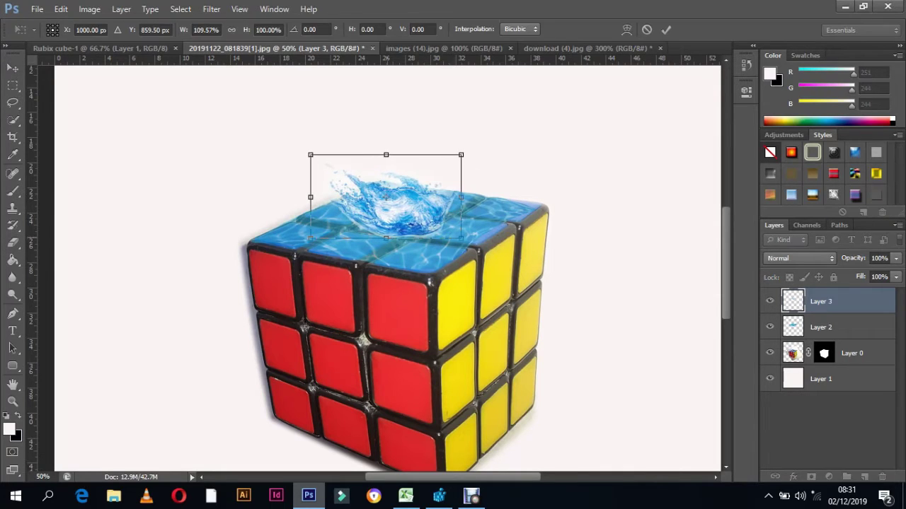
pyautogui.moveTo(387, 155); pyautogui.dragTo(386, 123)
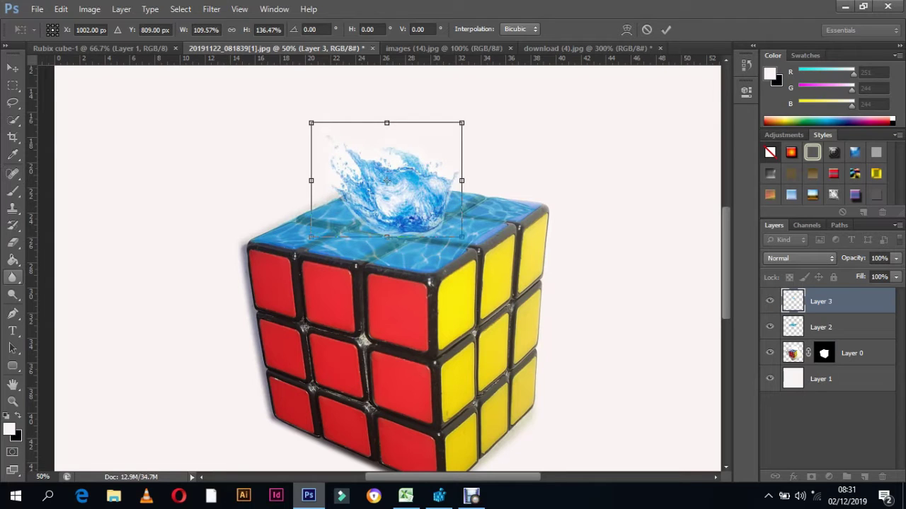
pyautogui.click(13, 242)
pyautogui.press('Return')
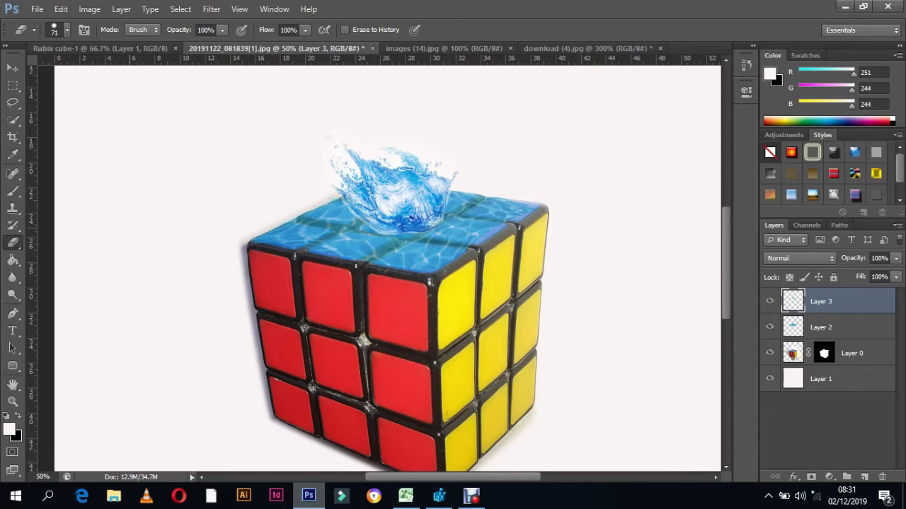
# - Move the splash down onto the top face and shrink it to about 91% by 81%
pyautogui.press('v')
pyautogui.moveTo(387, 181); pyautogui.dragTo(396, 171)
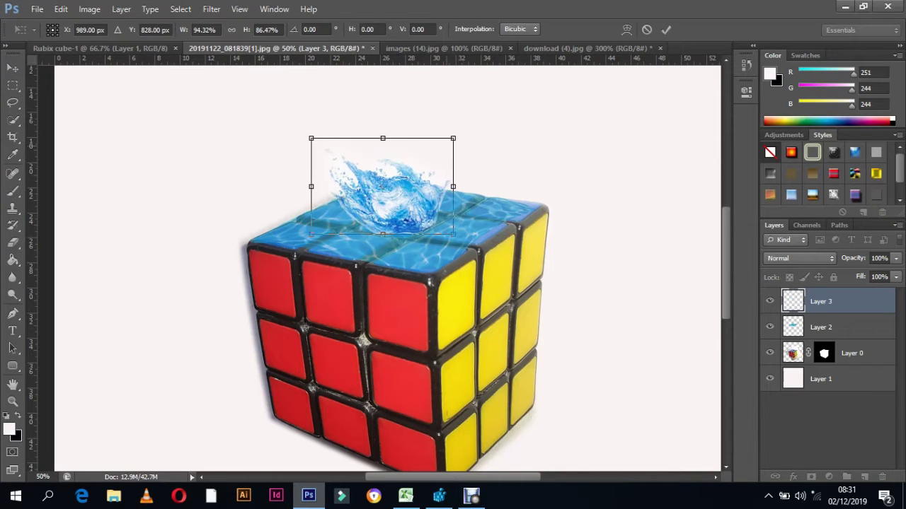
pyautogui.moveTo(457, 143); pyautogui.dragTo(455, 144)
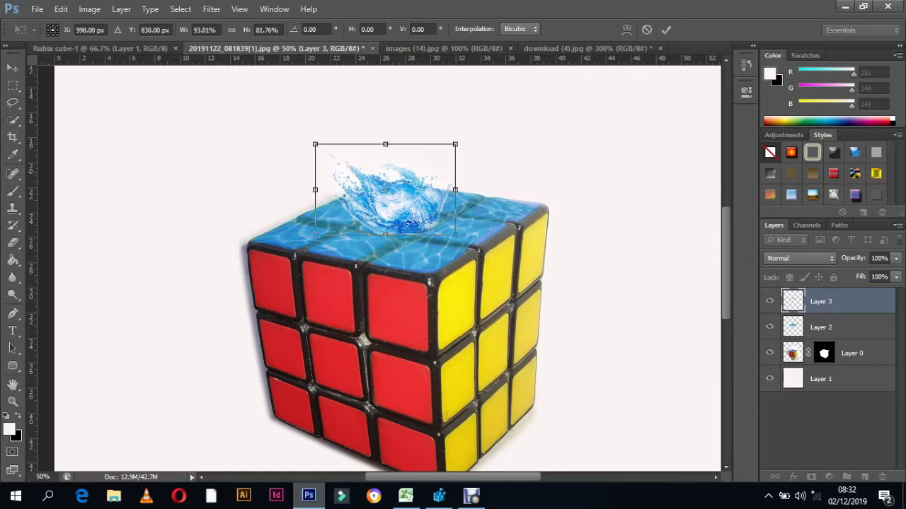
pyautogui.moveTo(455, 235); pyautogui.dragTo(451, 229)
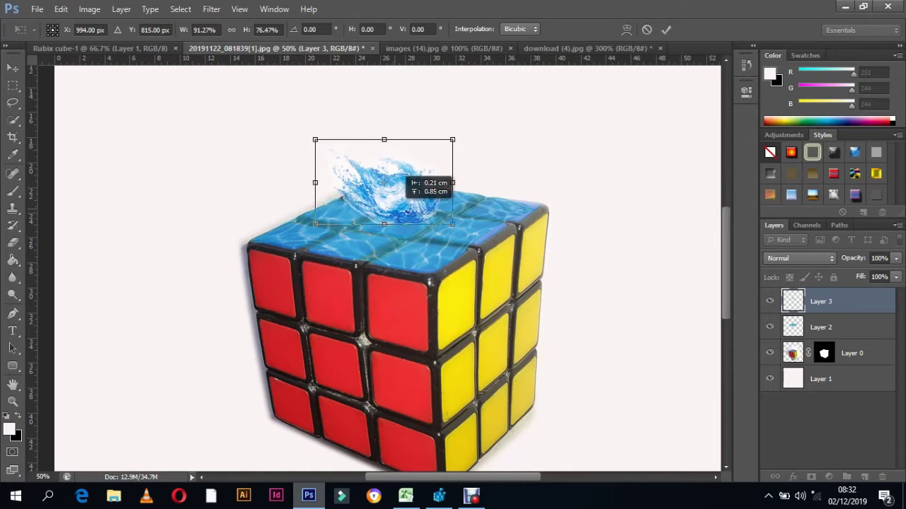
pyautogui.moveTo(383, 228); pyautogui.dragTo(383, 234)
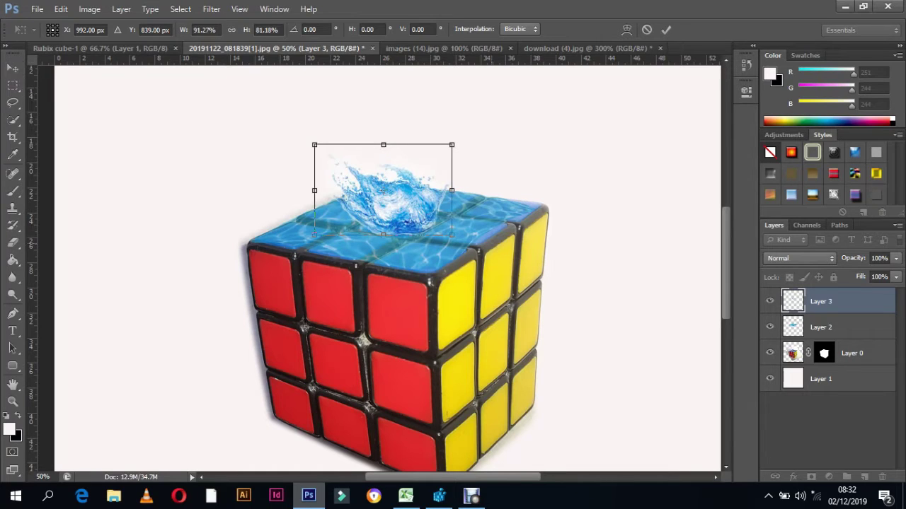
# - Warp the splash so its top corners and sides flare outward, then commit the warp
pyautogui.rightClick(431, 167)
pyautogui.click(453, 269)
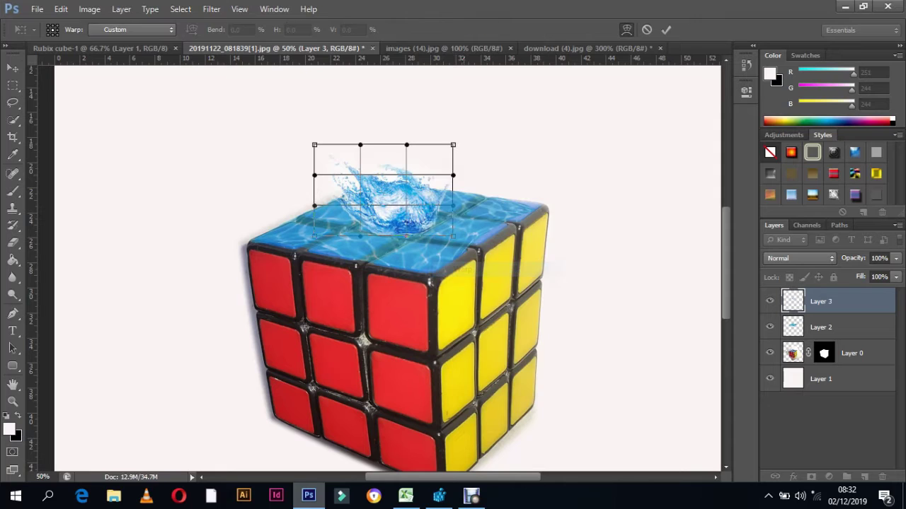
pyautogui.moveTo(451, 145); pyautogui.dragTo(470, 139)
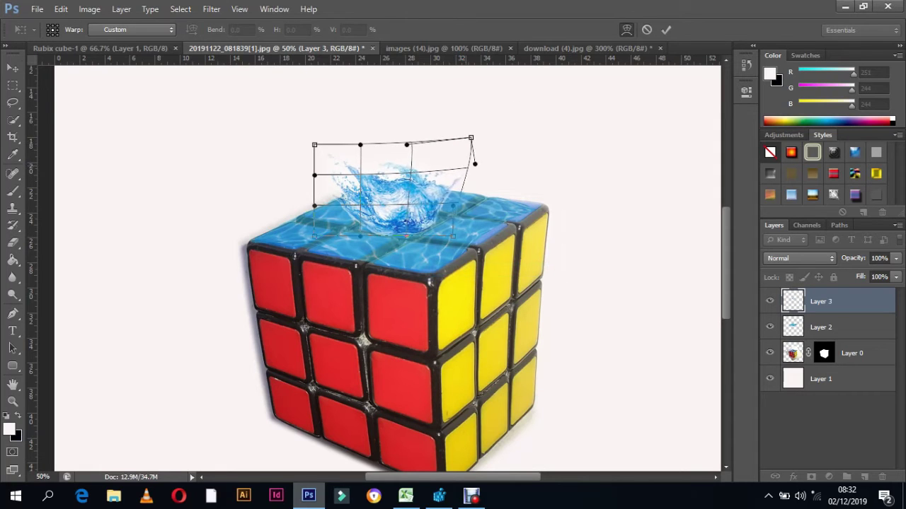
pyautogui.moveTo(453, 175); pyautogui.dragTo(489, 163)
pyautogui.moveTo(315, 175); pyautogui.dragTo(273, 169)
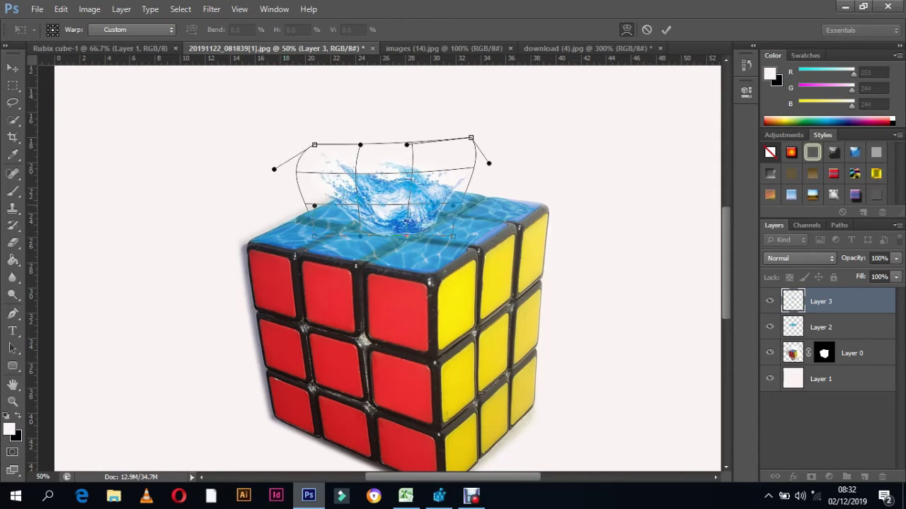
pyautogui.moveTo(314, 205)
pyautogui.mouseDown()
pyautogui.moveTo(295, 209)
pyautogui.moveTo(307, 243)
pyautogui.mouseUp()
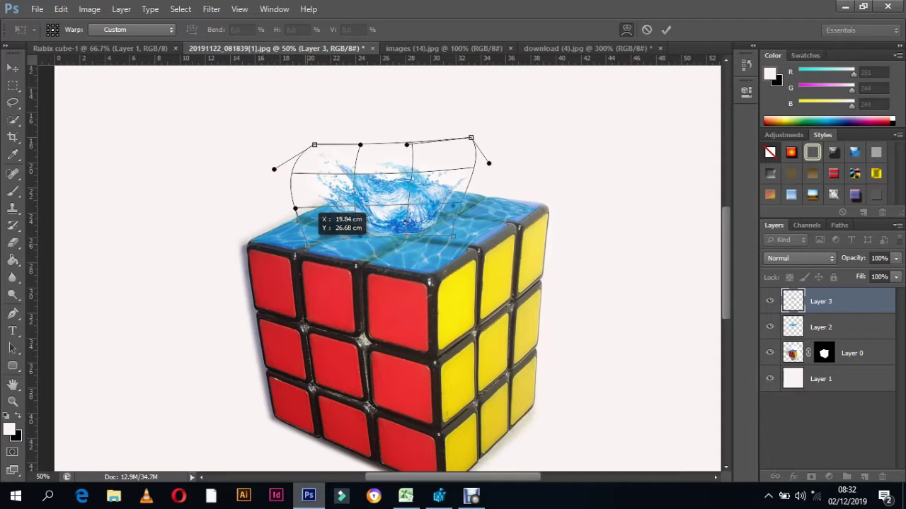
pyautogui.moveTo(453, 236); pyautogui.dragTo(460, 244)
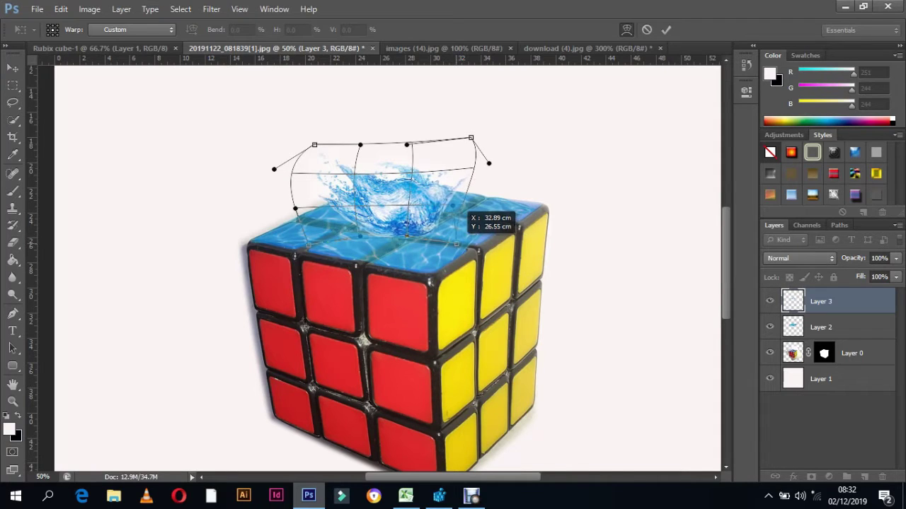
pyautogui.moveTo(407, 144); pyautogui.dragTo(411, 134)
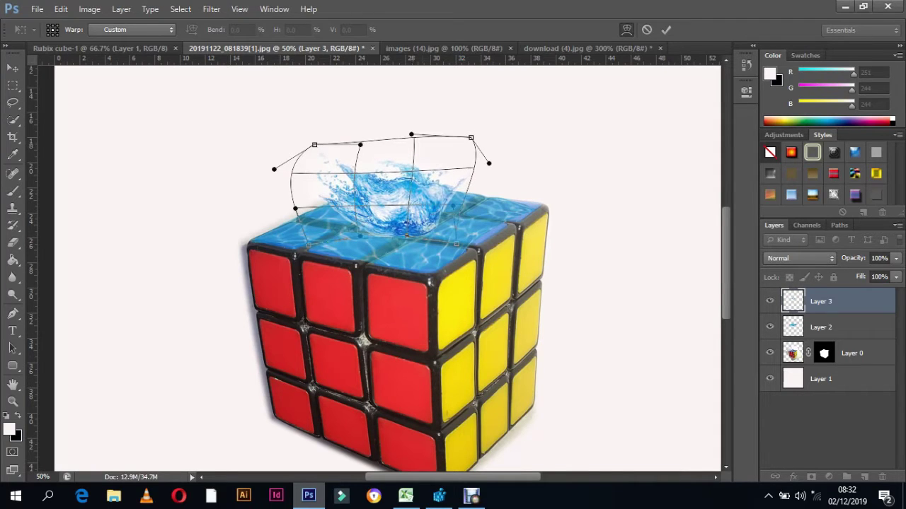
pyautogui.click(666, 29)
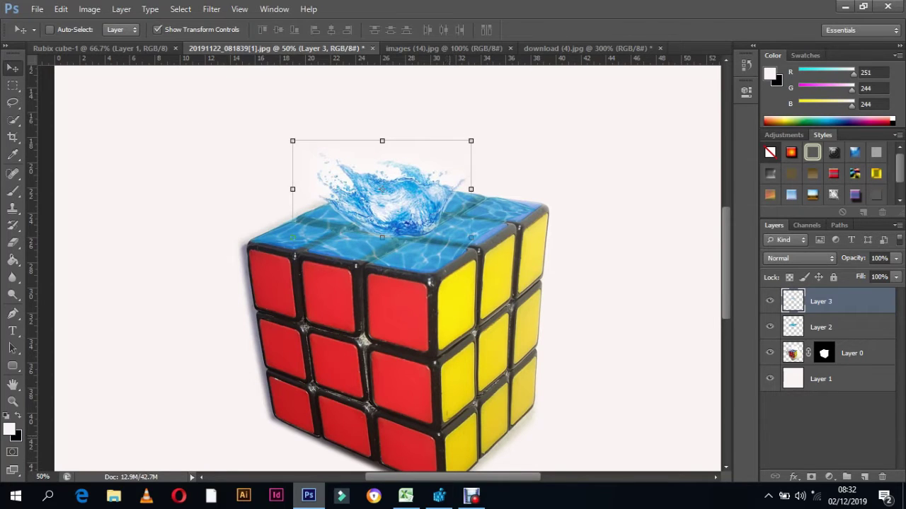
# - Apply Hue/Saturation to the splash: Hue +4, Saturation +22, Lightness +9
pyautogui.hotkey('ctrl', 'u')
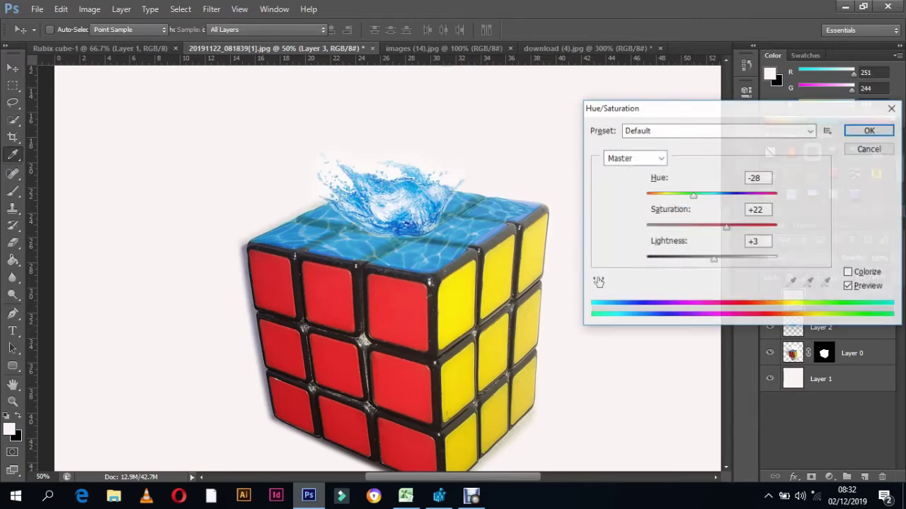
pyautogui.moveTo(692, 196); pyautogui.dragTo(720, 196)
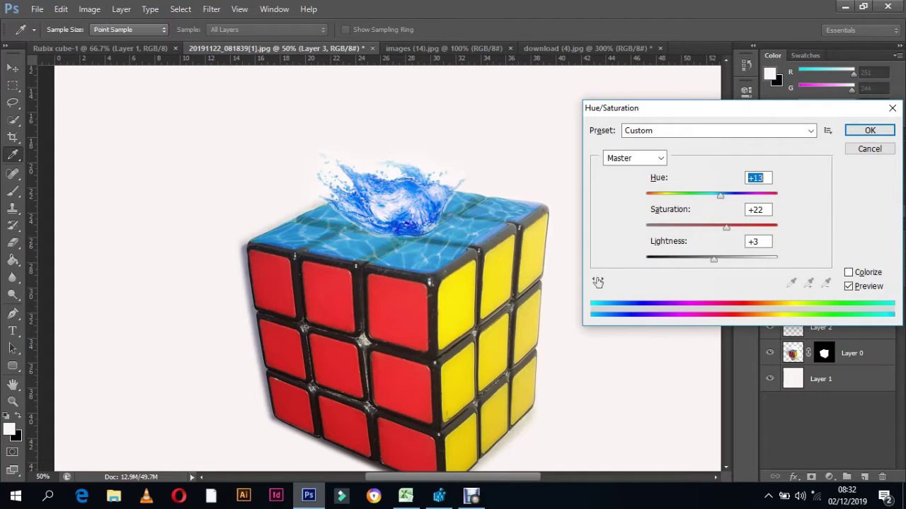
pyautogui.press('Down')
pyautogui.press('Down')
pyautogui.press('Down')
pyautogui.hotkey('shift', 'Up')
pyautogui.hotkey('shift', 'Up')
pyautogui.hotkey('shift', 'Up')
pyautogui.press('Up')
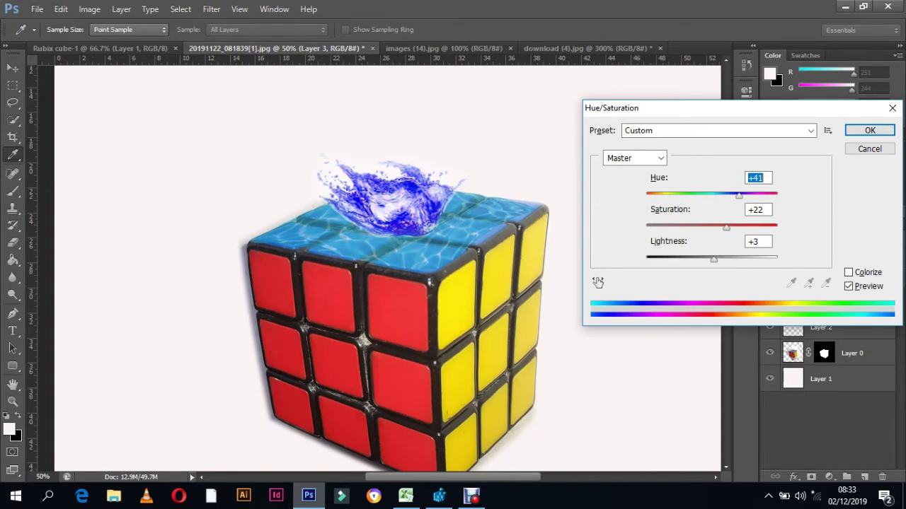
pyautogui.hotkey('shift', 'Down')
pyautogui.hotkey('shift', 'Down')
pyautogui.hotkey('shift', 'Down')
pyautogui.press('Down')
pyautogui.press('Down')
pyautogui.press('Down')
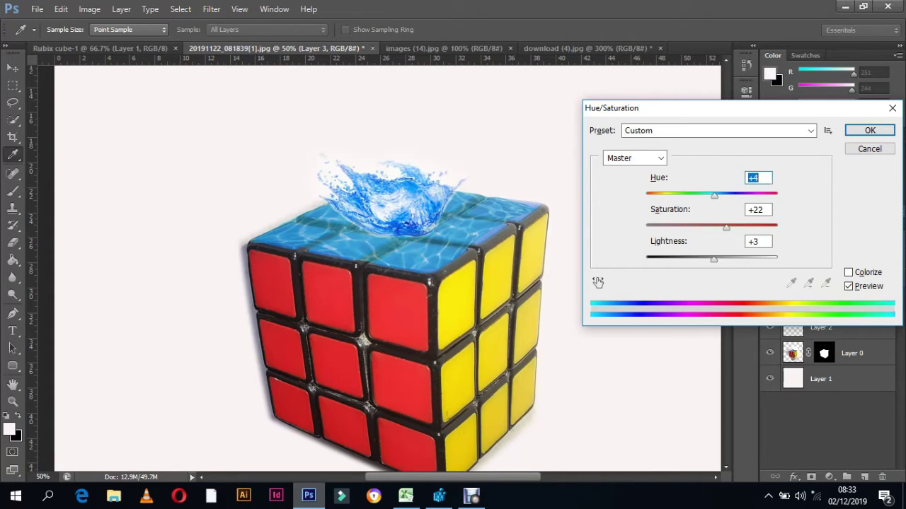
pyautogui.press('Tab')
pyautogui.press('Tab')
pyautogui.press('Down')
pyautogui.press('Down')
pyautogui.press('Down')
pyautogui.press('Up')
pyautogui.press('Up')
pyautogui.press('Up')
pyautogui.press('Up')
pyautogui.press('Up')
pyautogui.press('Up')
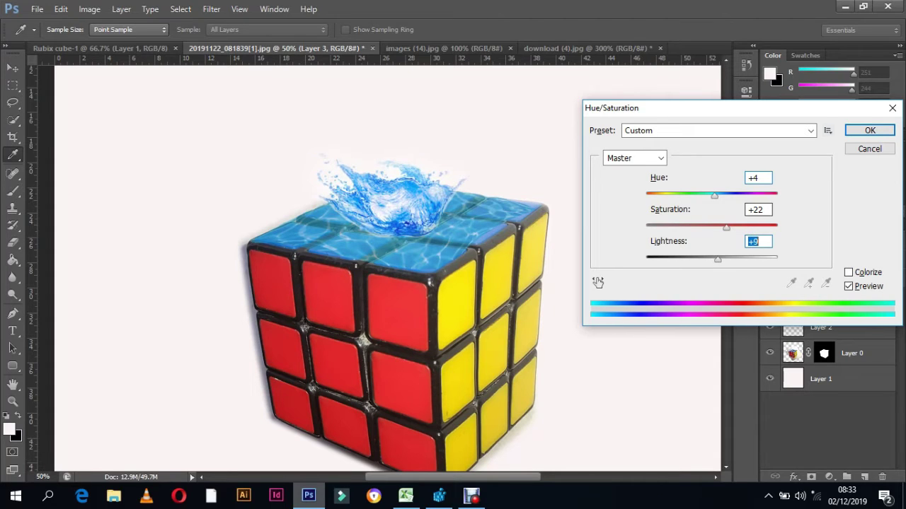
pyautogui.press('Return')
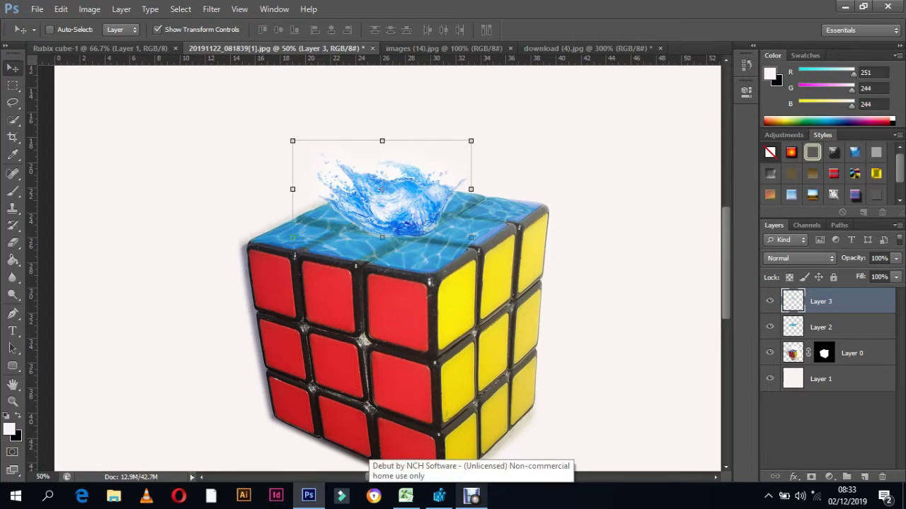
# - Select the Layer 2 water texture and raise its Hue/Saturation hue to +15
pyautogui.hotkey('alt', '[')
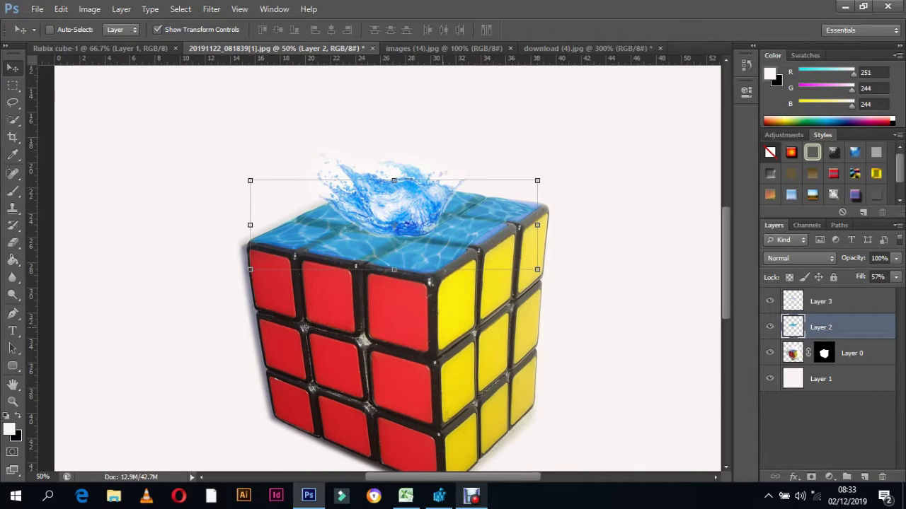
pyautogui.hotkey('ctrl', 'u')
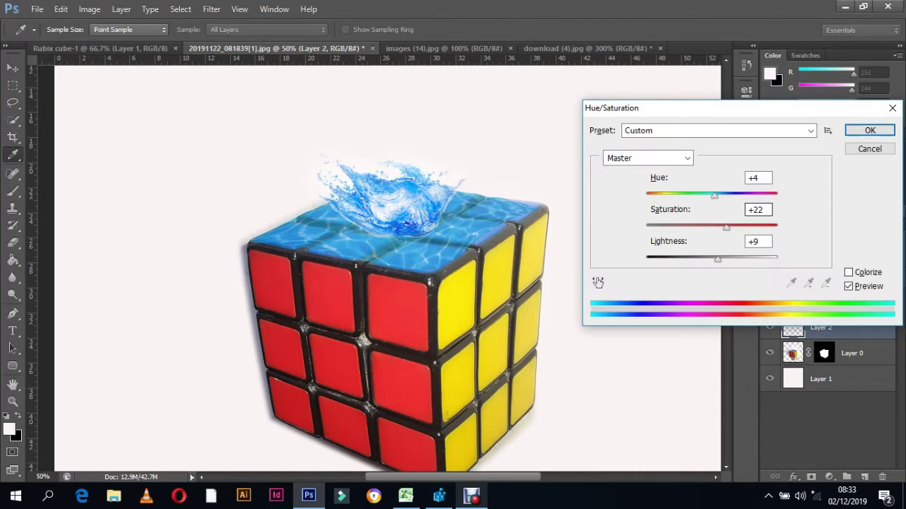
pyautogui.hotkey('shift', 'Up')
pyautogui.press('Up')
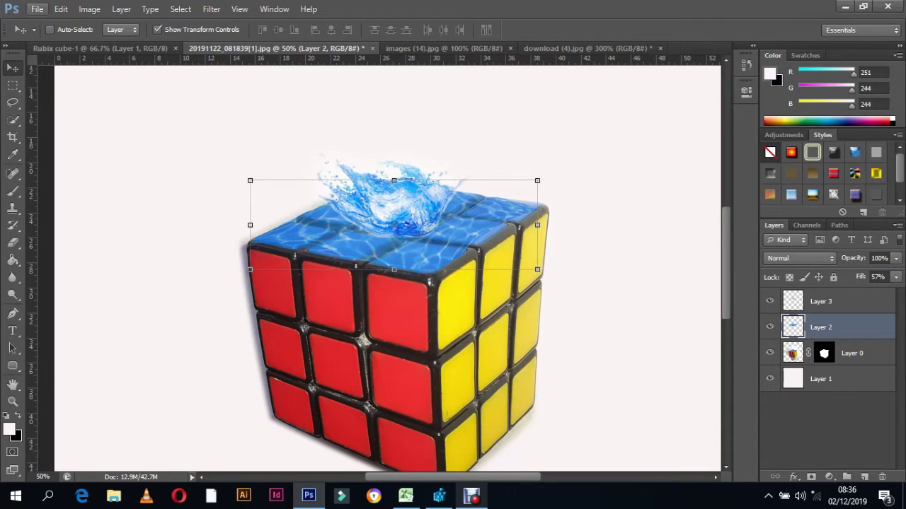
# - Open download (26).jpg from the Desktop's Music and Arts folder
pyautogui.click(37, 8)
pyautogui.click(32, 36)
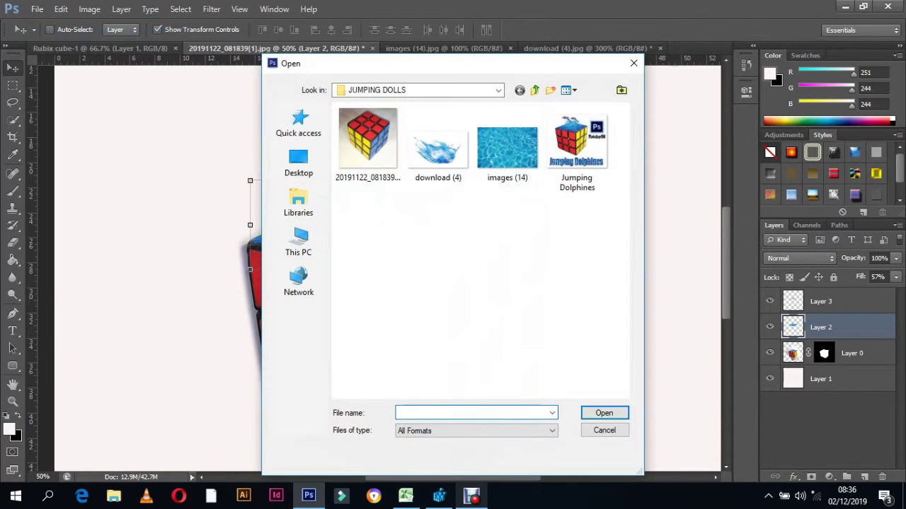
pyautogui.click(298, 161)
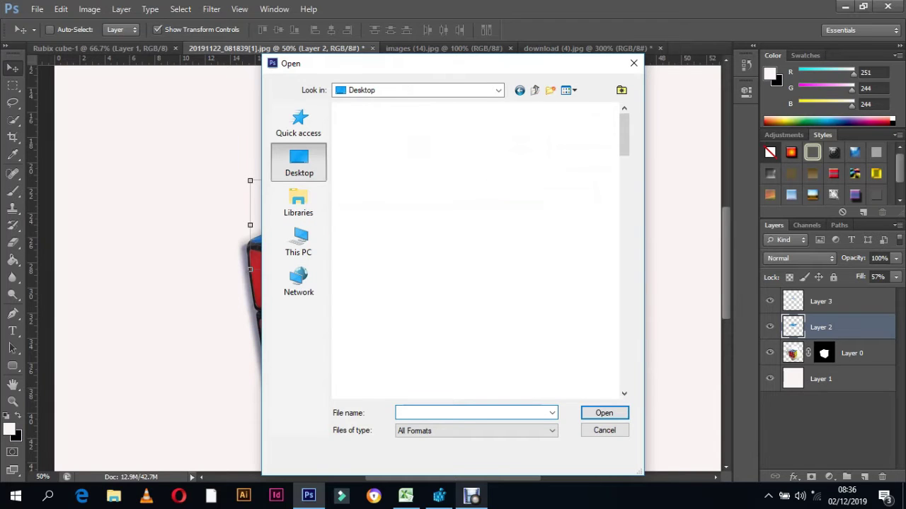
pyautogui.scroll(-3, 477, 251)
pyautogui.scroll(-5, 477, 252)
pyautogui.scroll(-2, 400, 311)
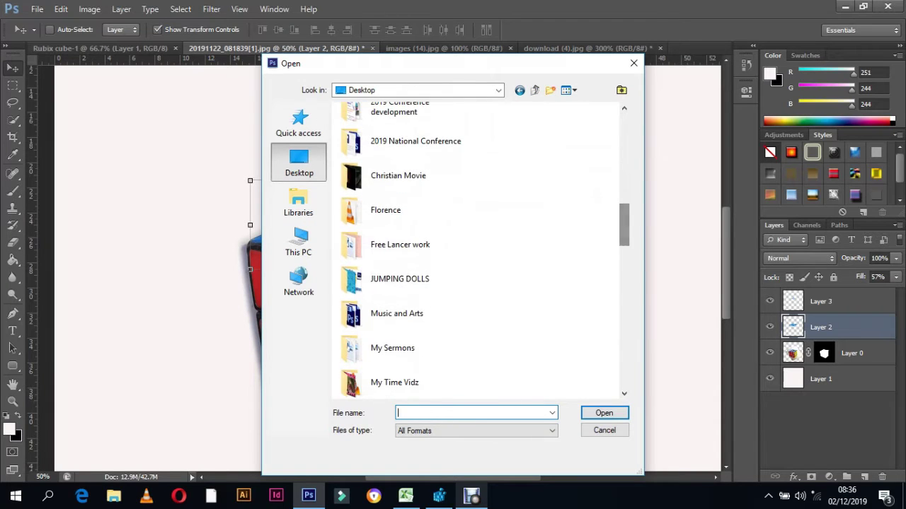
pyautogui.doubleClick(400, 312)
pyautogui.scroll(-3, 400, 311)
pyautogui.scroll(-5, 477, 251)
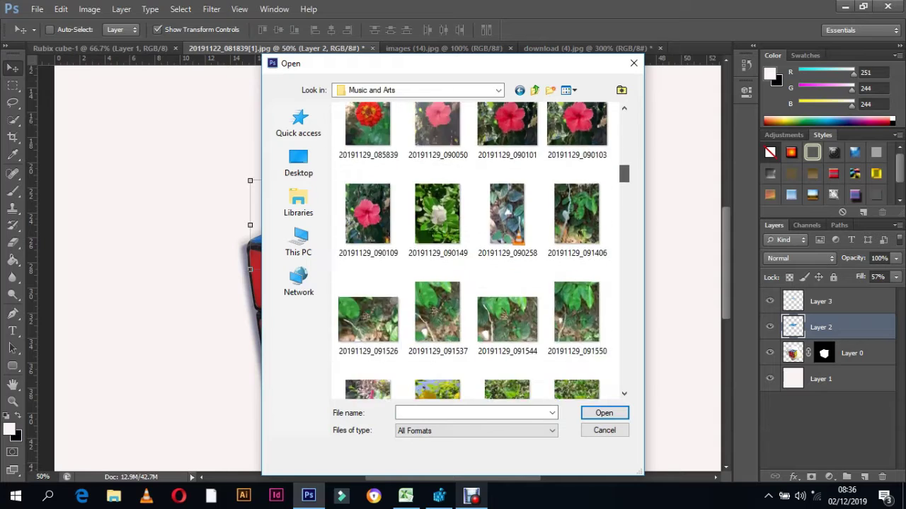
pyautogui.scroll(-5, 477, 251)
pyautogui.scroll(-5, 478, 251)
pyautogui.scroll(-3, 477, 251)
pyautogui.scroll(-5, 477, 251)
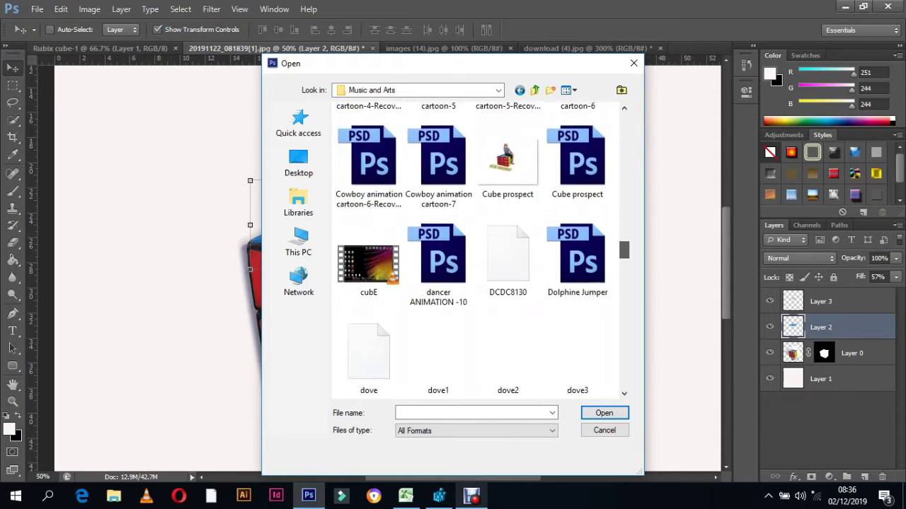
pyautogui.scroll(-3, 478, 252)
pyautogui.scroll(-2, 477, 251)
pyautogui.scroll(-2, 477, 251)
pyautogui.scroll(-4, 495, 281)
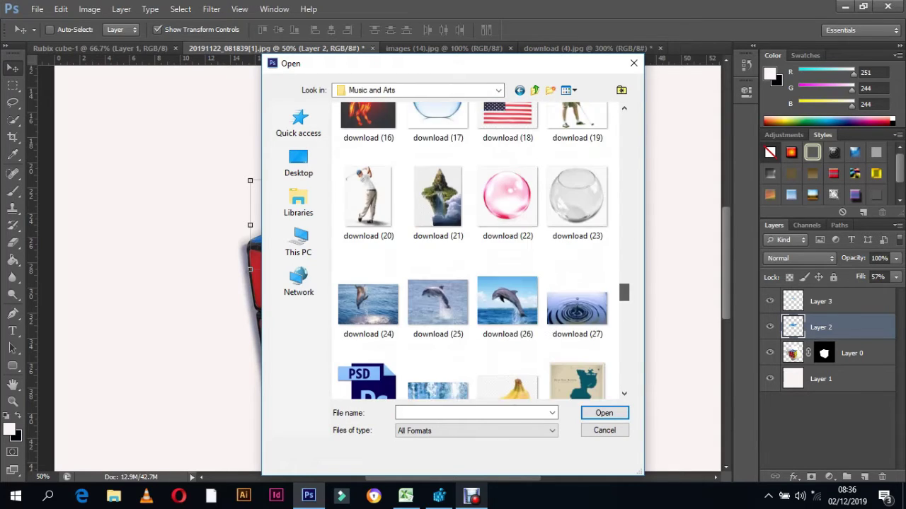
pyautogui.scroll(-1, 495, 281)
pyautogui.click(502, 269)
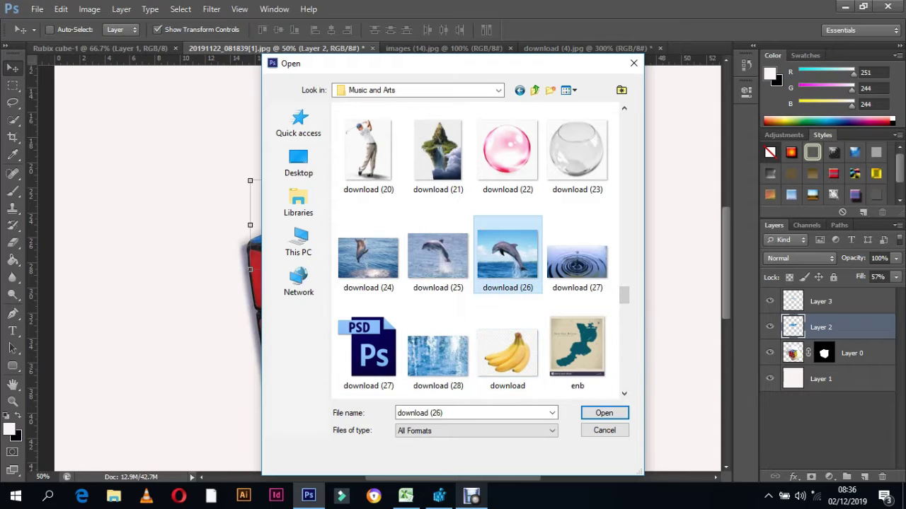
pyautogui.click(604, 413)
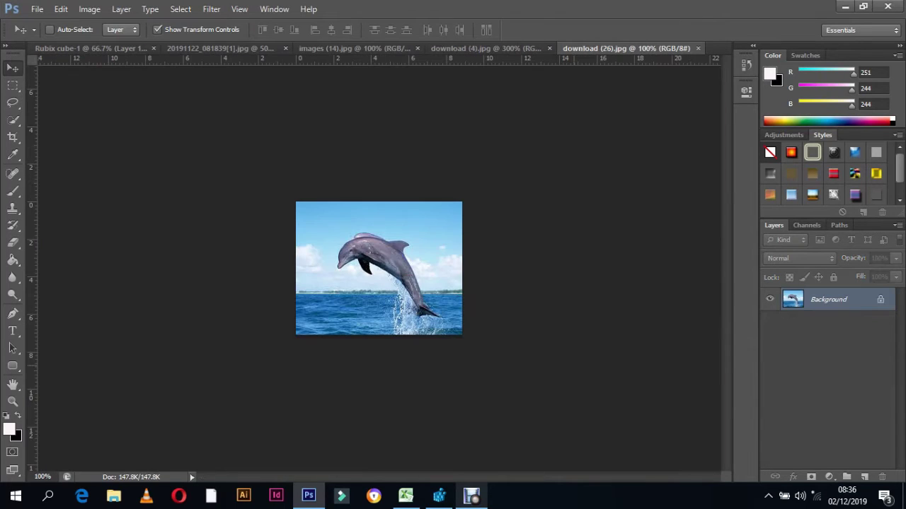
# - Zoom in and quick-select the dolphin together with its tail and splash
pyautogui.click(13, 401)
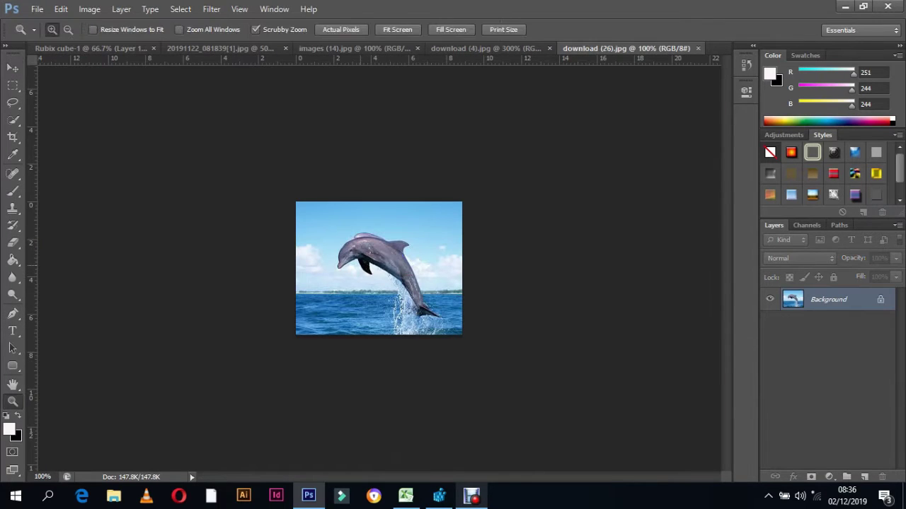
pyautogui.click(238, 250)
pyautogui.hotkey('ctrl', '+')
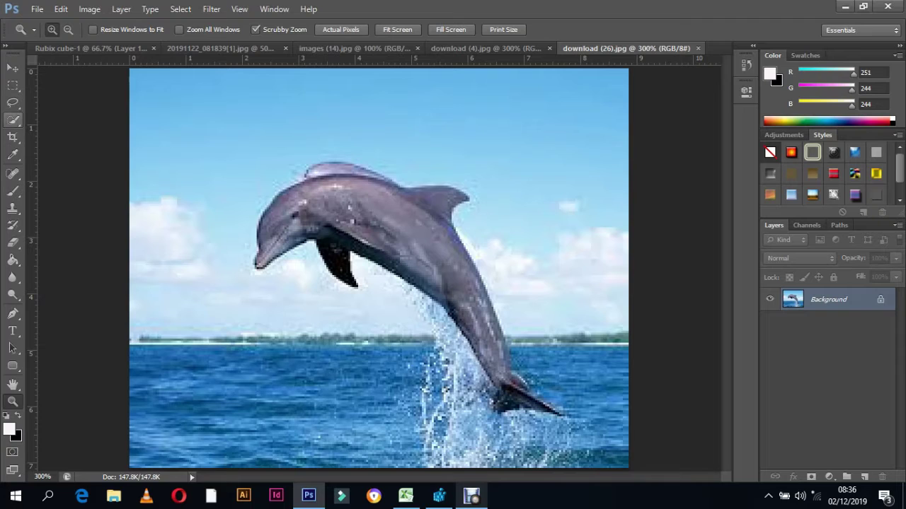
pyautogui.click(13, 120)
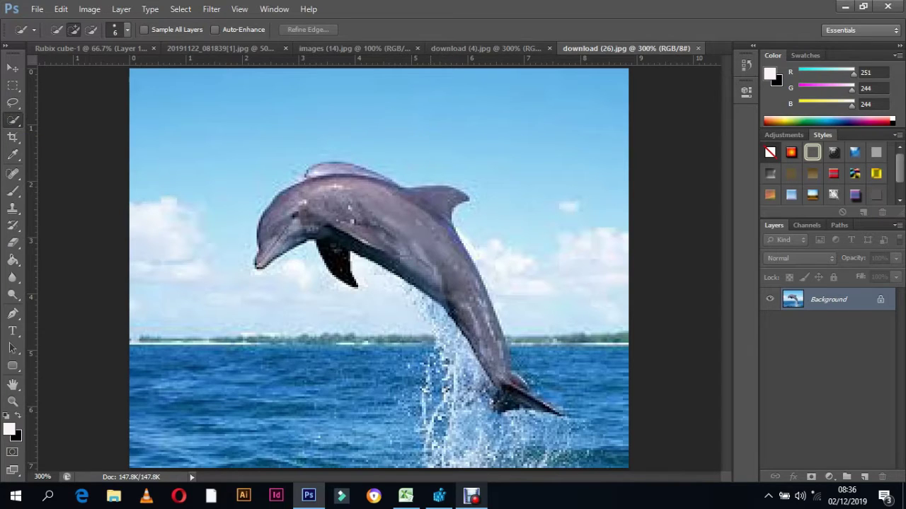
pyautogui.moveTo(430, 464)
pyautogui.mouseDown()
pyautogui.moveTo(559, 439)
pyautogui.moveTo(481, 395)
pyautogui.moveTo(443, 431)
pyautogui.moveTo(426, 410)
pyautogui.moveTo(431, 293)
pyautogui.moveTo(471, 340)
pyautogui.moveTo(459, 212)
pyautogui.moveTo(382, 269)
pyautogui.moveTo(297, 212)
pyautogui.mouseUp()
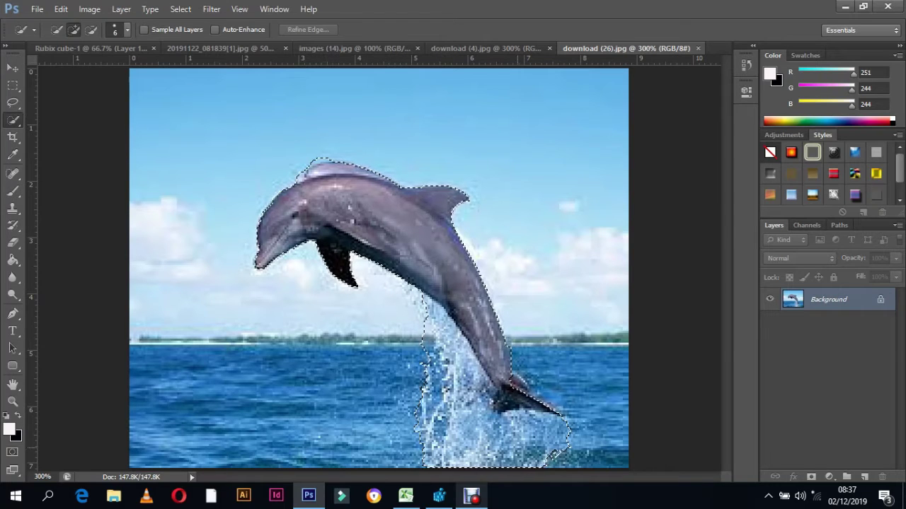
pyautogui.moveTo(553, 453); pyautogui.dragTo(556, 340)
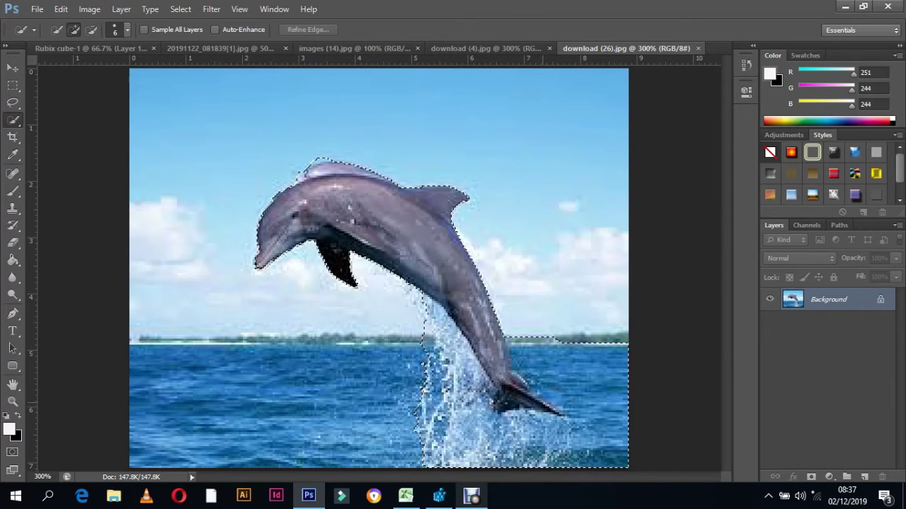
pyautogui.hotkey('ctrl', 'd')
pyautogui.moveTo(542, 457)
pyautogui.mouseDown()
pyautogui.moveTo(464, 350)
pyautogui.moveTo(464, 308)
pyautogui.moveTo(333, 205)
pyautogui.mouseUp()
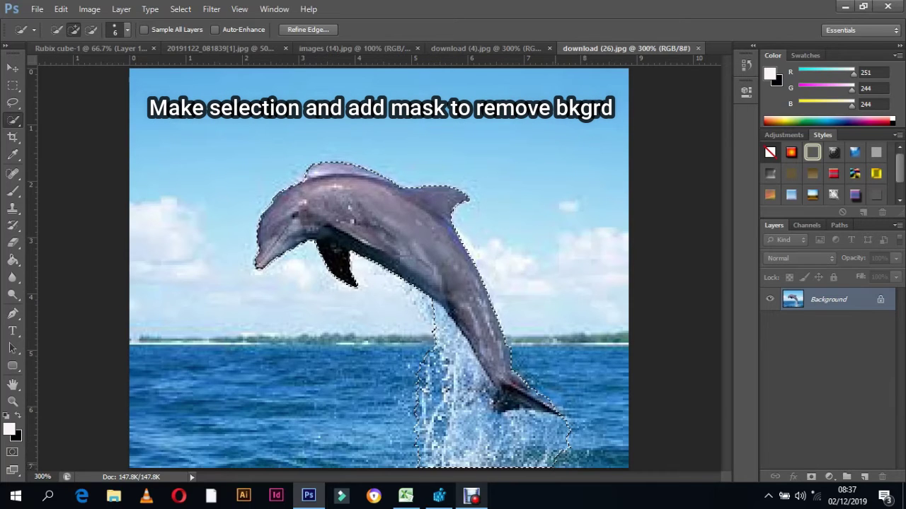
# - Add a layer mask from the selection, hiding the sky and sea
pyautogui.rightClick(394, 222)
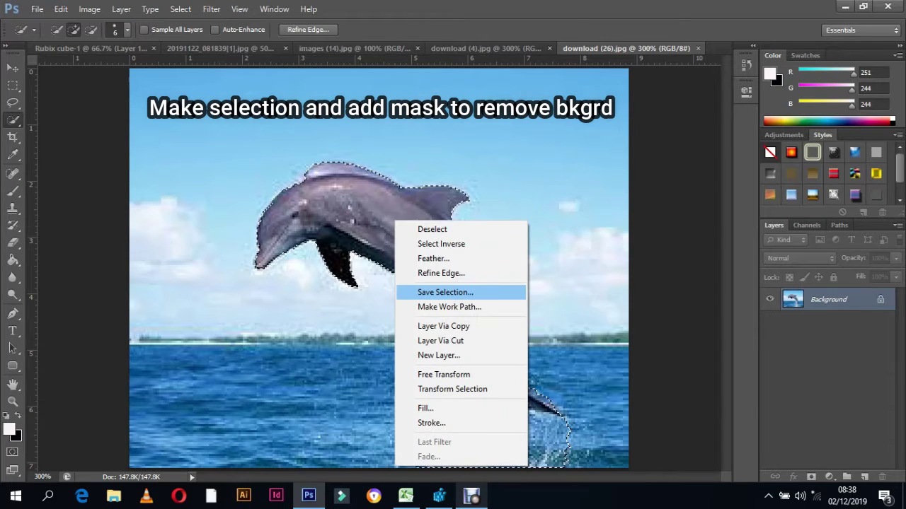
pyautogui.press('Escape')
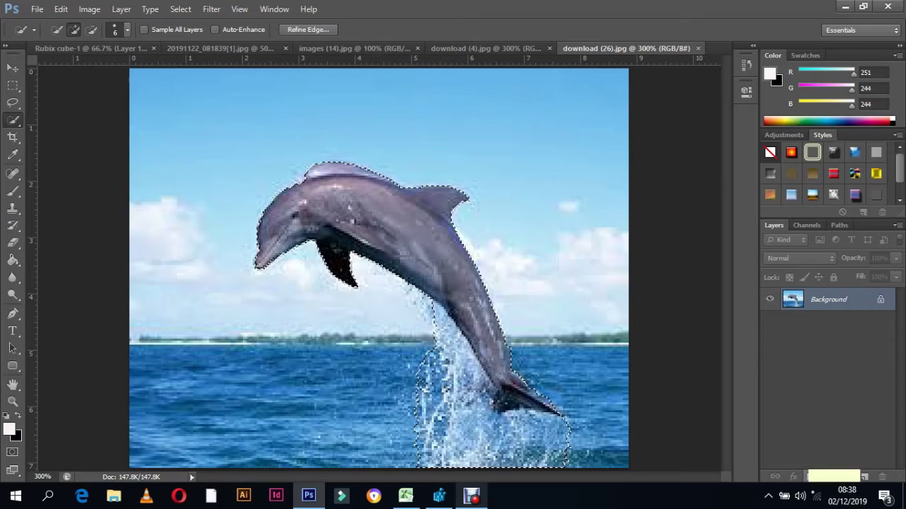
pyautogui.click(811, 477)
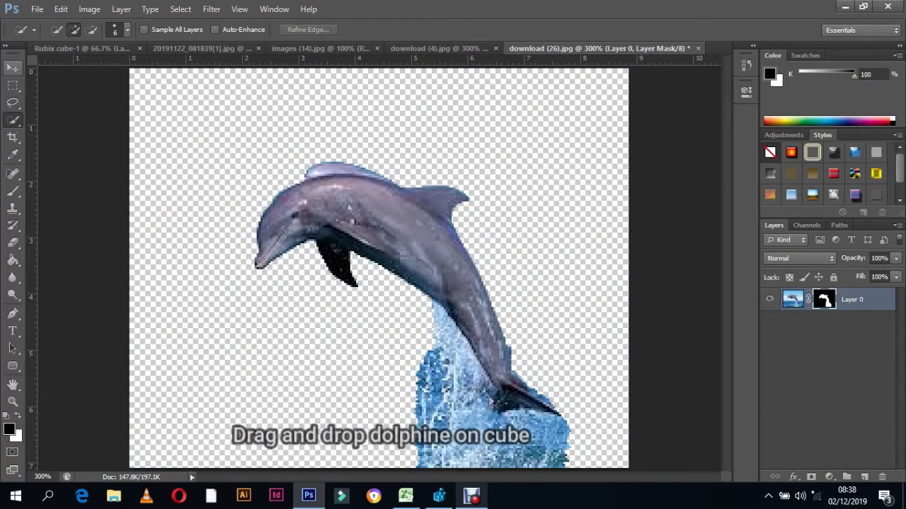
# - Bring the masked dolphin into the cube document as Layer 4, enlarged about 144% by 133% above the splash
pyautogui.click(13, 67)
pyautogui.moveTo(380, 269); pyautogui.dragTo(90, 48)
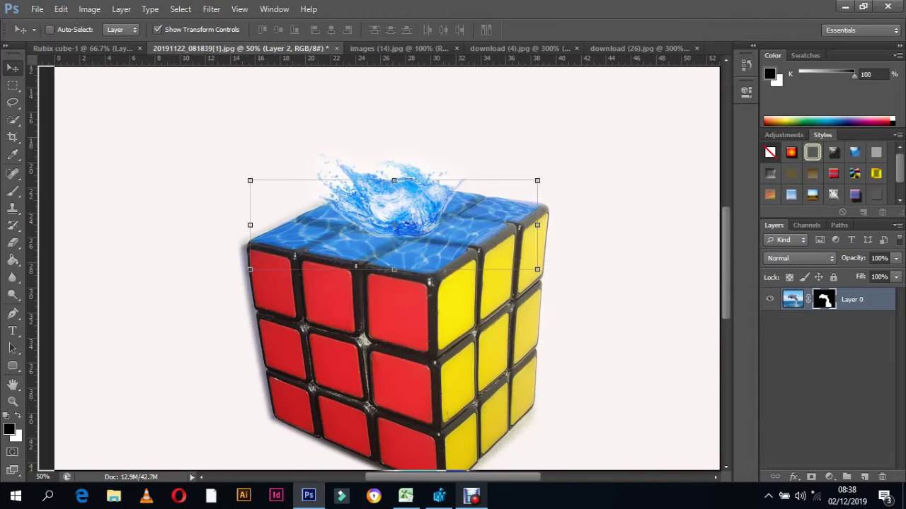
pyautogui.moveTo(205, 48); pyautogui.dragTo(190, 188)
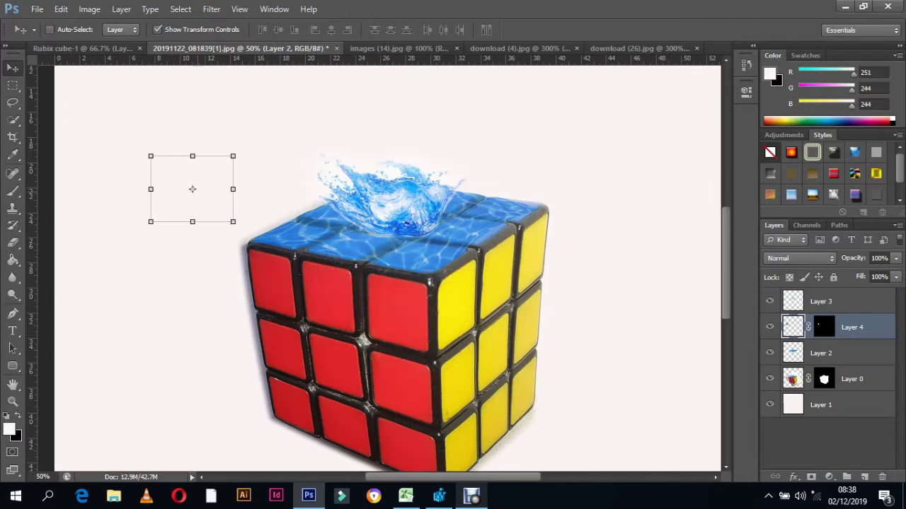
pyautogui.moveTo(233, 156); pyautogui.dragTo(243, 134)
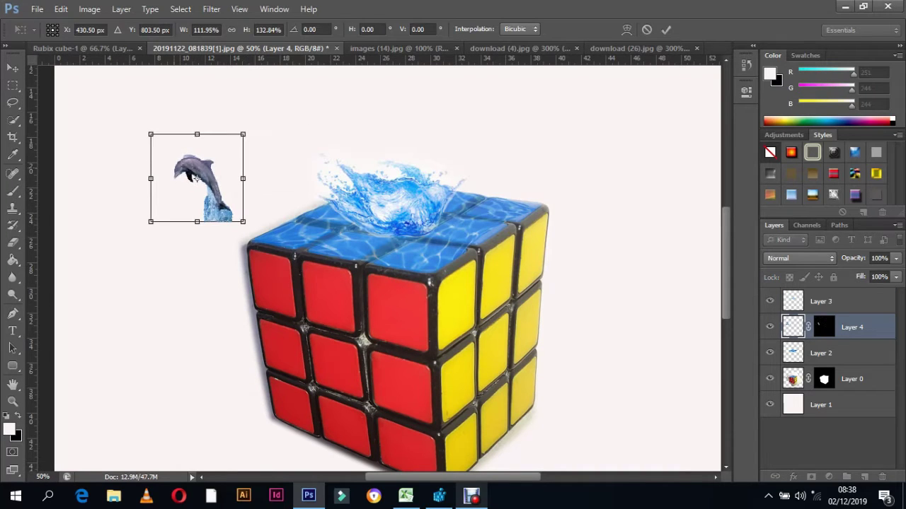
pyautogui.moveTo(151, 178); pyautogui.dragTo(124, 179)
pyautogui.moveTo(183, 178)
pyautogui.mouseDown()
pyautogui.moveTo(358, 141)
pyautogui.moveTo(343, 151)
pyautogui.mouseUp()
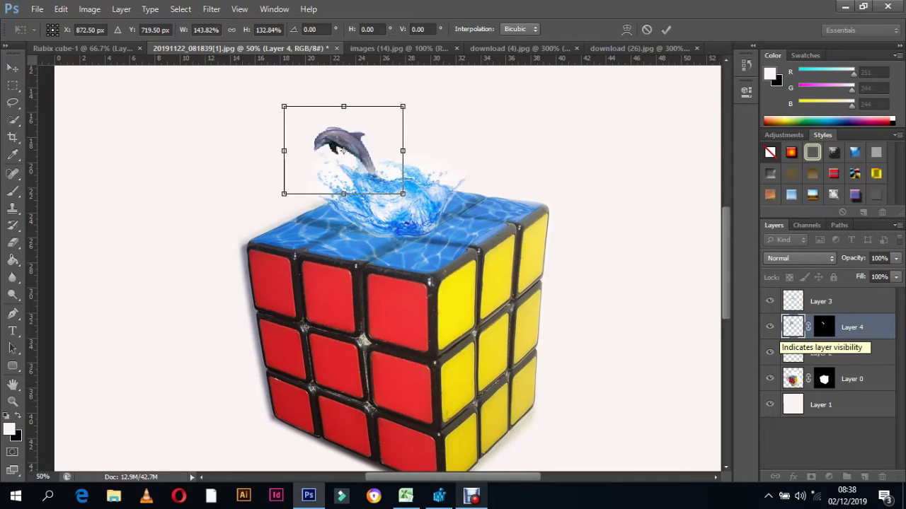
pyautogui.press('Return')
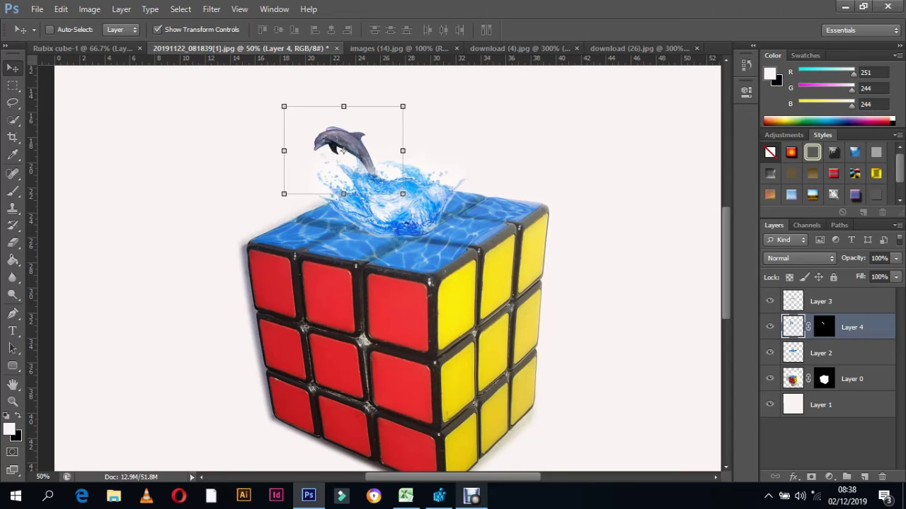
# - Duplicate the dolphin layer, shift one dolphin to the right, and shrink it slightly
pyautogui.hotkey('ctrl', 'j')
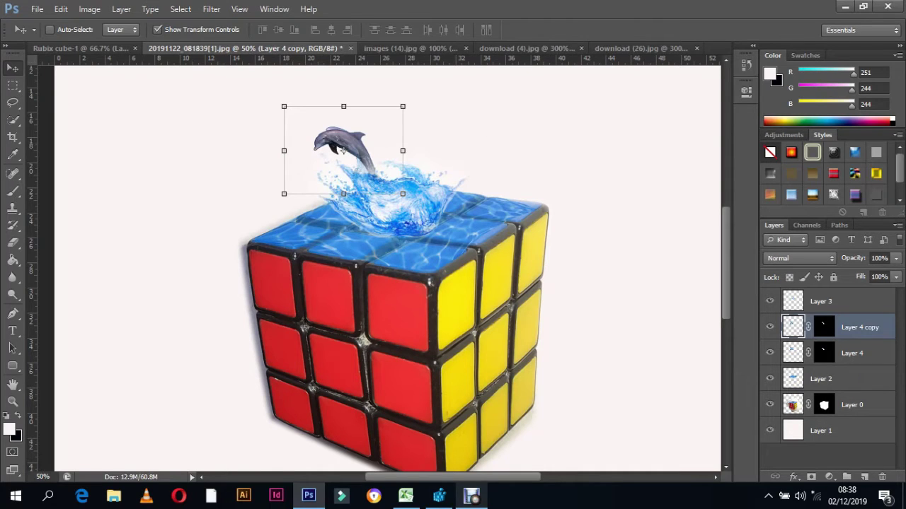
pyautogui.hotkey('alt', '[')
pyautogui.moveTo(341, 150); pyautogui.dragTo(394, 144)
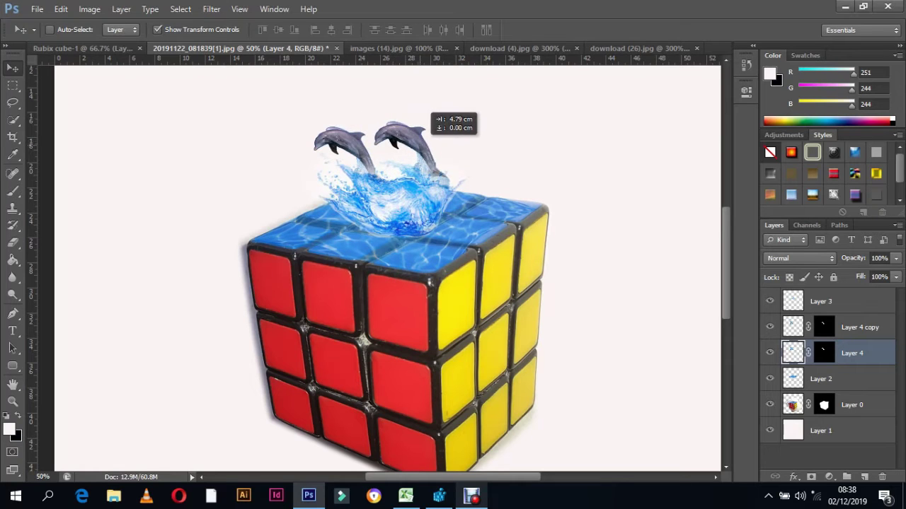
pyautogui.moveTo(393, 142); pyautogui.dragTo(402, 150)
pyautogui.moveTo(344, 106); pyautogui.dragTo(359, 114)
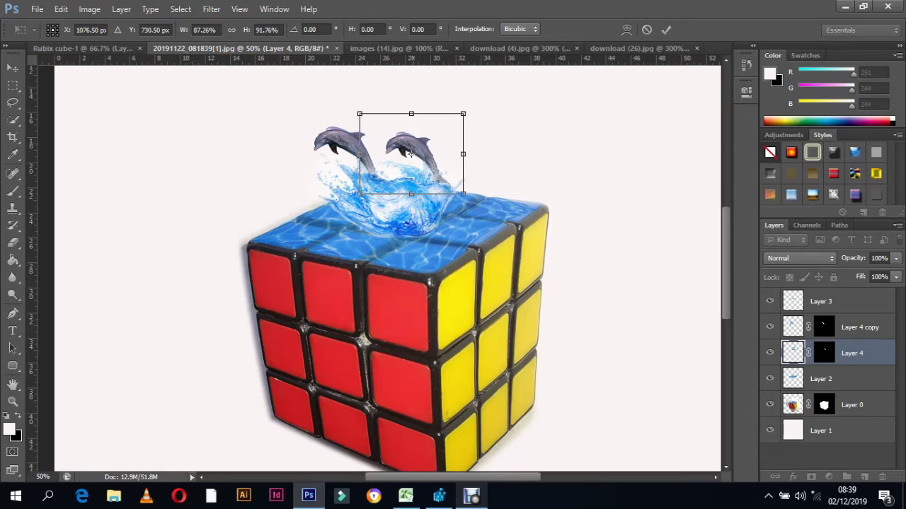
# - Warp the right dolphin, bulging its right side and bending its corners and top-left edge
pyautogui.rightClick(463, 155)
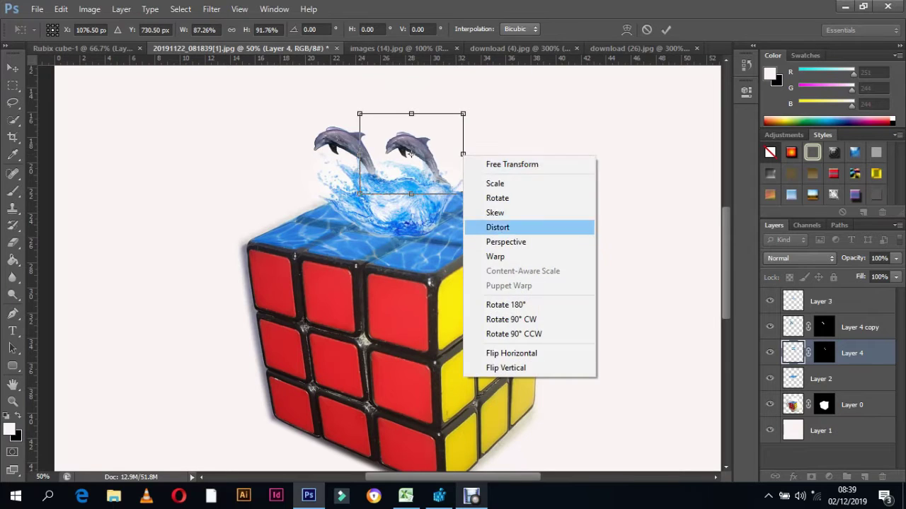
pyautogui.click(495, 257)
pyautogui.moveTo(464, 154); pyautogui.dragTo(474, 151)
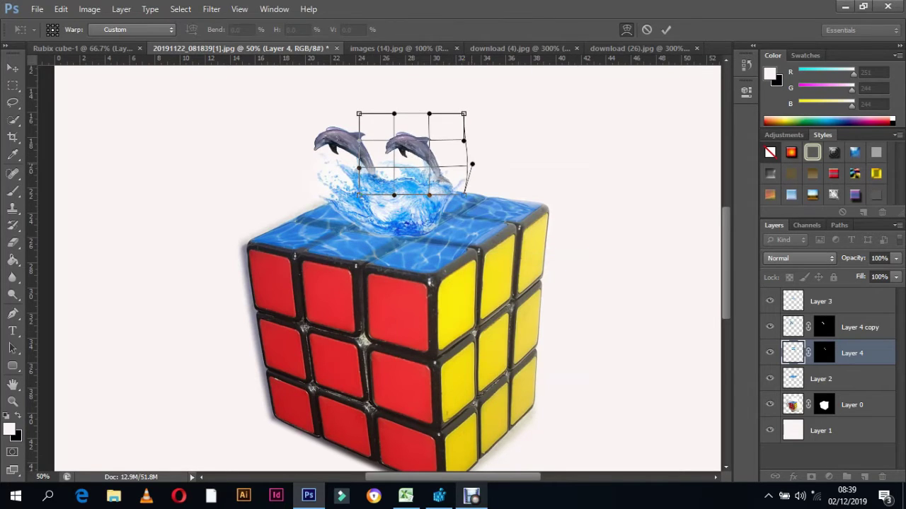
pyautogui.moveTo(465, 193); pyautogui.dragTo(482, 181)
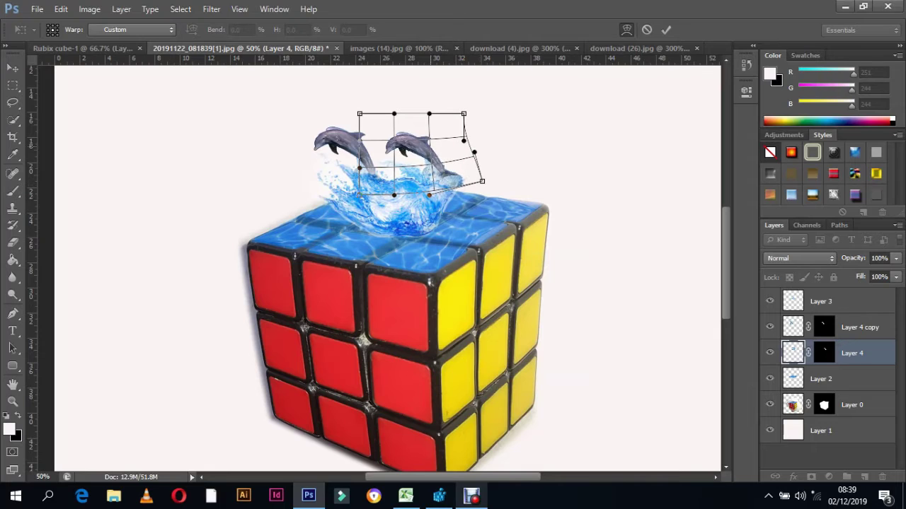
pyautogui.moveTo(429, 141); pyautogui.dragTo(432, 145)
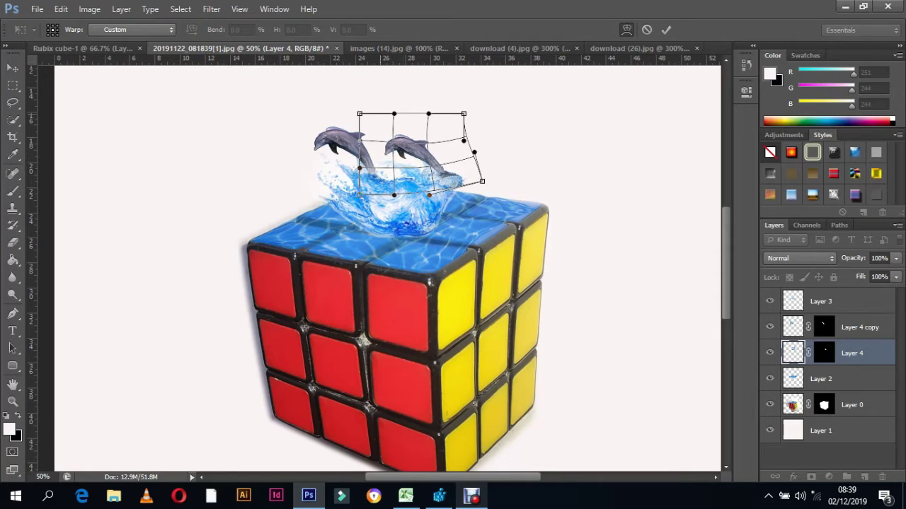
pyautogui.moveTo(394, 113); pyautogui.dragTo(375, 104)
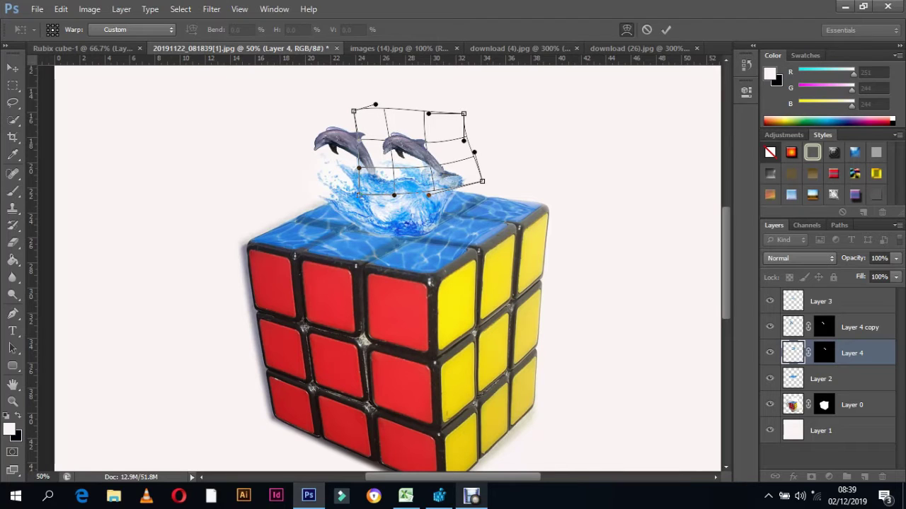
pyautogui.press('Return')
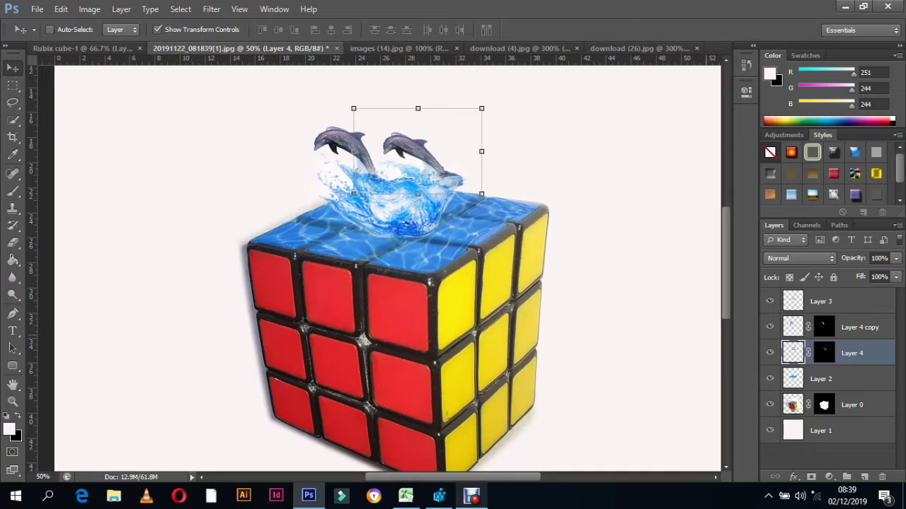
# - Warp the dolphin layer again to bend the right dolphin and splash downward
pyautogui.hotkey('ctrl', 't')
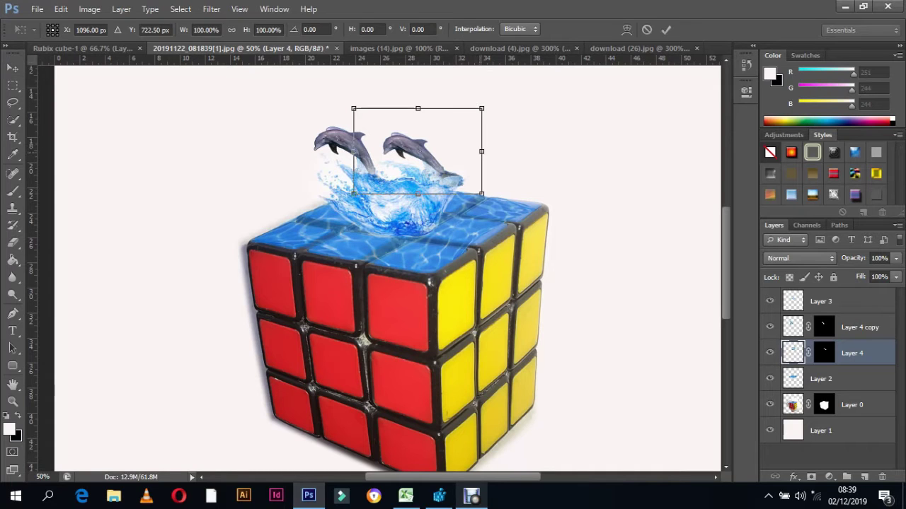
pyautogui.rightClick(457, 164)
pyautogui.click(490, 264)
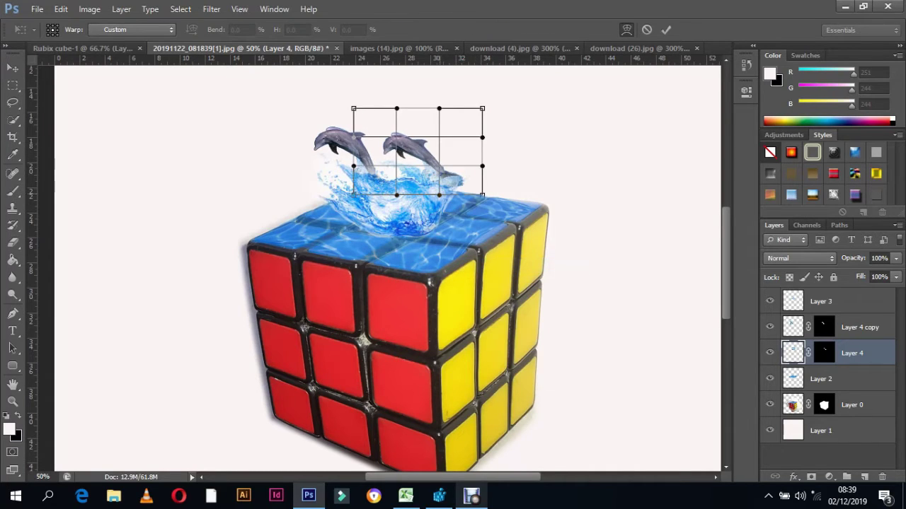
pyautogui.moveTo(396, 194); pyautogui.dragTo(396, 197)
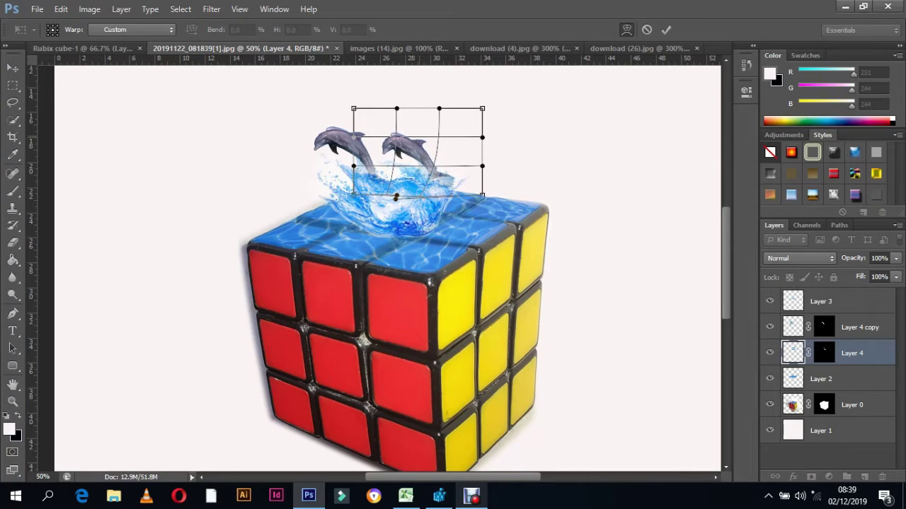
pyautogui.moveTo(411, 149); pyautogui.dragTo(418, 145)
pyautogui.hotkey('ctrl', 'z')
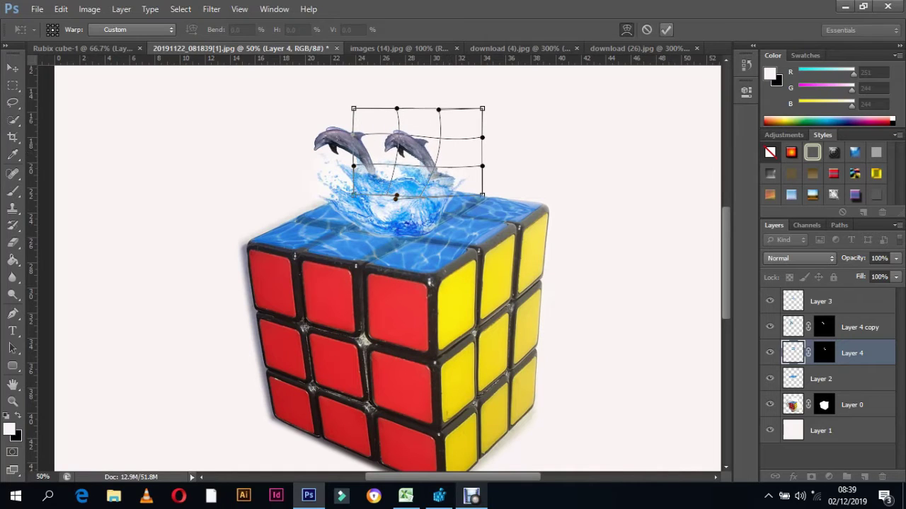
pyautogui.click(666, 29)
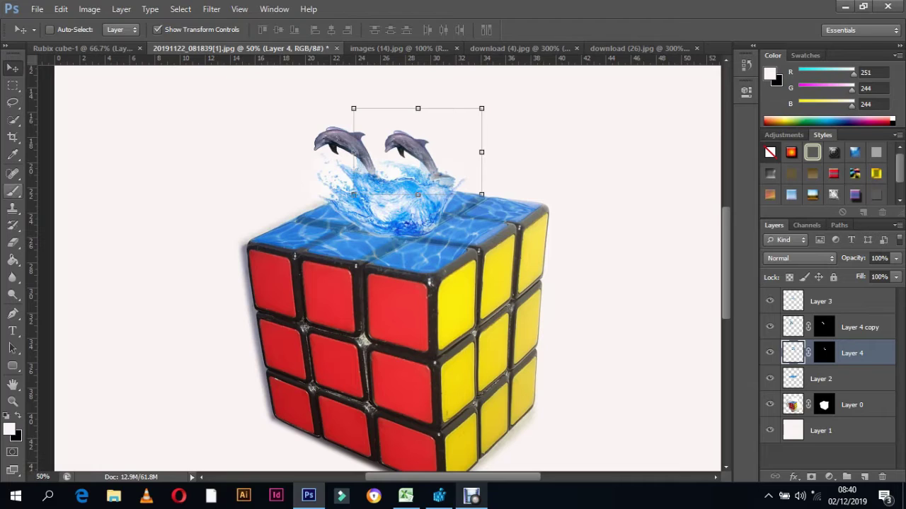
# - Sample the blue with the Eyedropper and select Layer 2 below the dolphins
pyautogui.click(12, 154)
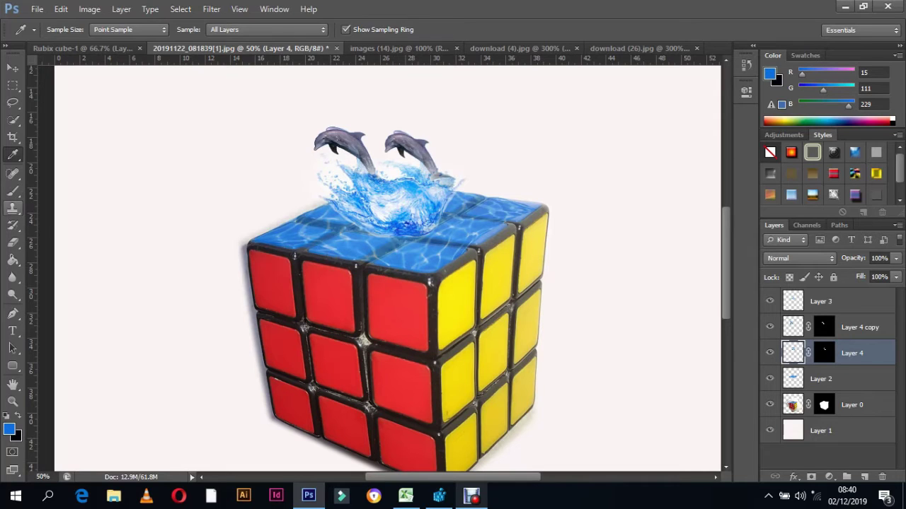
pyautogui.press('b')
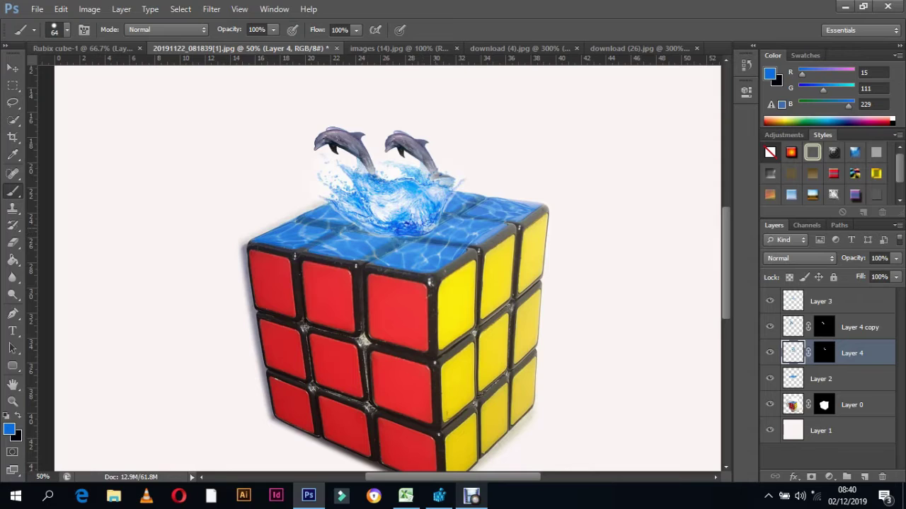
pyautogui.hotkey('alt', '[')
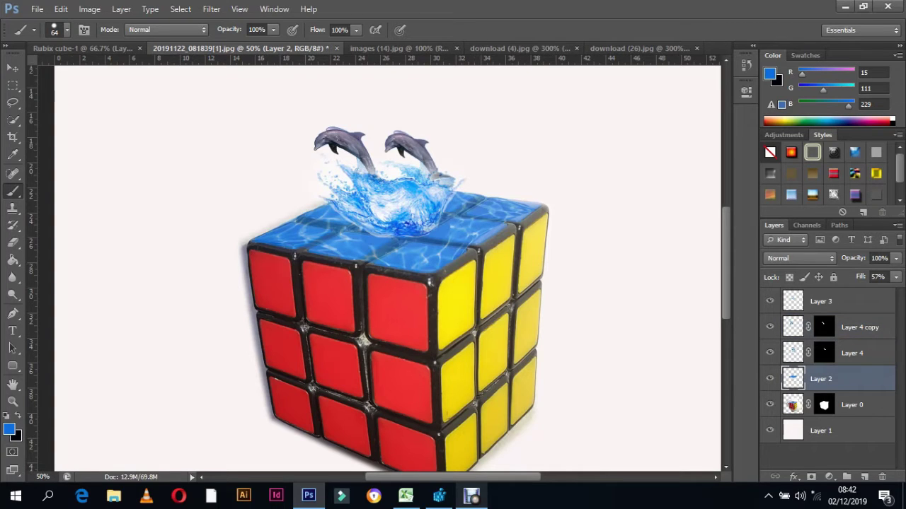
# - Warp the Layer 2 water surface to bend over the cube top
pyautogui.press('v')
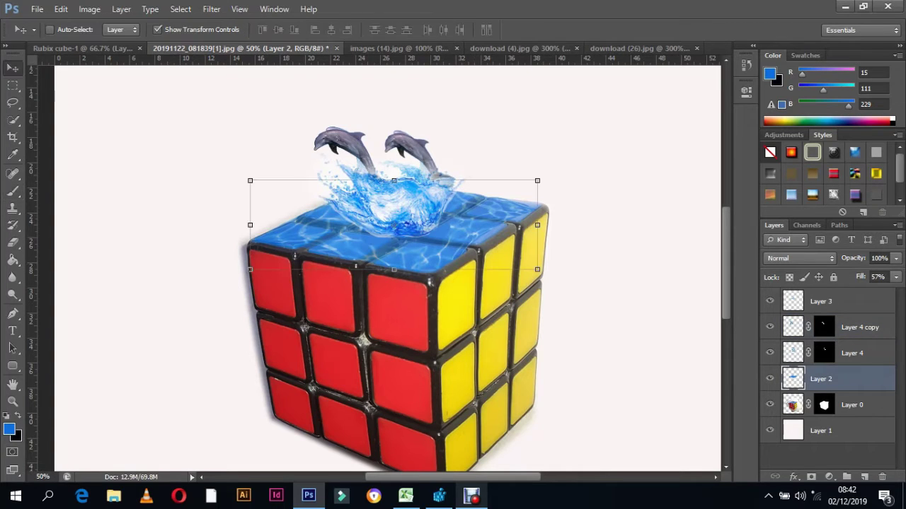
pyautogui.hotkey('ctrl', 't')
pyautogui.rightClick(392, 269)
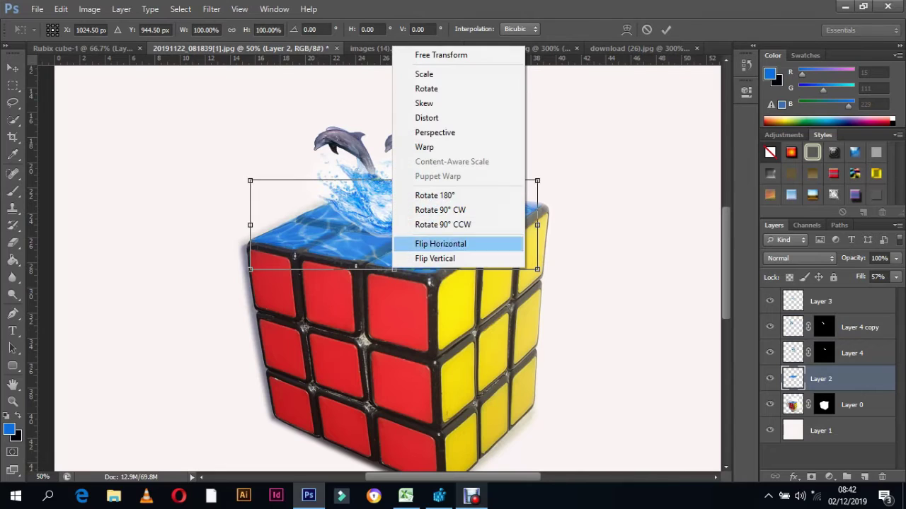
pyautogui.click(425, 147)
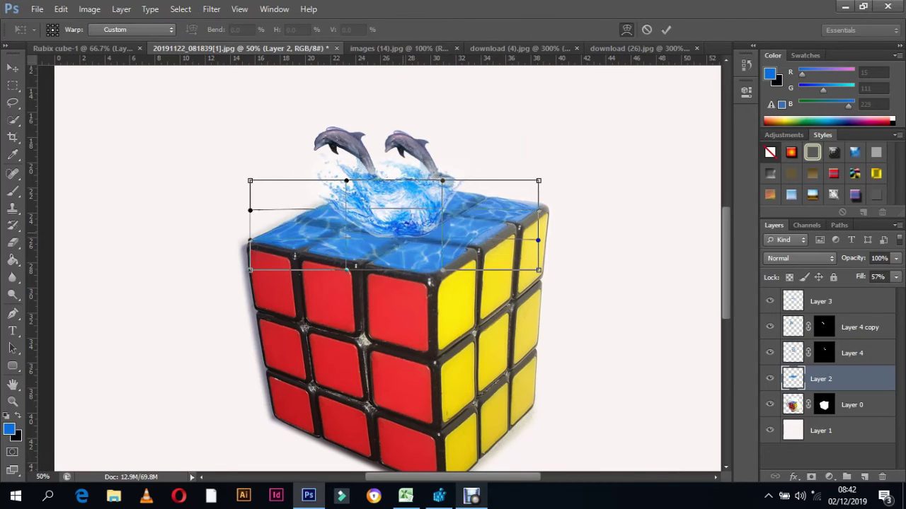
pyautogui.moveTo(354, 223); pyautogui.dragTo(368, 212)
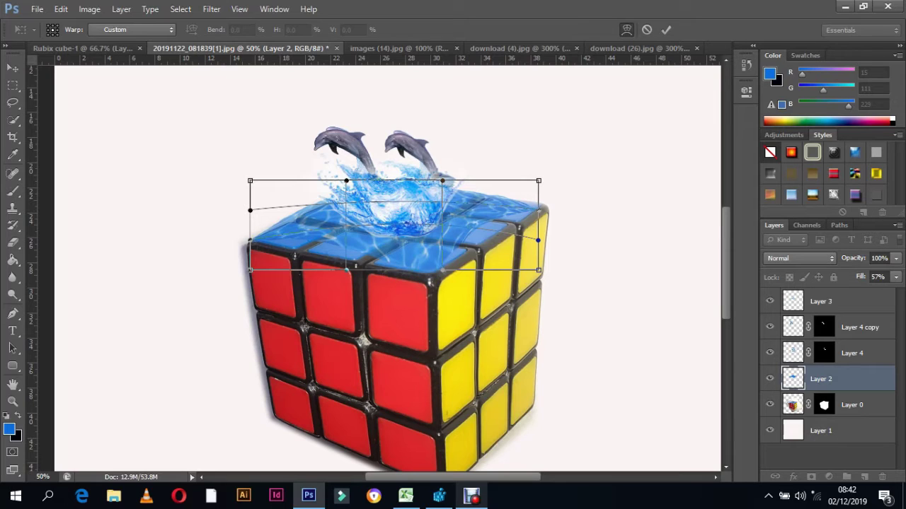
pyautogui.click(666, 30)
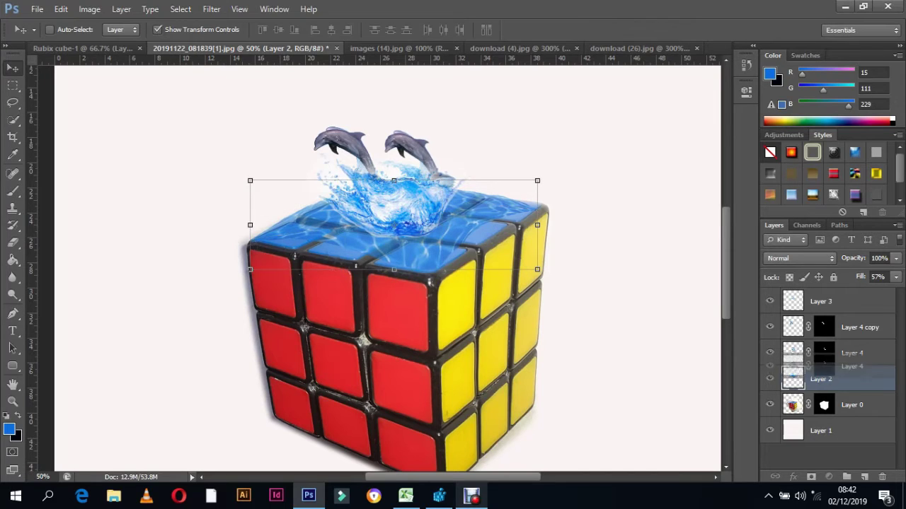
# - Test the dolphin layer below and above the water, then drop splash Layer 3 beneath Layer 2
pyautogui.moveTo(849, 352); pyautogui.dragTo(849, 388)
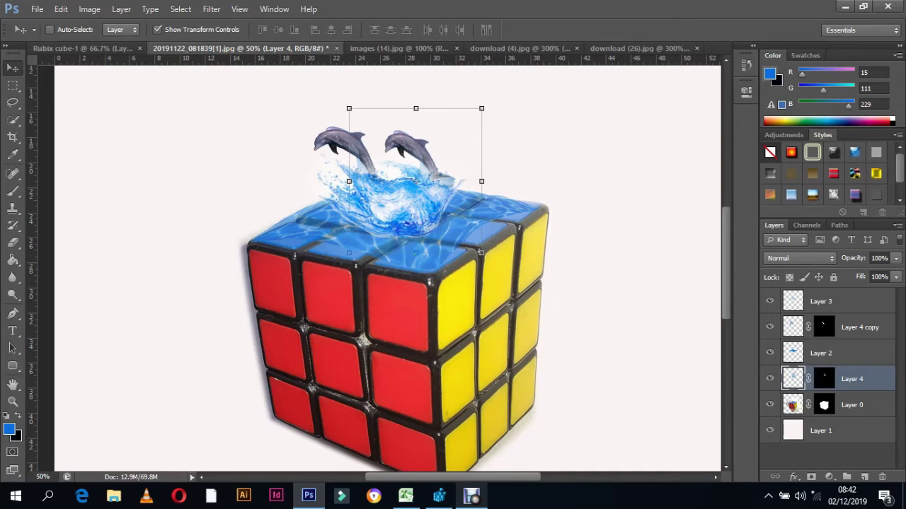
pyautogui.click(770, 327)
pyautogui.click(769, 379)
pyautogui.click(770, 352)
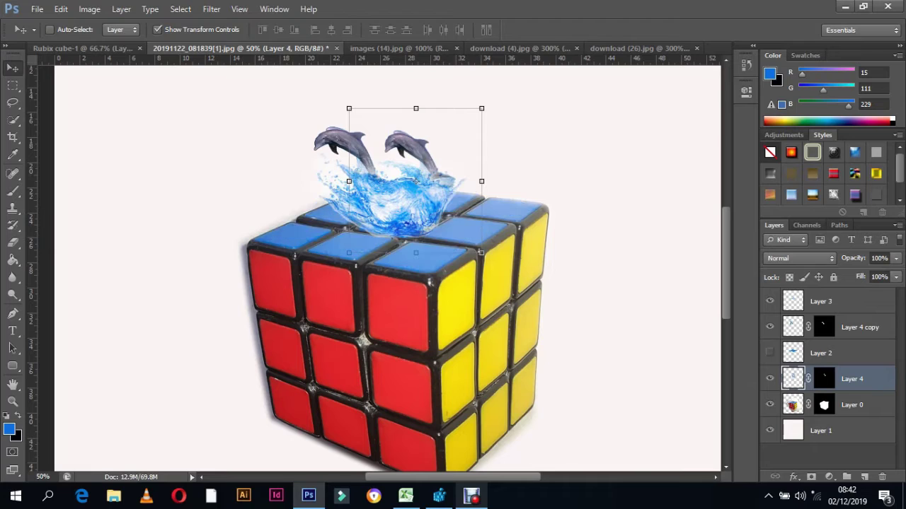
pyautogui.moveTo(849, 378); pyautogui.dragTo(849, 341)
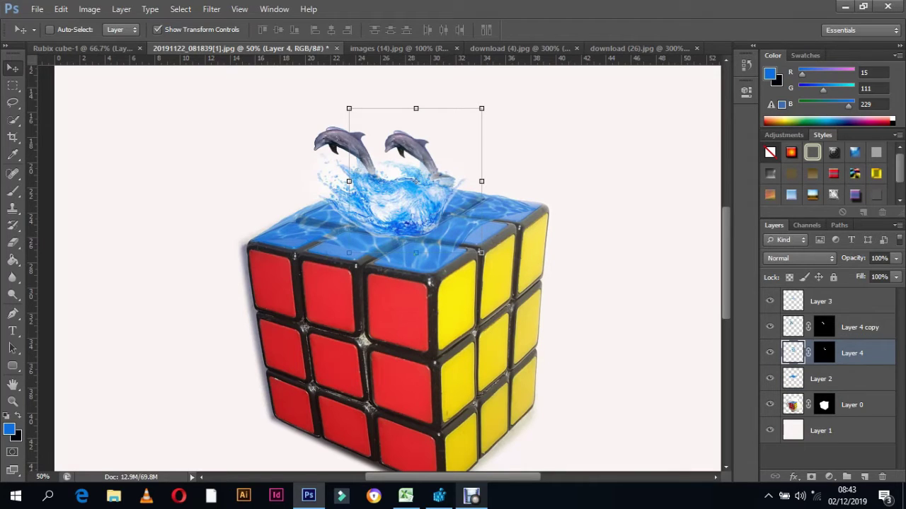
pyautogui.click(770, 378)
pyautogui.click(770, 352)
pyautogui.click(770, 327)
pyautogui.click(770, 301)
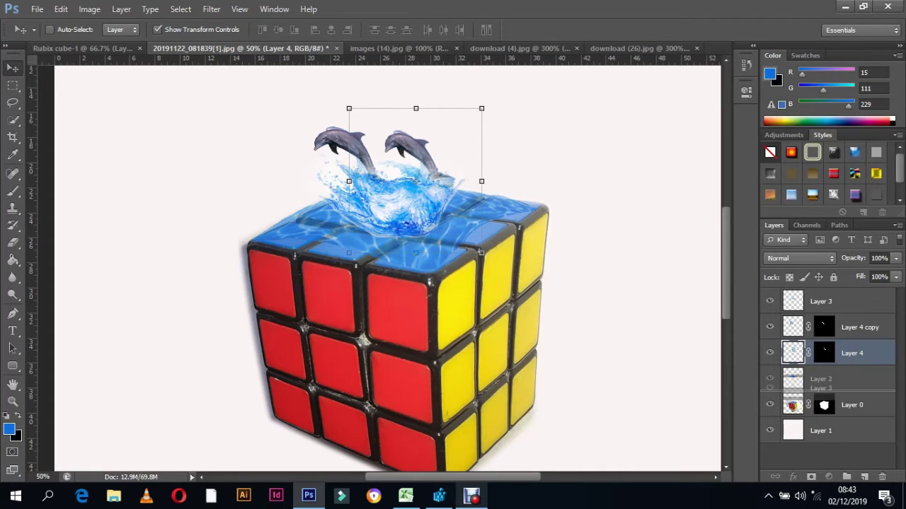
pyautogui.moveTo(821, 301); pyautogui.dragTo(821, 392)
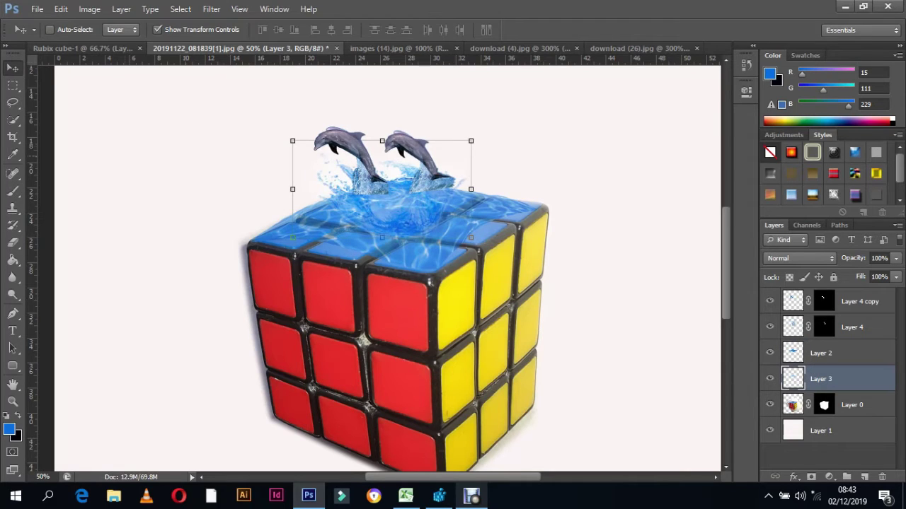
# - Set up the Eraser with a soft round brush on the water layer
pyautogui.press('e')
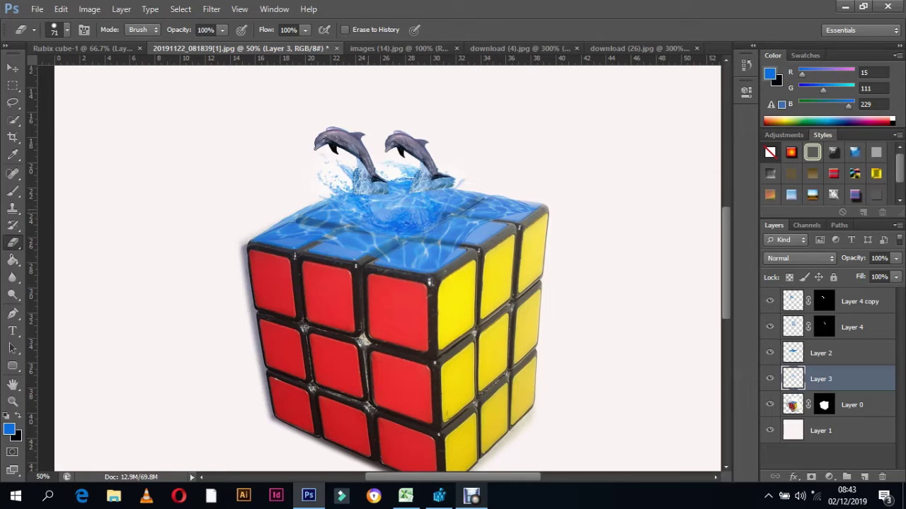
pyautogui.click(370, 208)
pyautogui.hotkey('ctrl', 'z')
pyautogui.hotkey('alt', ']')
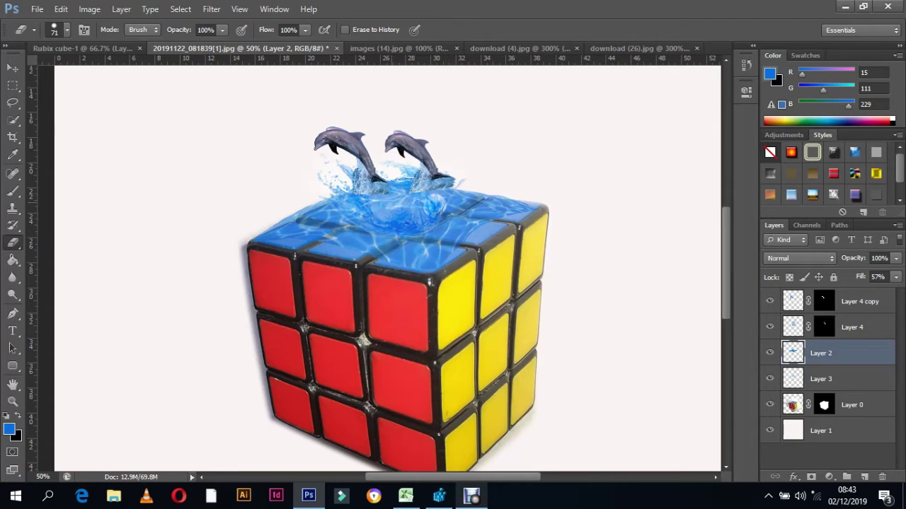
pyautogui.click(67, 29)
pyautogui.click(70, 133)
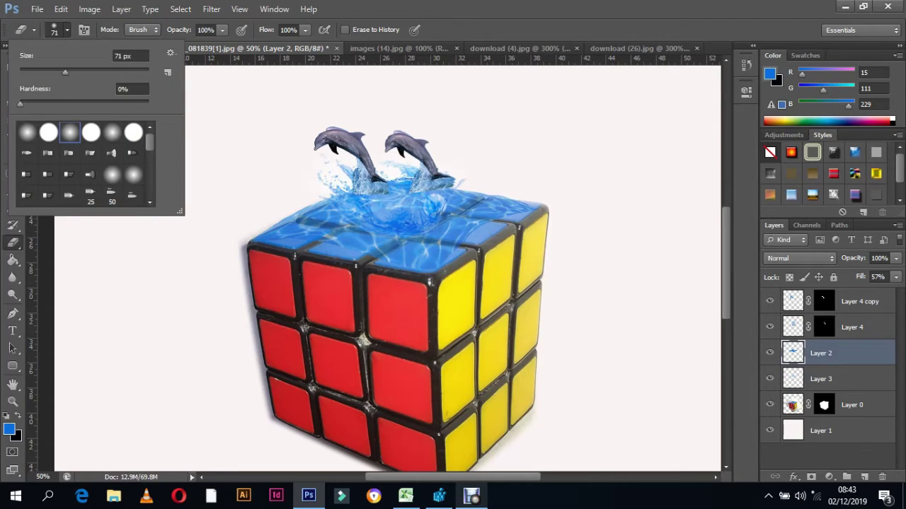
pyautogui.click(66, 29)
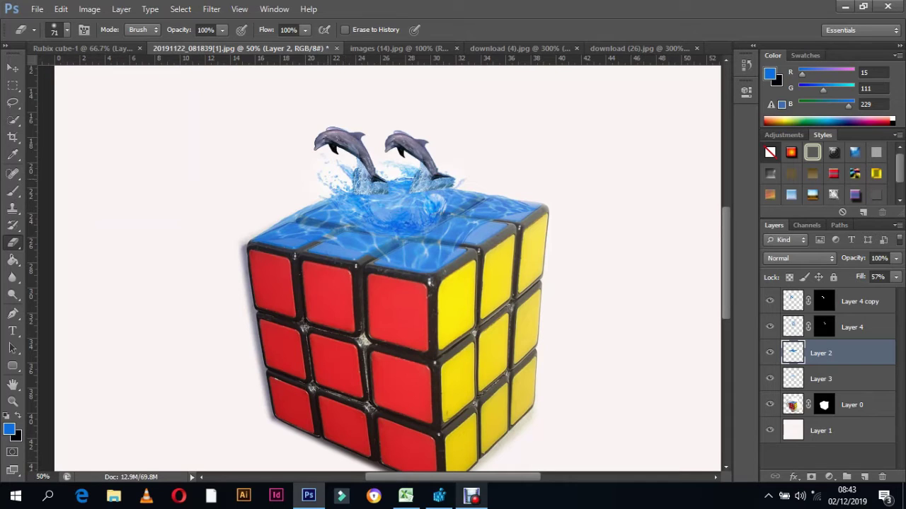
# - Softly erase water over the splash, its lower edges, and between the dolphins
pyautogui.moveTo(331, 198)
pyautogui.mouseDown()
pyautogui.moveTo(450, 200)
pyautogui.moveTo(422, 216)
pyautogui.moveTo(348, 207)
pyautogui.moveTo(382, 225)
pyautogui.moveTo(352, 216)
pyautogui.mouseUp()
pyautogui.moveTo(416, 224); pyautogui.dragTo(433, 226)
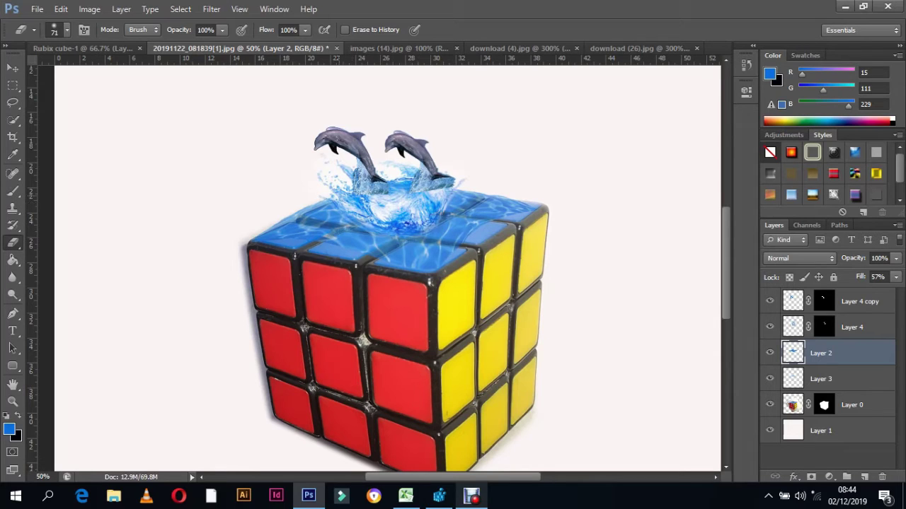
pyautogui.moveTo(382, 193); pyautogui.dragTo(403, 188)
pyautogui.press('v')
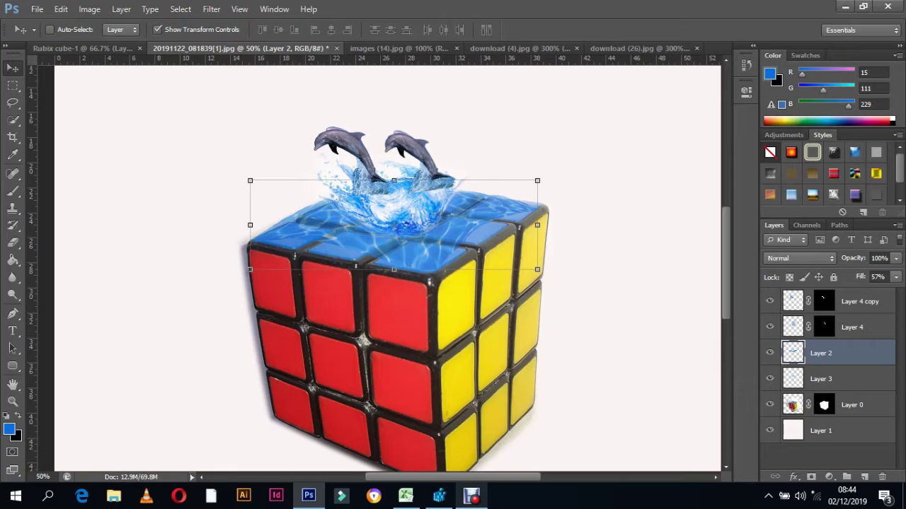
pyautogui.click(849, 327)
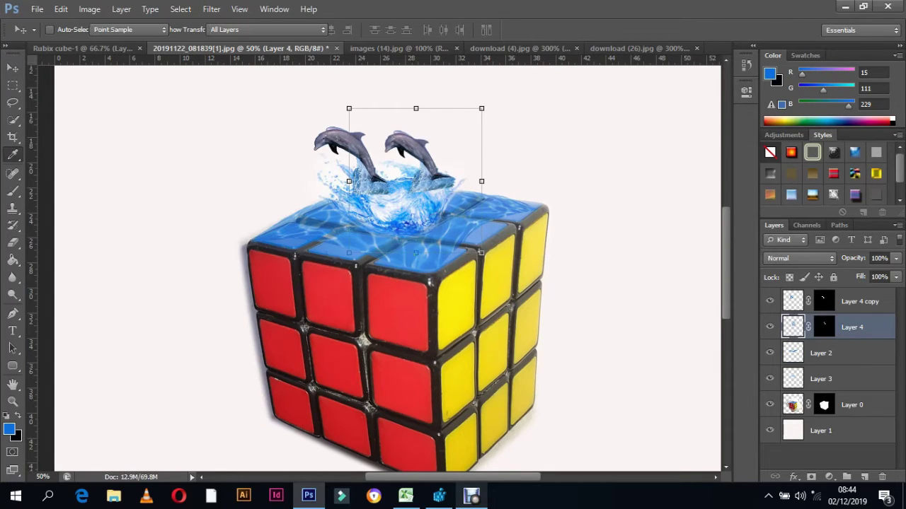
# - Tint the Layer 4 dolphin to Hue -3, Saturation +22, Lightness +9, then nudge it lower
pyautogui.hotkey('ctrl', 'u')
pyautogui.press('Down')
pyautogui.press('Down')
pyautogui.press('Down')
pyautogui.press('Down')
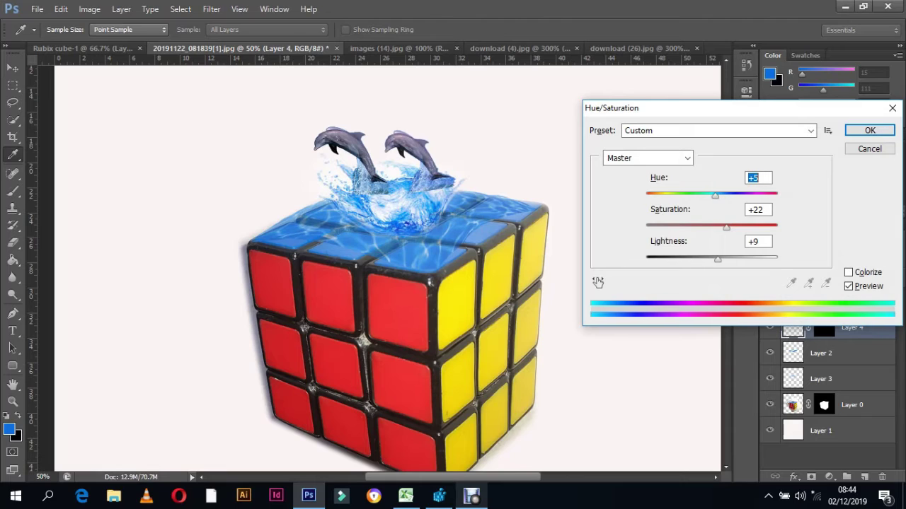
pyautogui.press('Down')
pyautogui.hotkey('shift', 'Down')
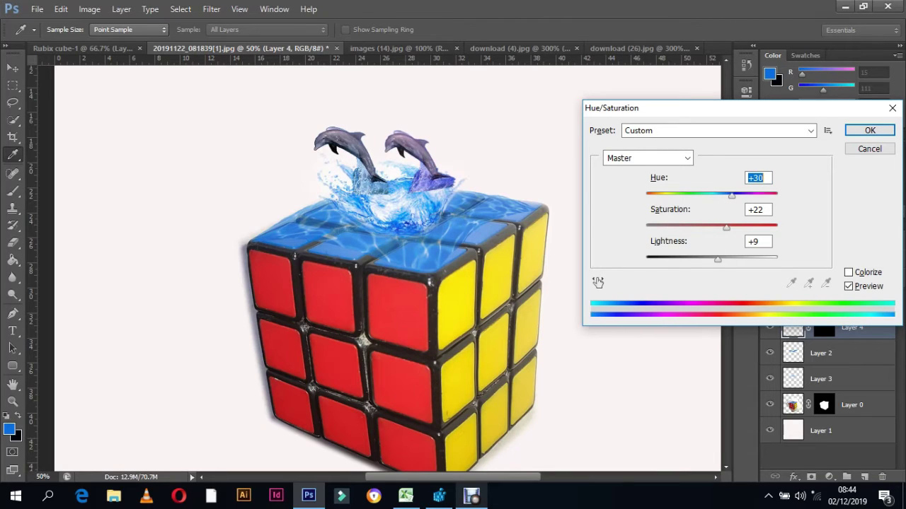
pyautogui.hotkey('shift', 'Down')
pyautogui.hotkey('shift', 'Down')
pyautogui.press('Down')
pyautogui.press('Down')
pyautogui.press('Down')
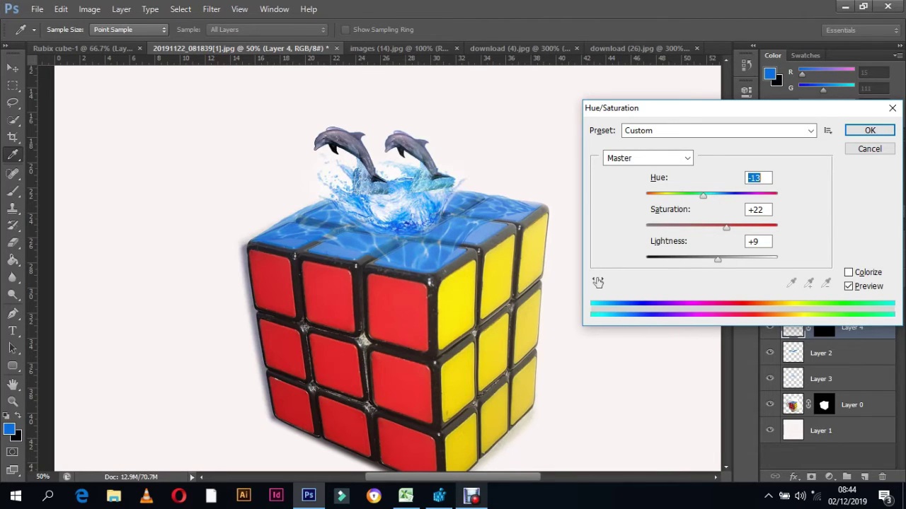
pyautogui.press('Up')
pyautogui.press('Up')
pyautogui.press('Up')
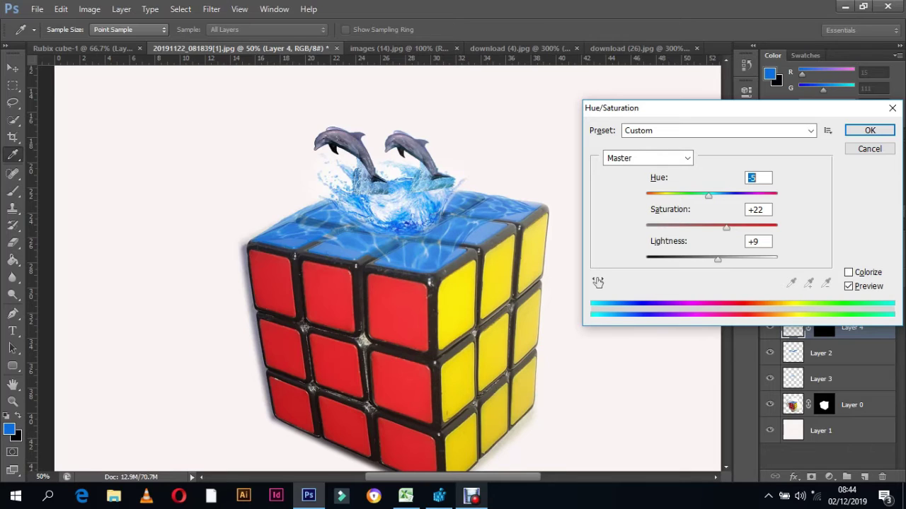
pyautogui.press('Up')
pyautogui.press('Up')
pyautogui.hotkey('shift', 'Up')
pyautogui.hotkey('shift', 'Down')
pyautogui.press('Return')
pyautogui.press('v')
pyautogui.press('Return')
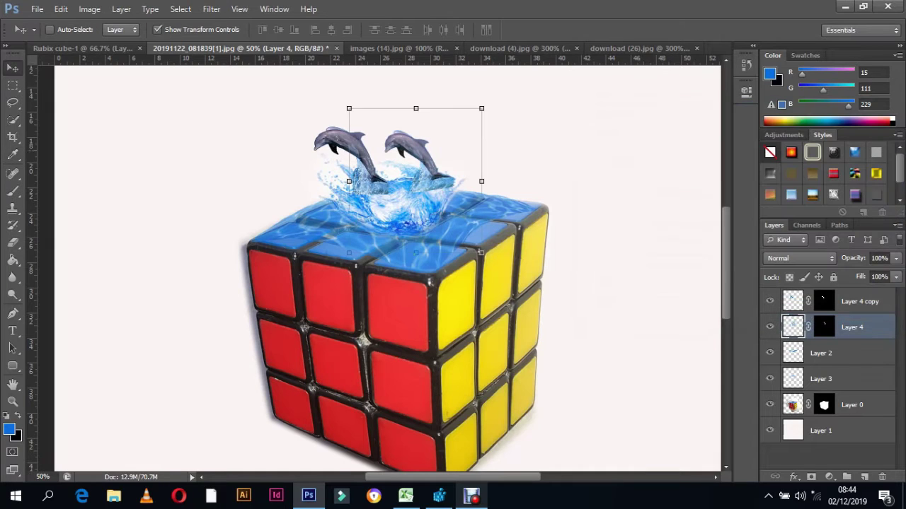
pyautogui.moveTo(435, 121); pyautogui.dragTo(429, 131)
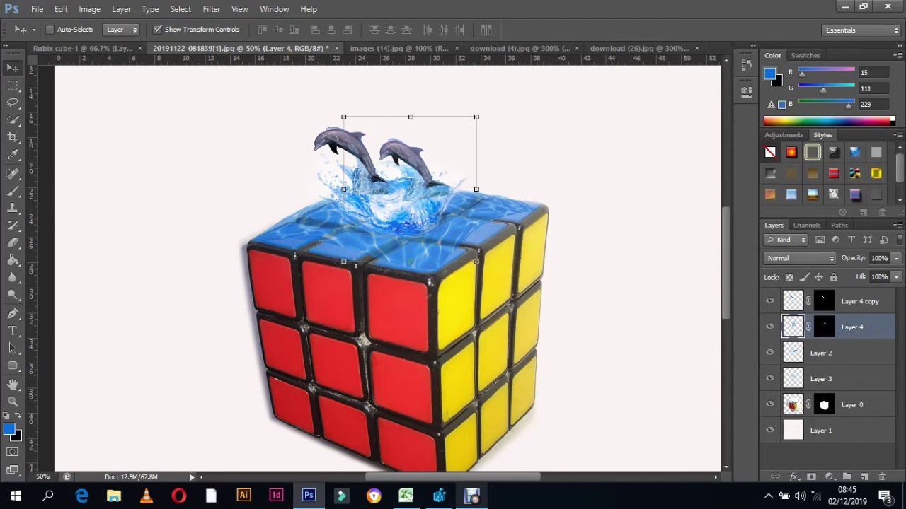
# - Move the left dolphin closer over the splash and apply the same Hue/Saturation tint
pyautogui.moveTo(352, 164); pyautogui.dragTo(362, 153)
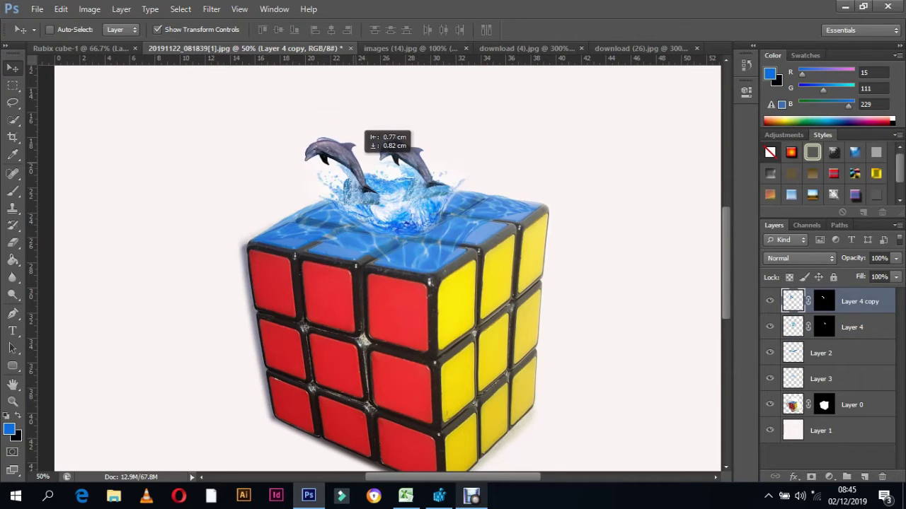
pyautogui.moveTo(362, 153); pyautogui.dragTo(349, 161)
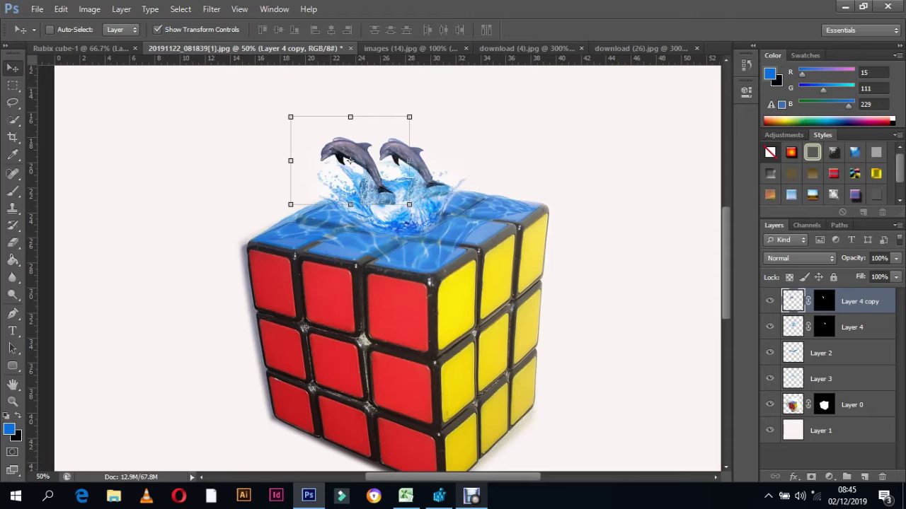
pyautogui.hotkey('ctrl', 'u')
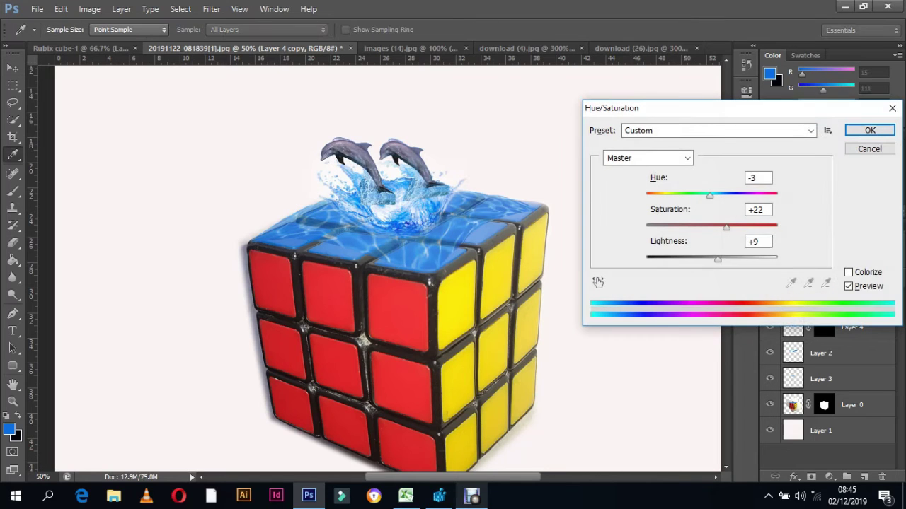
pyautogui.press('Return')
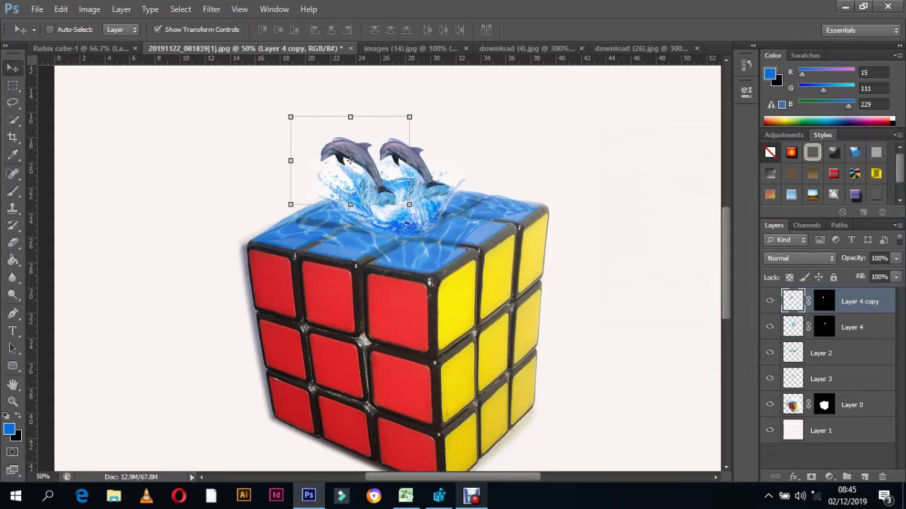
# - Move both dolphin layers, Layer 4 copy and Layer 4, below splash Layer 3
pyautogui.click(770, 352)
pyautogui.click(770, 327)
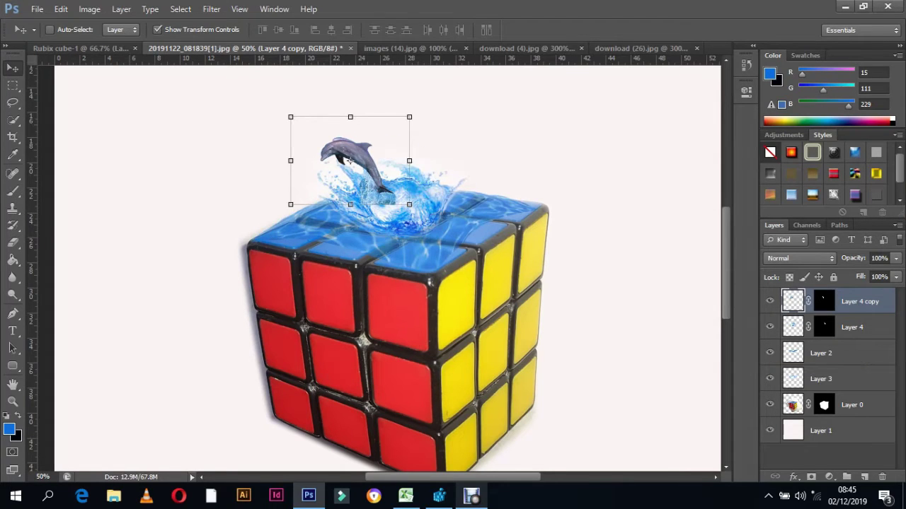
pyautogui.click(770, 378)
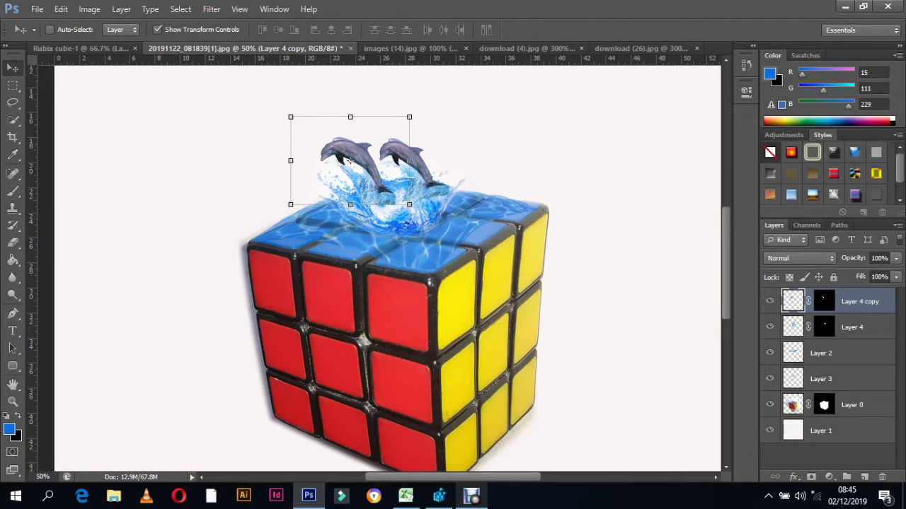
pyautogui.moveTo(849, 302); pyautogui.dragTo(849, 390)
pyautogui.keyDown('ctrl'); pyautogui.click(433, 318); pyautogui.keyUp('ctrl')
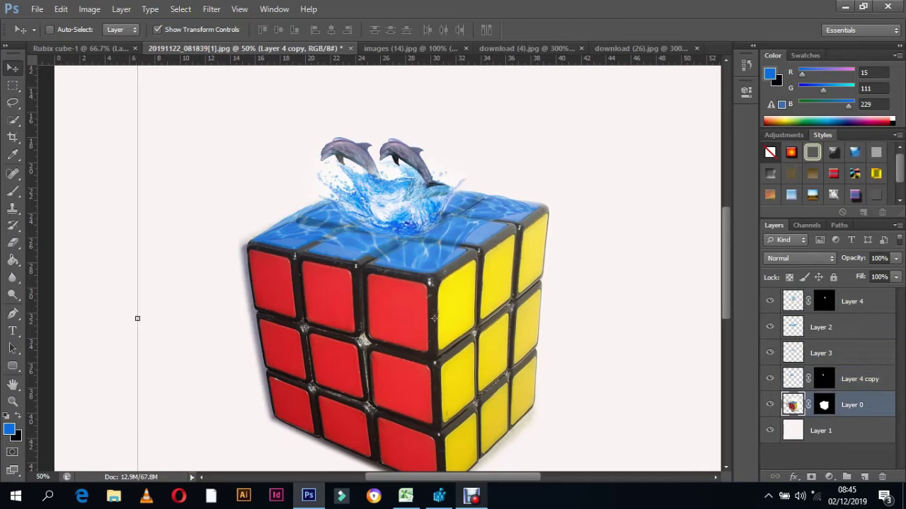
pyautogui.keyDown('ctrl'); pyautogui.click(410, 262); pyautogui.keyUp('ctrl')
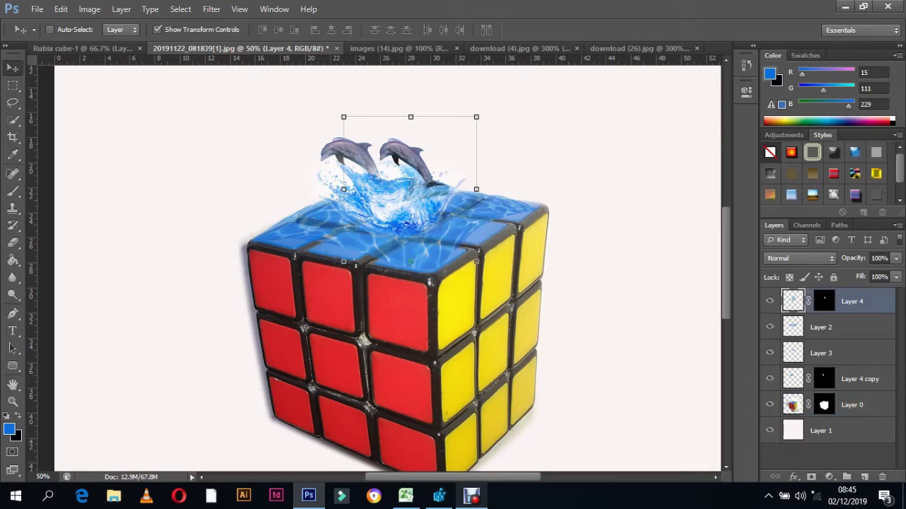
pyautogui.moveTo(849, 301); pyautogui.dragTo(849, 366)
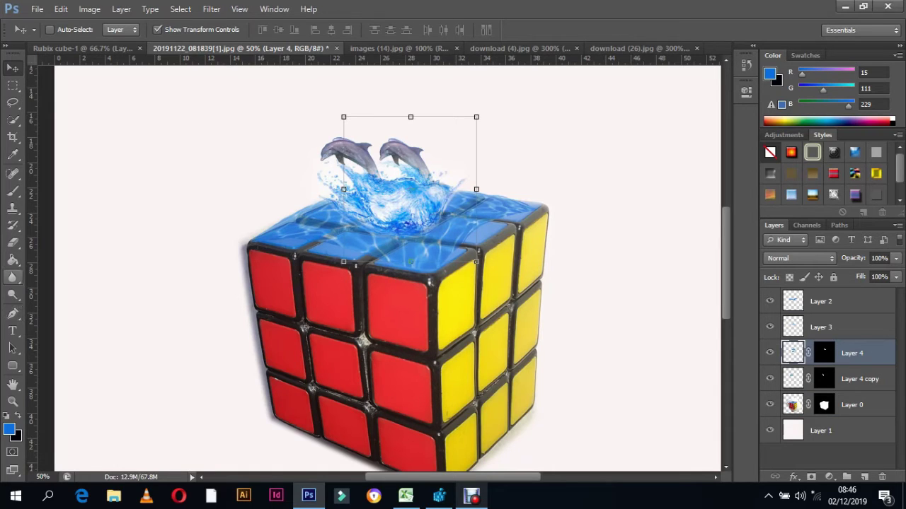
pyautogui.click(13, 295)
# - Zoom to 100% on the splash and move the right dolphin up and left
pyautogui.click(13, 401)
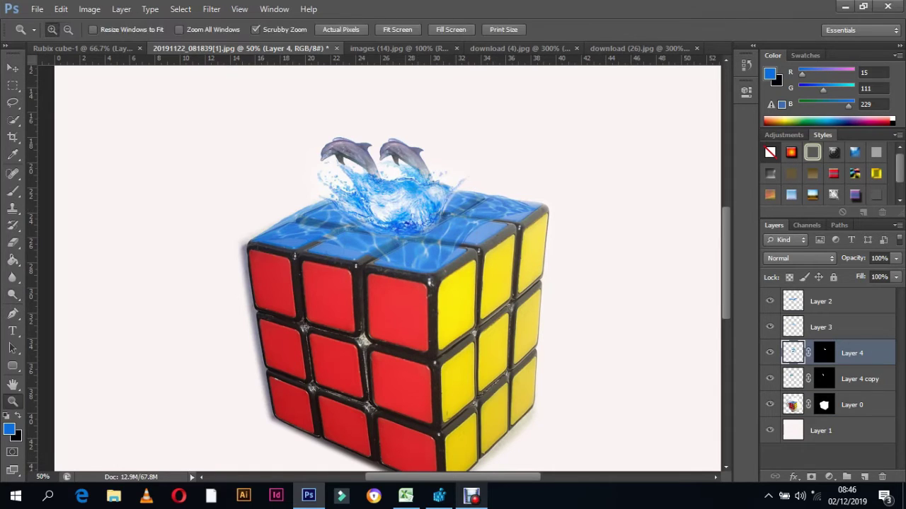
pyautogui.moveTo(404, 166); pyautogui.dragTo(460, 166)
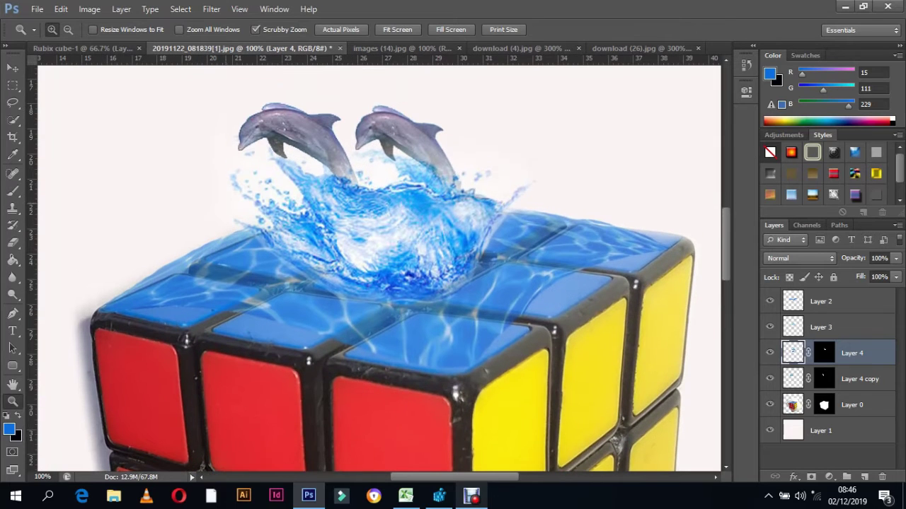
pyautogui.click(13, 242)
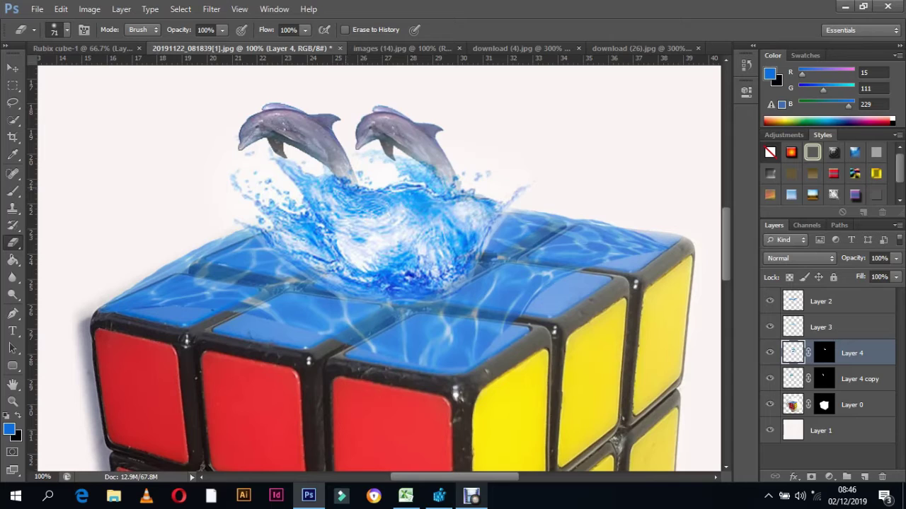
pyautogui.moveTo(446, 180); pyautogui.dragTo(464, 197)
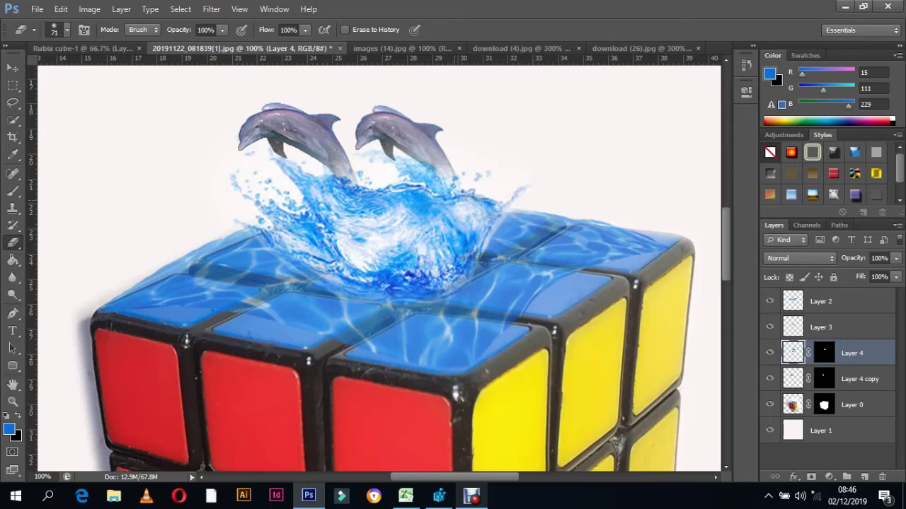
pyautogui.hotkey('ctrl', 'z')
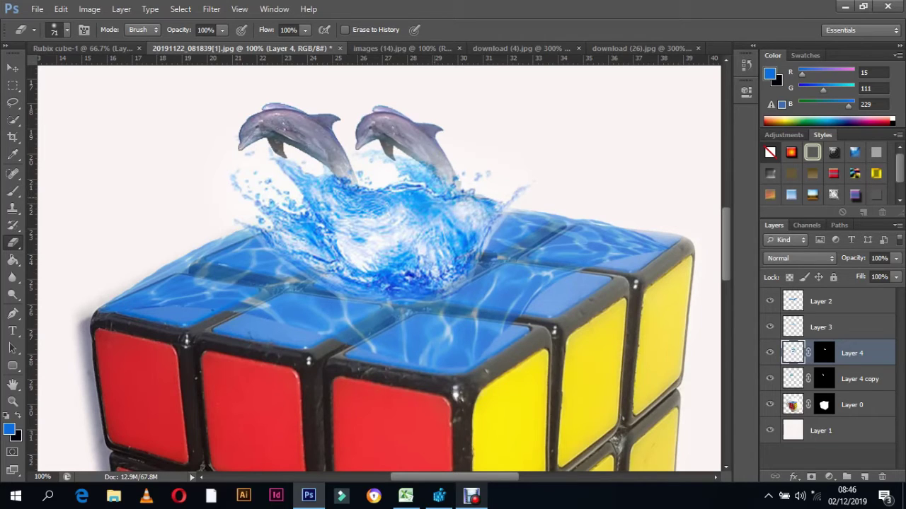
pyautogui.press('v')
pyautogui.click(439, 122)
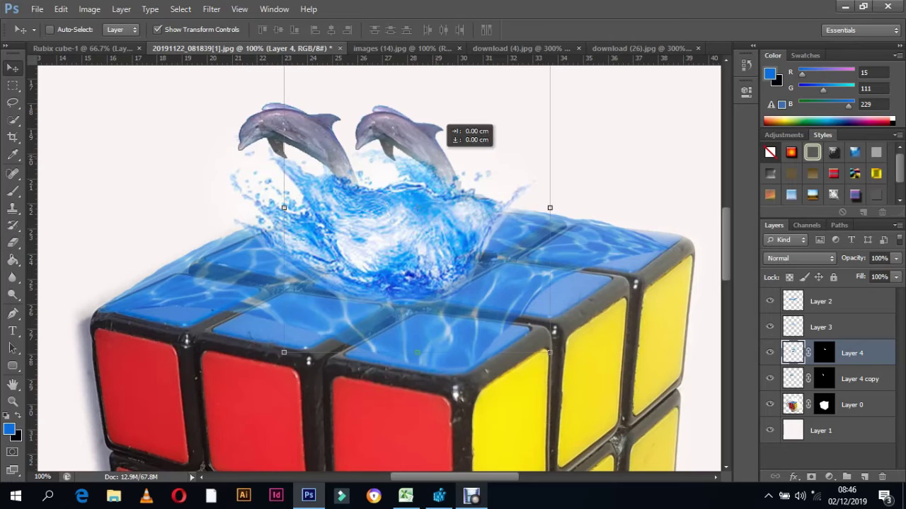
pyautogui.moveTo(440, 122); pyautogui.dragTo(430, 116)
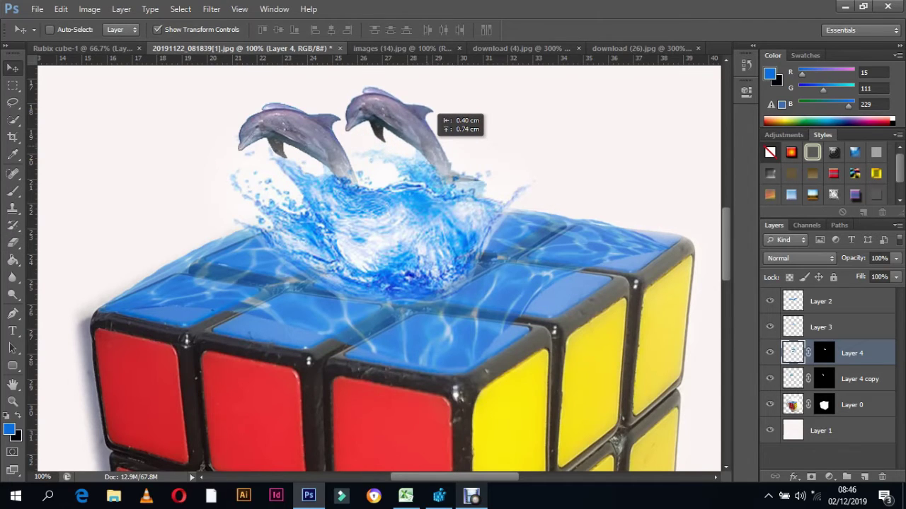
pyautogui.moveTo(431, 117); pyautogui.dragTo(430, 117)
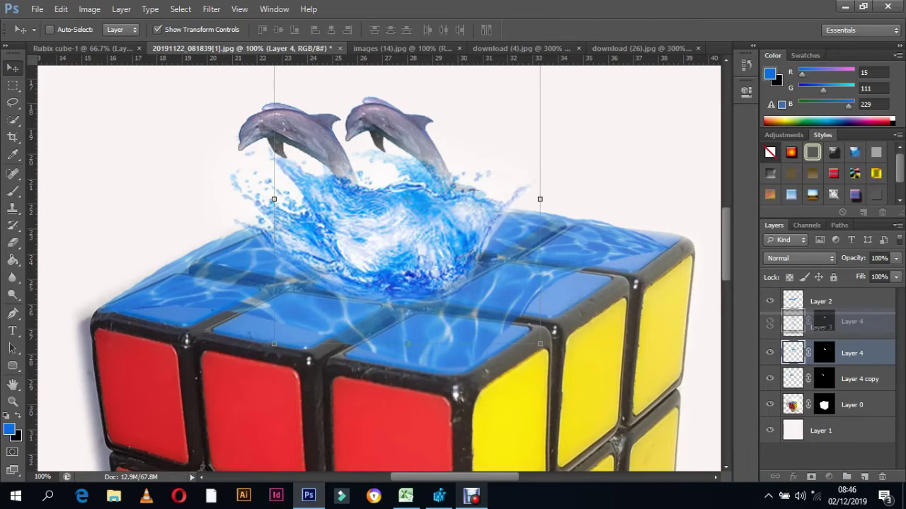
# - Put Layer 4 above Layer 3 and erase the dark splash under the dolphin's tail
pyautogui.moveTo(821, 352); pyautogui.dragTo(822, 306)
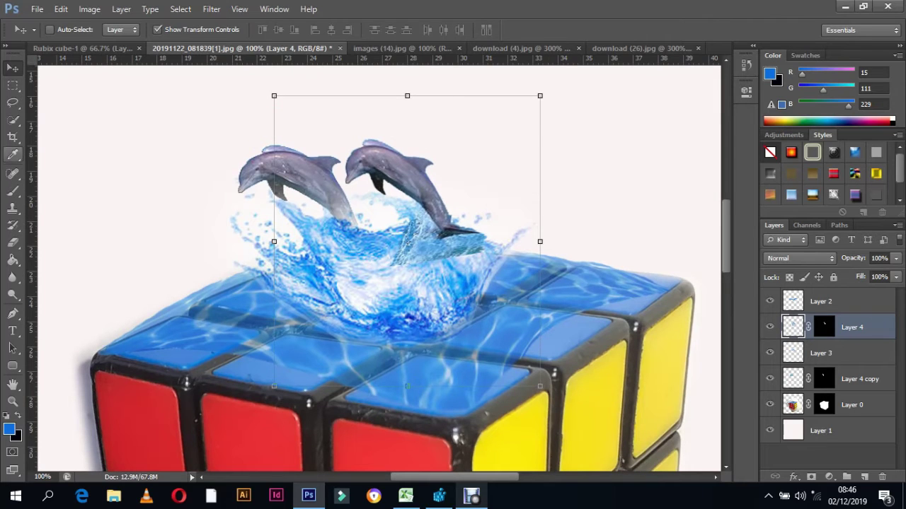
pyautogui.click(12, 242)
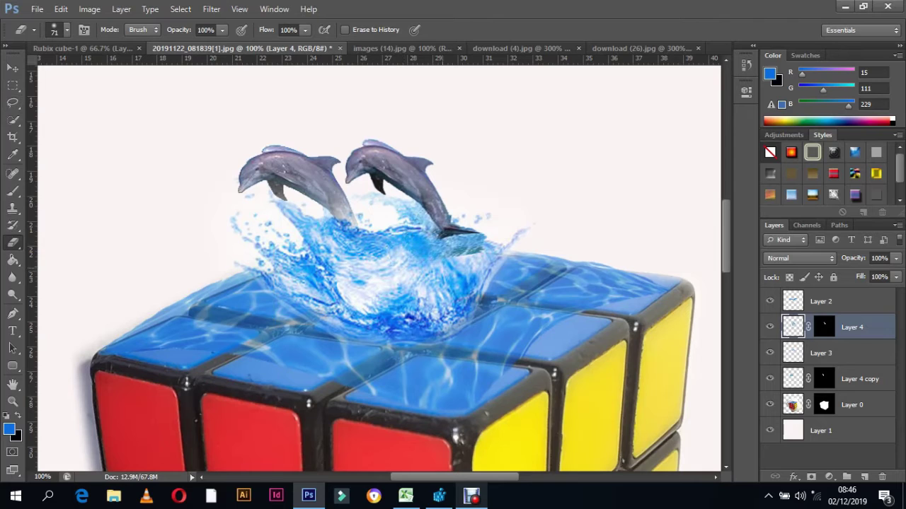
pyautogui.moveTo(445, 249); pyautogui.dragTo(472, 242)
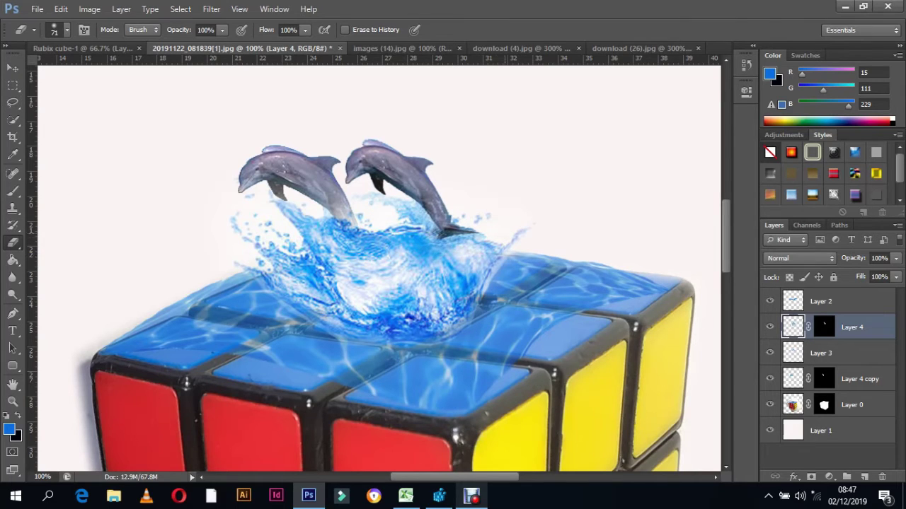
# - Scale the right dolphin to about 97%, rotate it about 3°, commit, and zoom out
pyautogui.press('v')
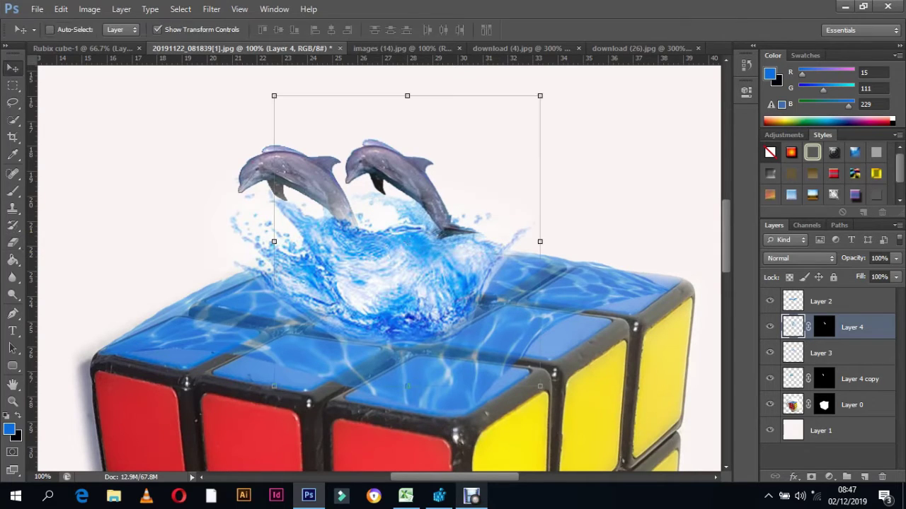
pyautogui.moveTo(540, 95); pyautogui.dragTo(539, 104)
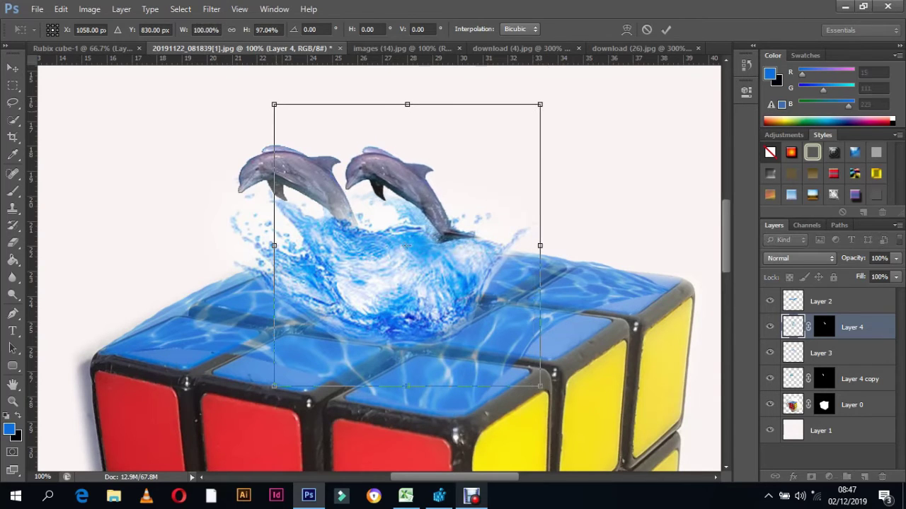
pyautogui.moveTo(271, 96); pyautogui.dragTo(277, 90)
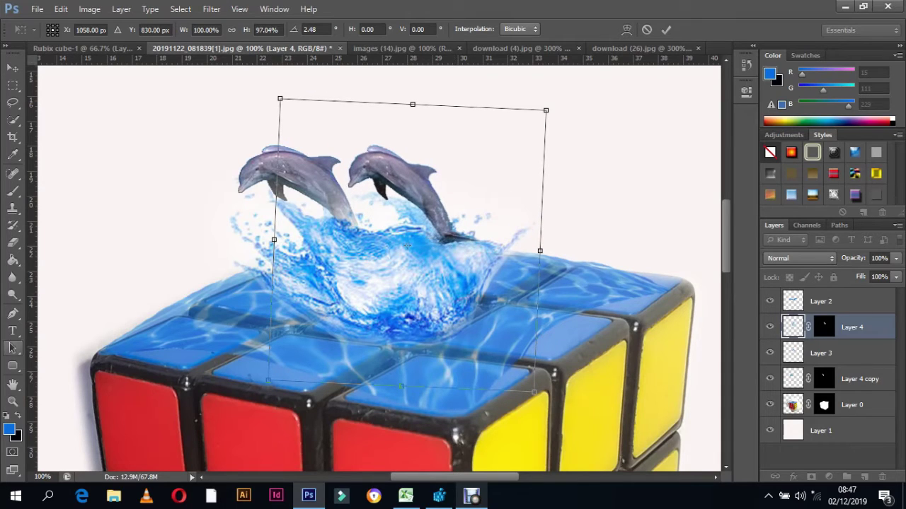
pyautogui.press('z')
pyautogui.press('Return')
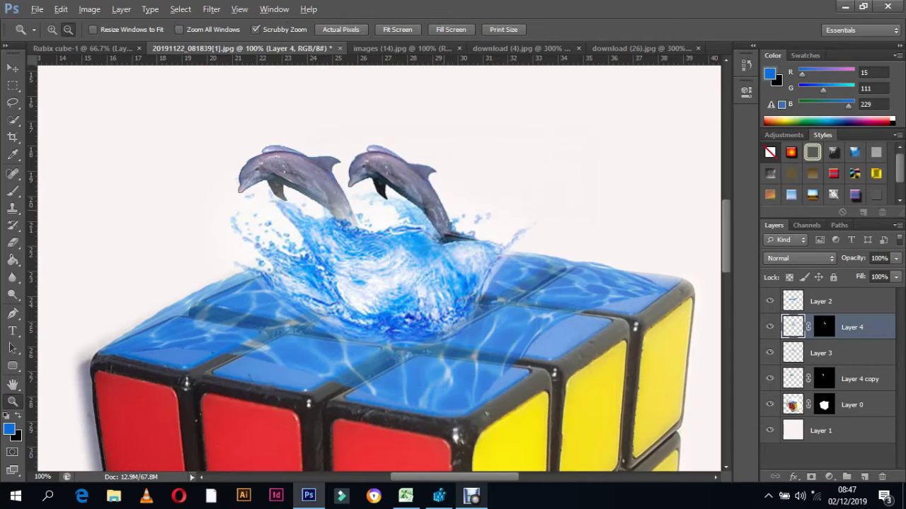
pyautogui.hotkey('ctrl', '-')
pyautogui.hotkey('ctrl', '-')
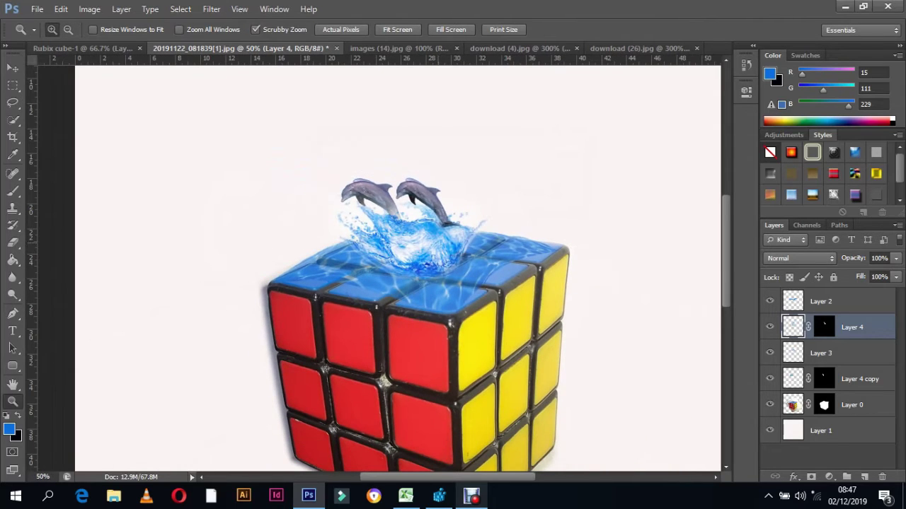
pyautogui.hotkey('ctrl', '-')
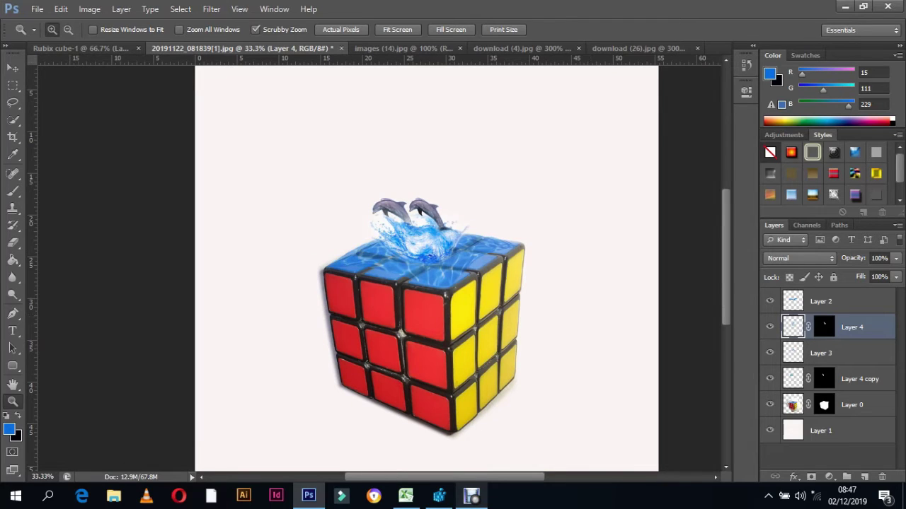
pyautogui.scroll(-2, 424, 283)
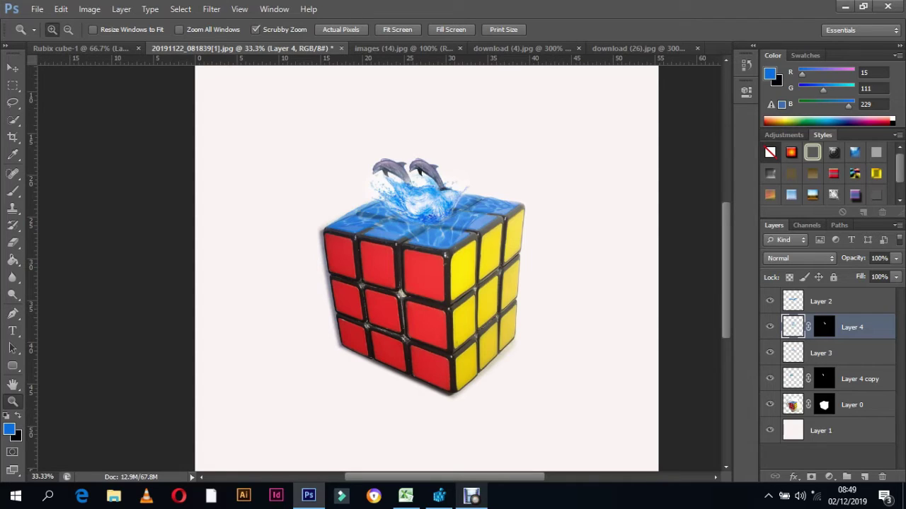
pyautogui.click(849, 406)
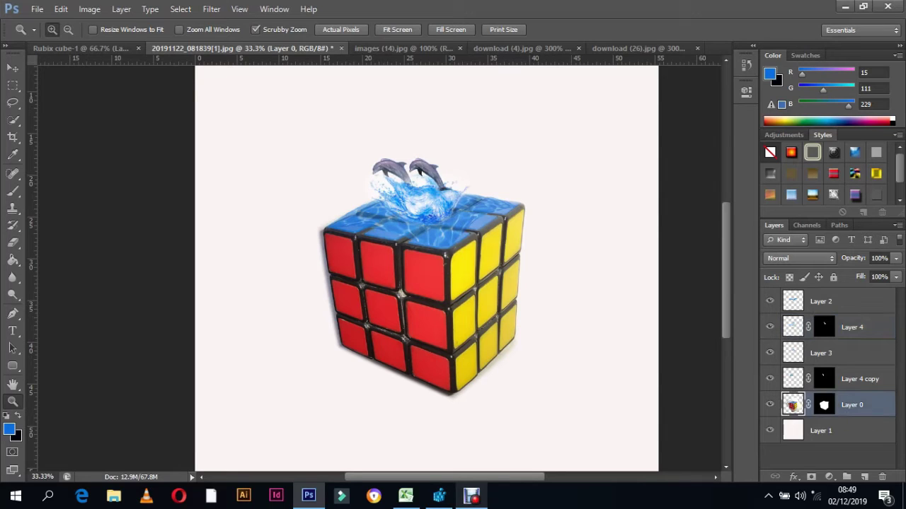
pyautogui.click(770, 378)
pyautogui.click(769, 379)
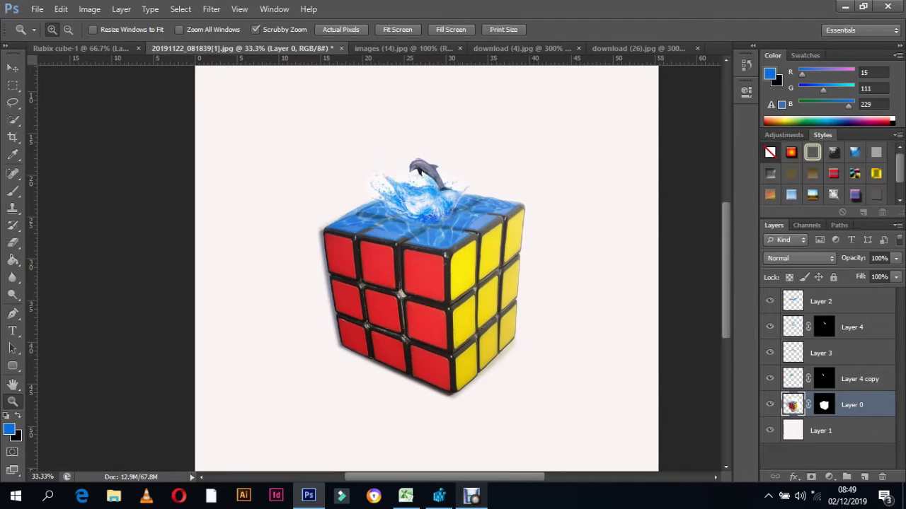
pyautogui.click(770, 352)
pyautogui.click(770, 327)
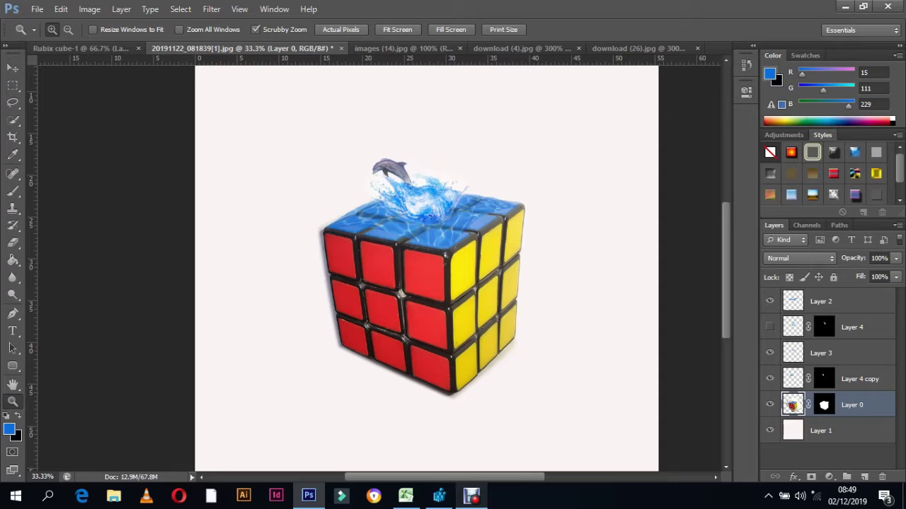
pyautogui.click(770, 327)
pyautogui.click(770, 301)
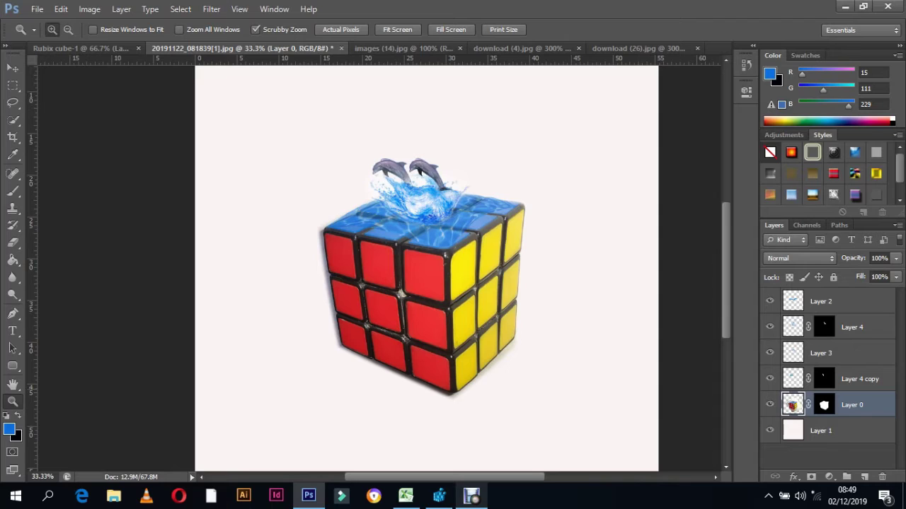
pyautogui.press('v')
pyautogui.click(860, 378)
pyautogui.click(770, 379)
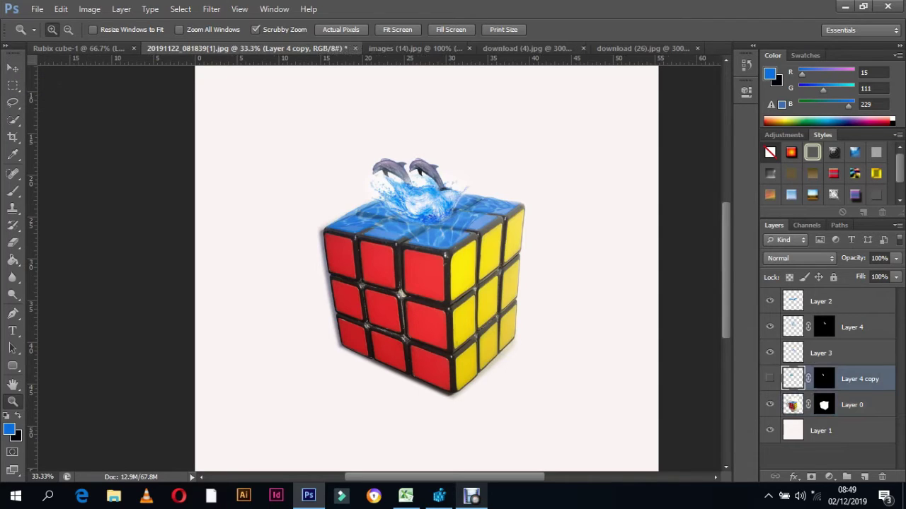
pyautogui.hotkey('alt', ']')
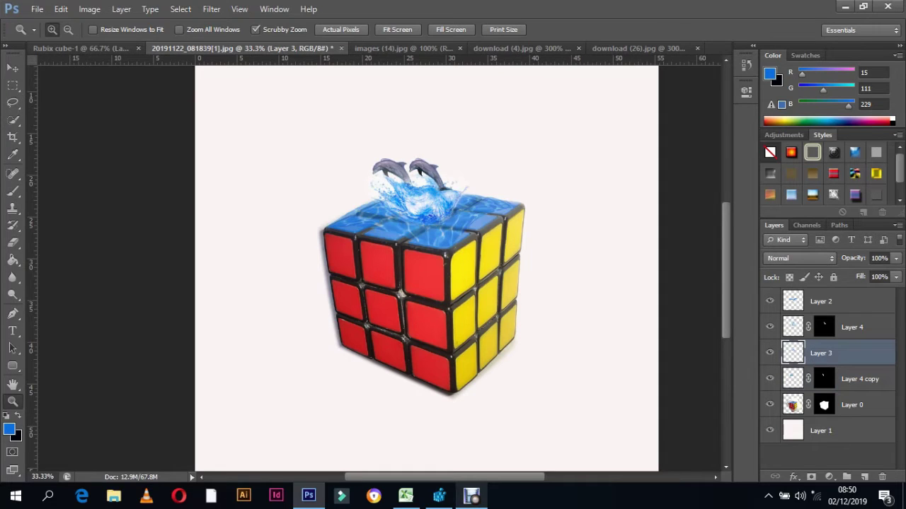
pyautogui.click(821, 307)
pyautogui.press('e')
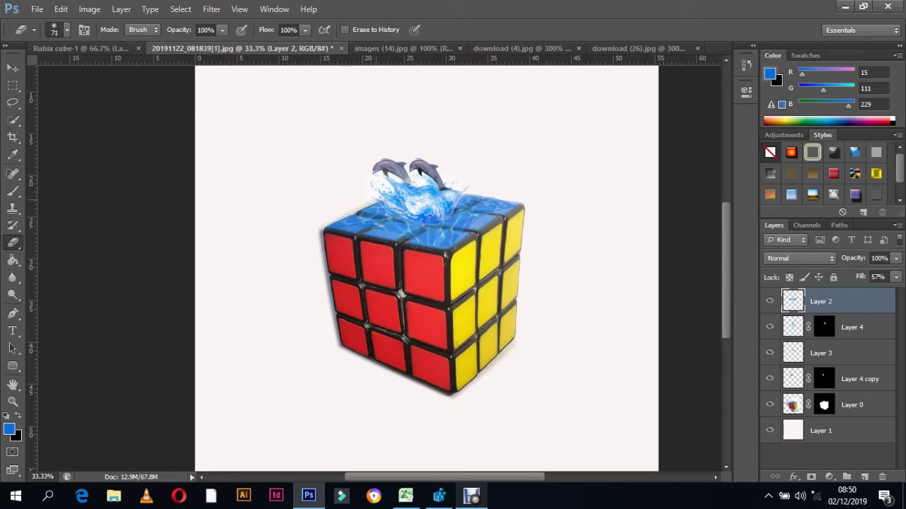
# - Warp water Layer 2, pulling its right edge and corner outward to fit the cube
pyautogui.press('v')
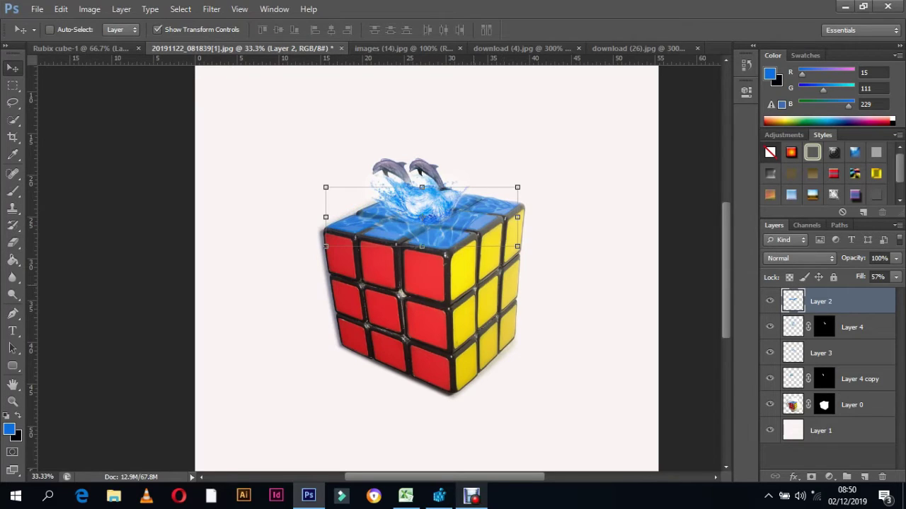
pyautogui.hotkey('ctrl', 't')
pyautogui.rightClick(419, 243)
pyautogui.click(446, 346)
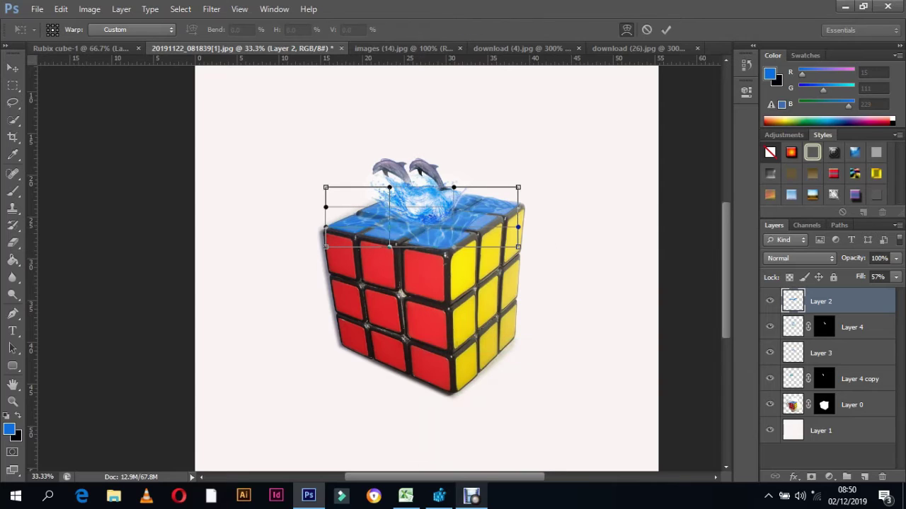
pyautogui.moveTo(521, 235); pyautogui.dragTo(537, 231)
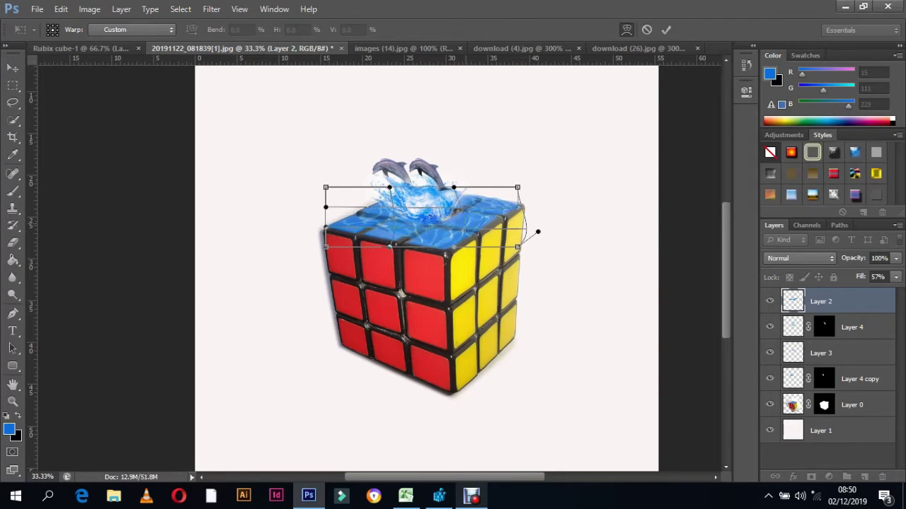
pyautogui.moveTo(524, 207)
pyautogui.mouseDown()
pyautogui.moveTo(537, 231)
pyautogui.moveTo(520, 201)
pyautogui.mouseUp()
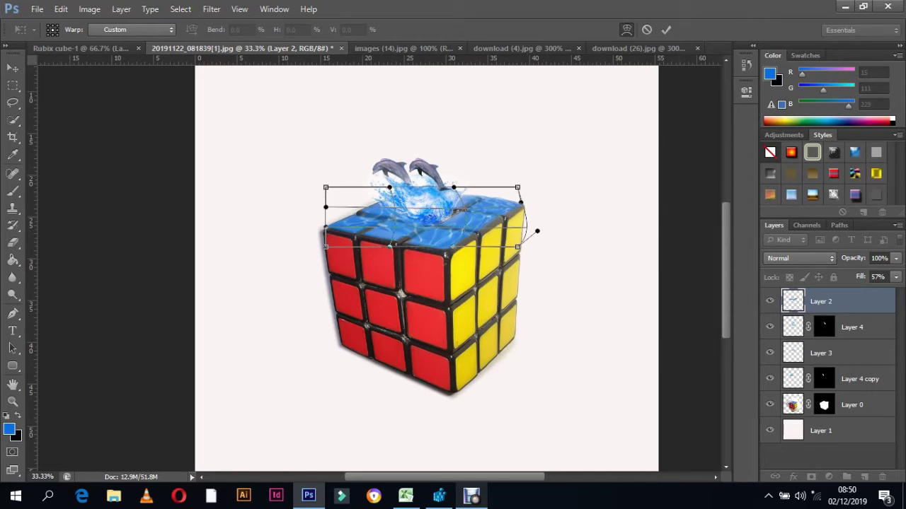
pyautogui.click(666, 30)
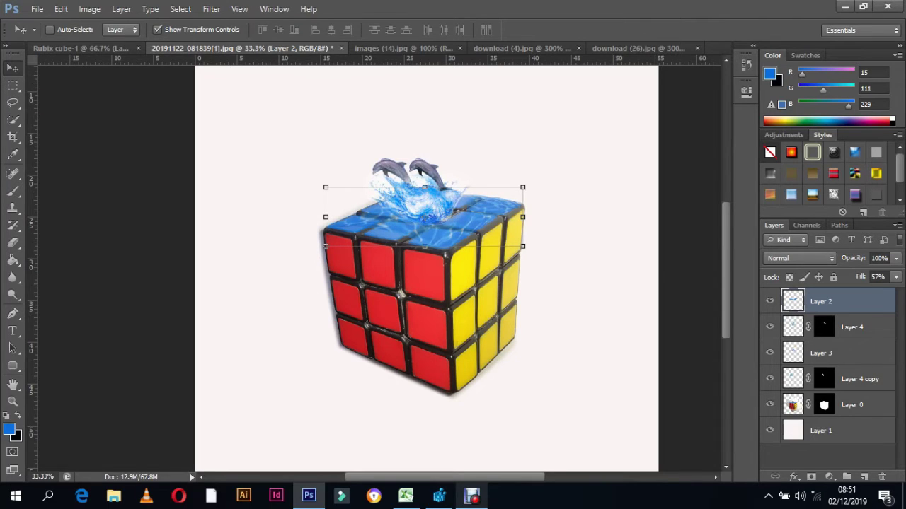
pyautogui.rightClick(849, 301)
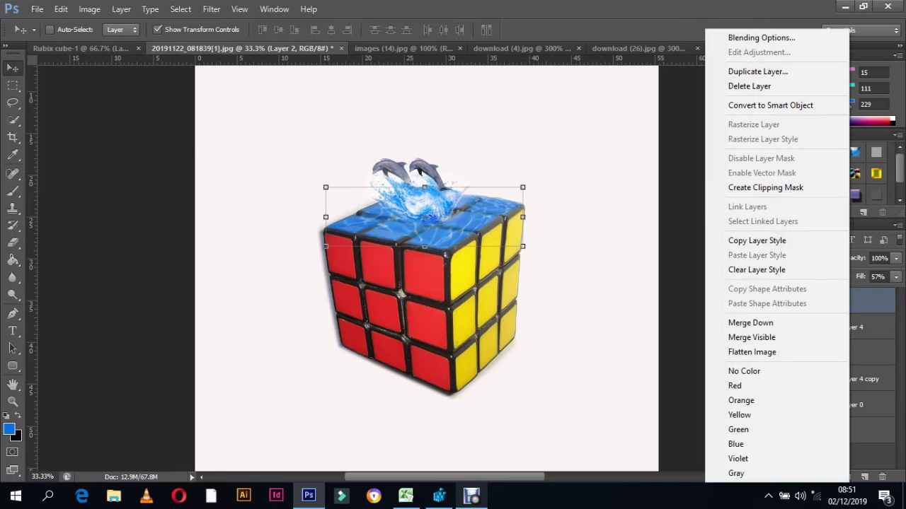
pyautogui.press('Escape')
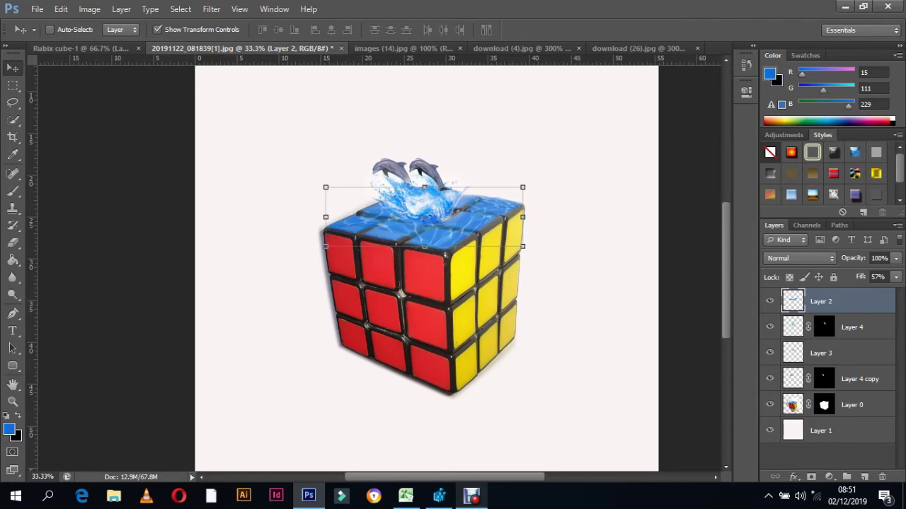
# - Confirm a Hue/Saturation pass and re-commit the warp of the water texture on Layer 2
pyautogui.hotkey('ctrl', 'u')
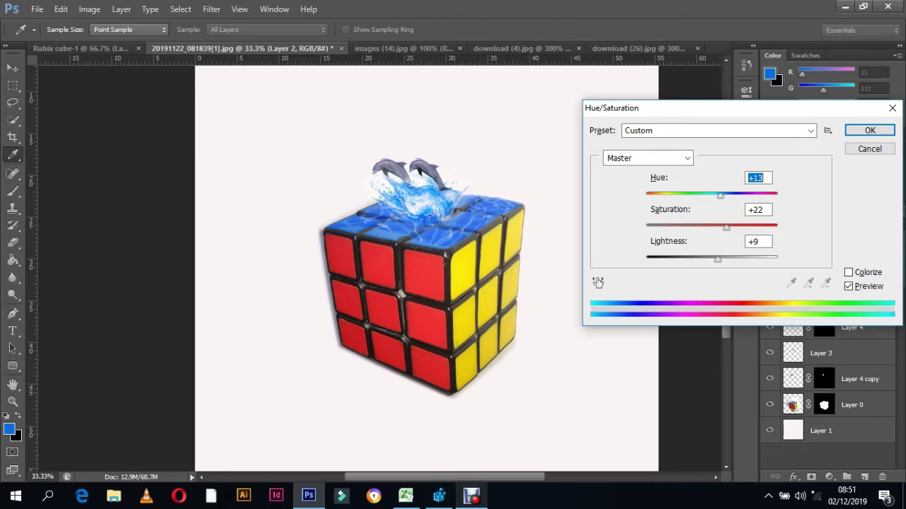
pyautogui.click(869, 130)
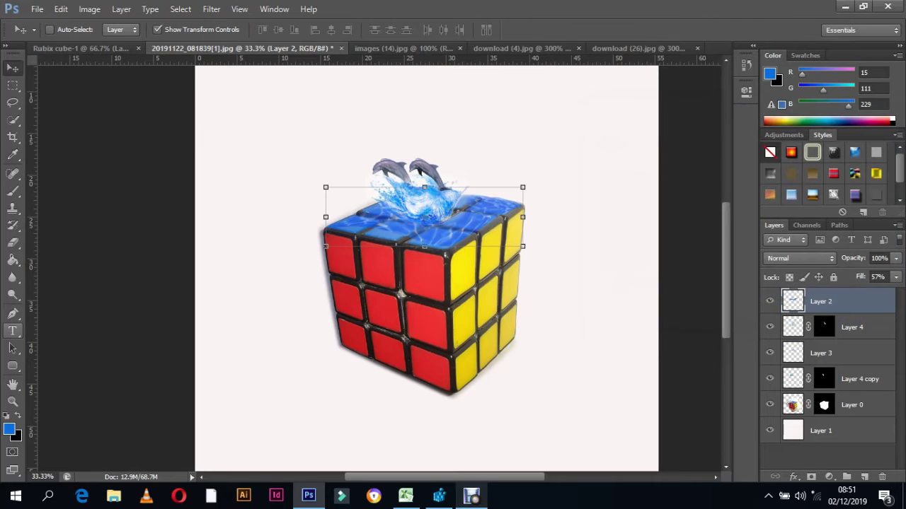
pyautogui.click(12, 313)
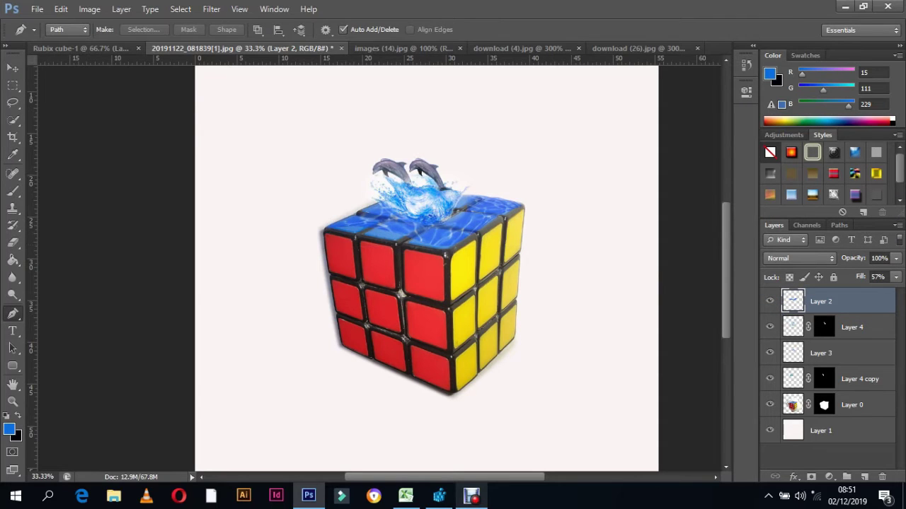
pyautogui.click(12, 68)
pyautogui.rightClick(443, 237)
pyautogui.click(460, 366)
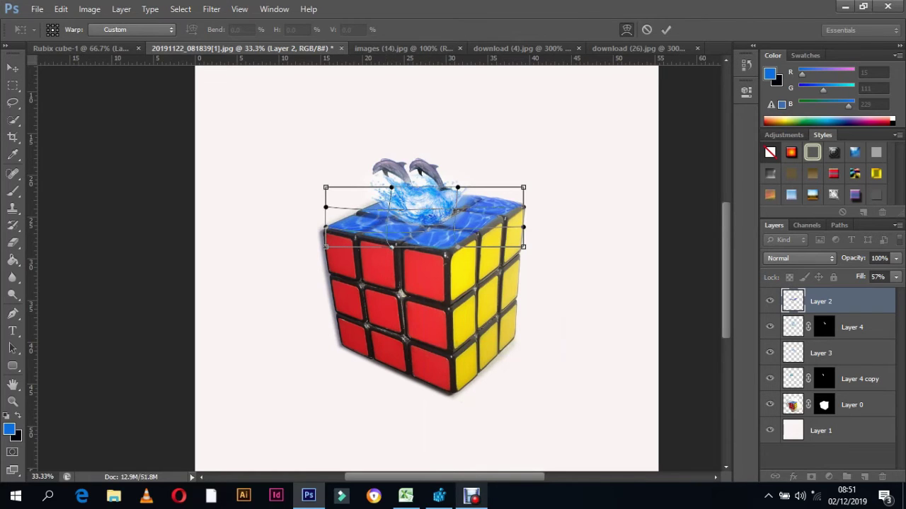
pyautogui.click(666, 30)
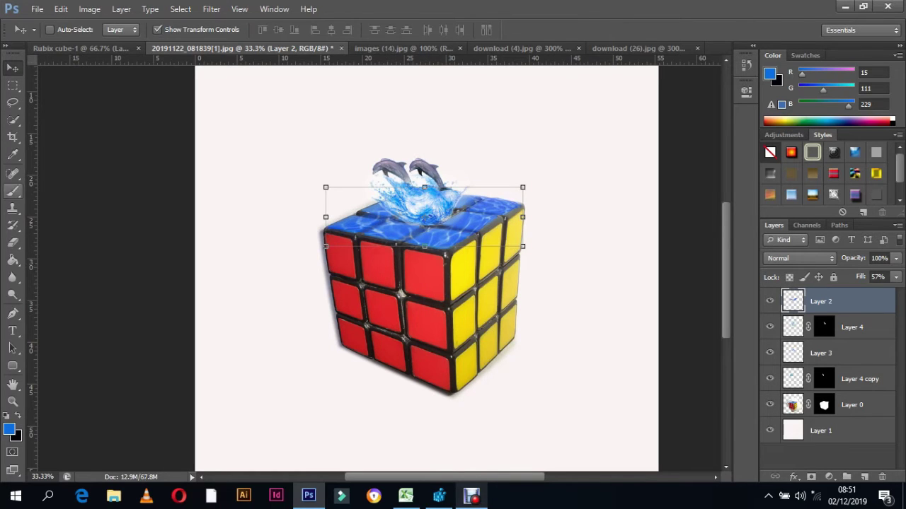
# - Draw a Pen path over part of the cube's top face and turn it into a selection
pyautogui.click(13, 314)
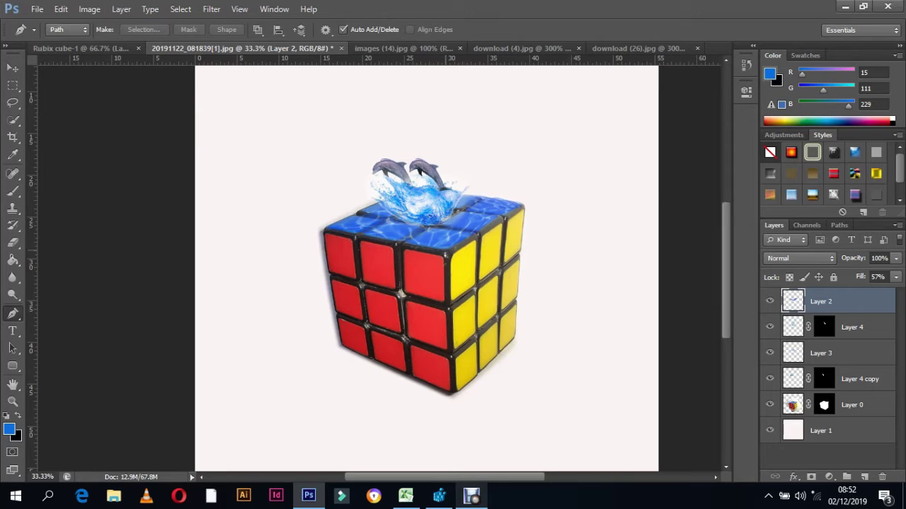
pyautogui.click(445, 251)
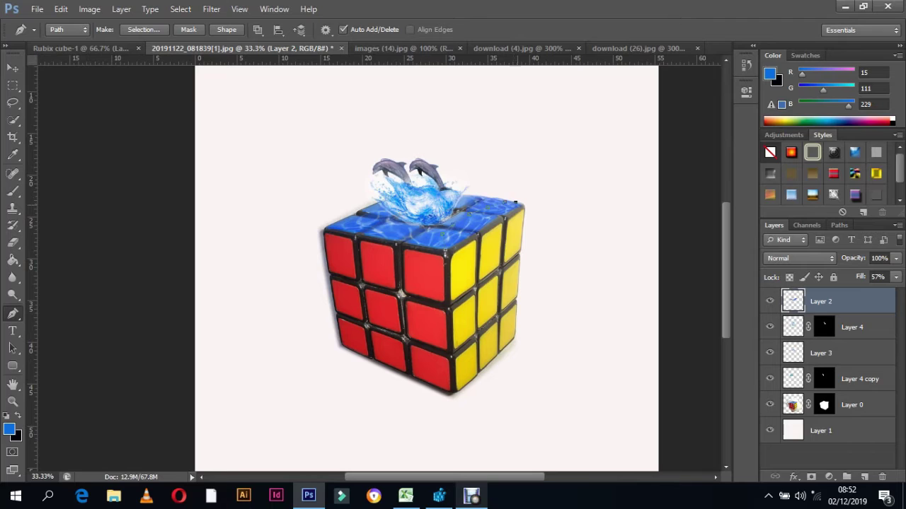
pyautogui.rightClick(458, 211)
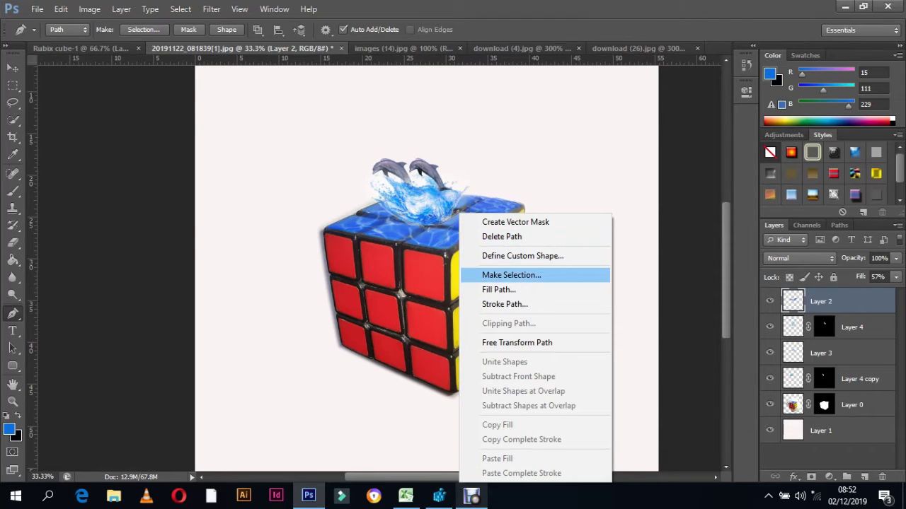
pyautogui.click(510, 275)
pyautogui.click(521, 140)
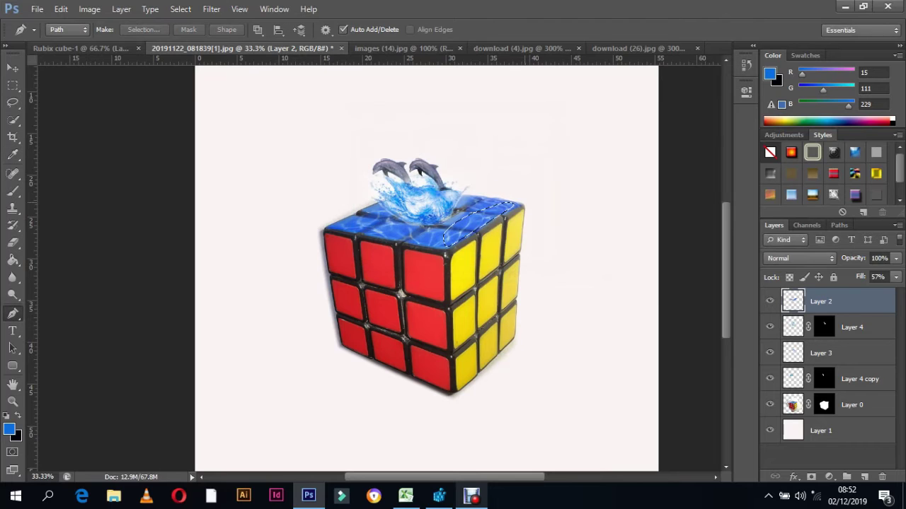
# - Darken the selection with Hue +14, Saturation +22, Lightness -20, then deselect
pyautogui.hotkey('ctrl', 'u')
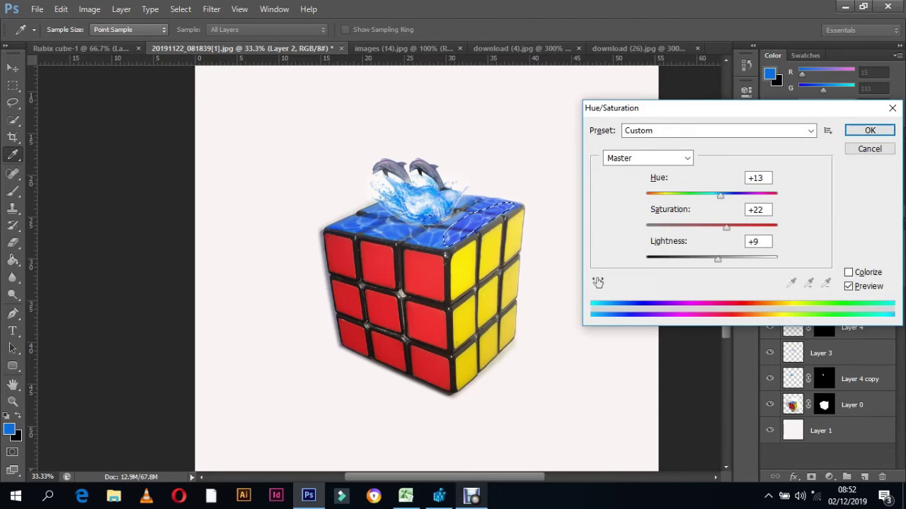
pyautogui.press('Down')
pyautogui.press('Down')
pyautogui.press('Down')
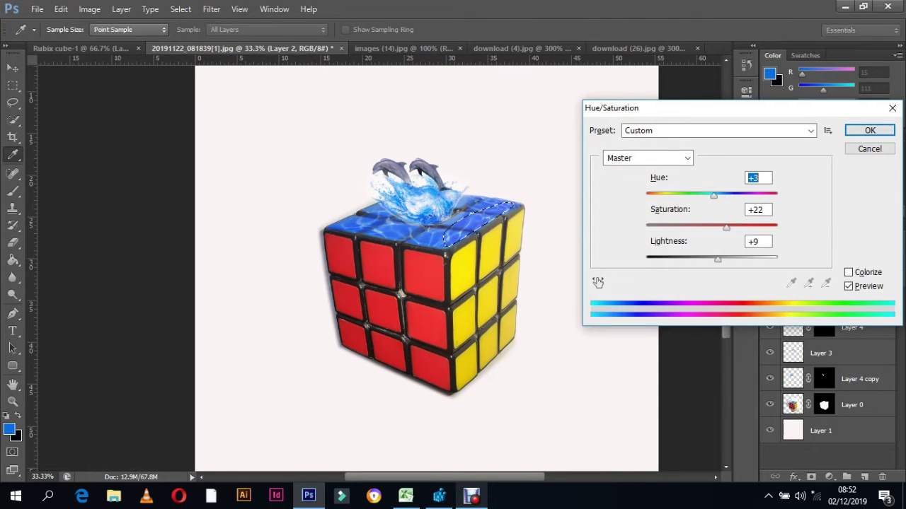
pyautogui.press('Up')
pyautogui.press('Up')
pyautogui.press('Up')
pyautogui.press('Up')
pyautogui.press('Up')
pyautogui.press('Up')
pyautogui.press('Tab')
pyautogui.press('Tab')
pyautogui.press('Down')
pyautogui.press('Down')
pyautogui.press('Down')
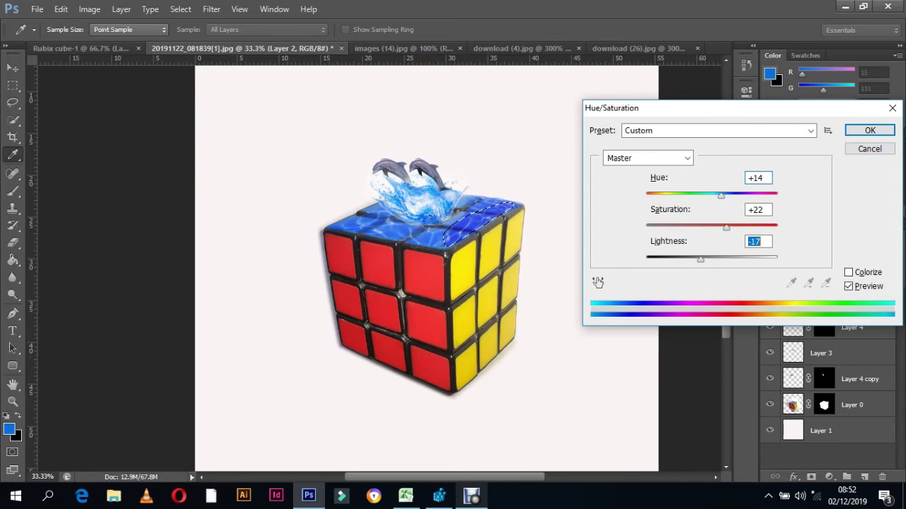
pyautogui.press('Down')
pyautogui.press('Return')
pyautogui.press('p')
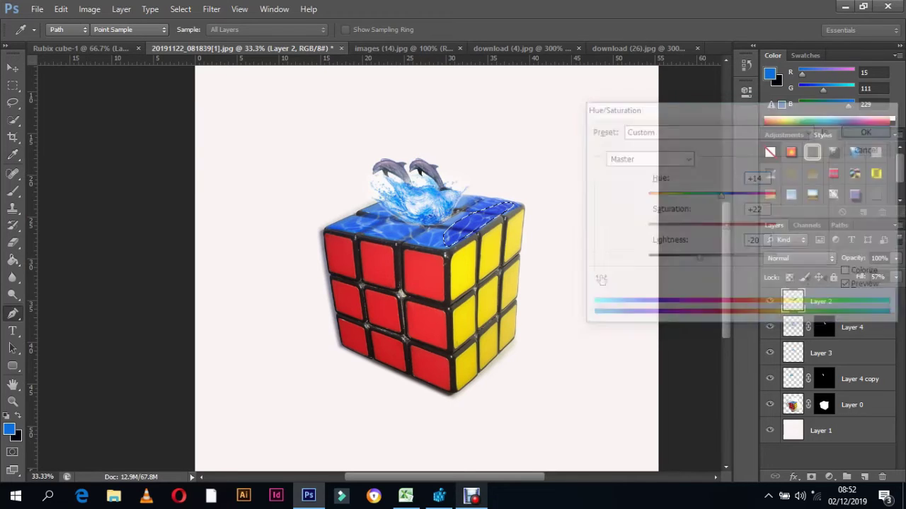
pyautogui.hotkey('ctrl', 'd')
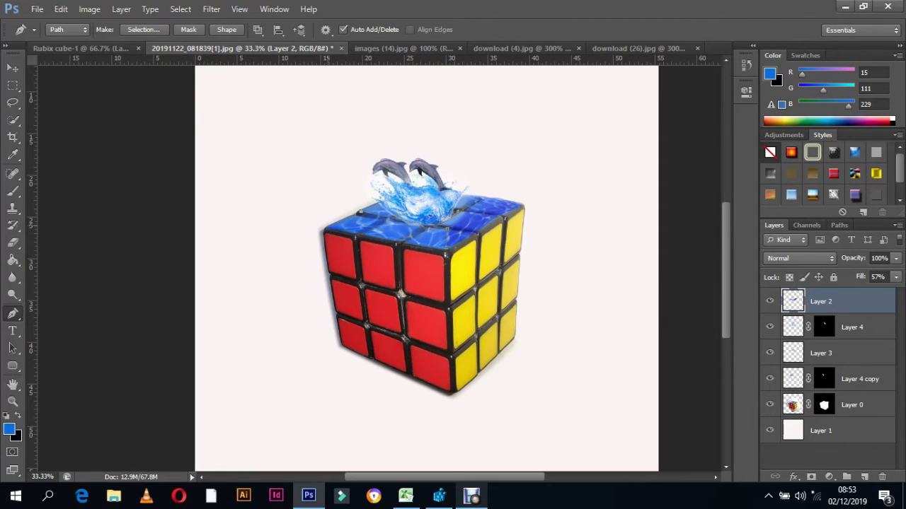
# - Make the top-strip path a 12 px feathered selection and apply the same deeper-blue tint
pyautogui.rightClick(421, 213)
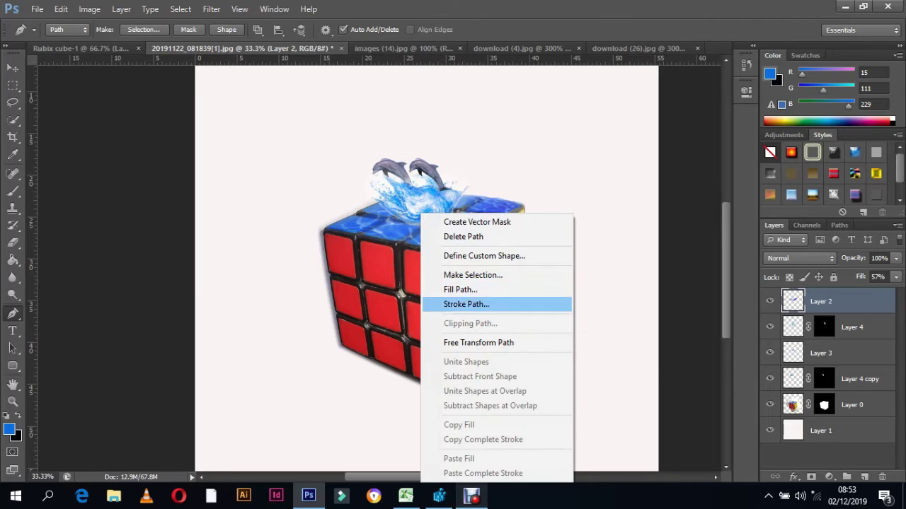
pyautogui.click(473, 275)
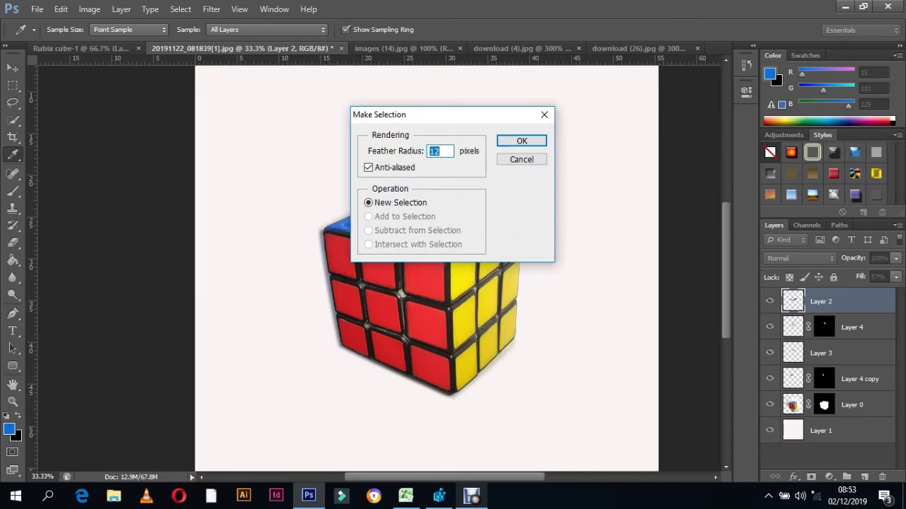
pyautogui.click(522, 140)
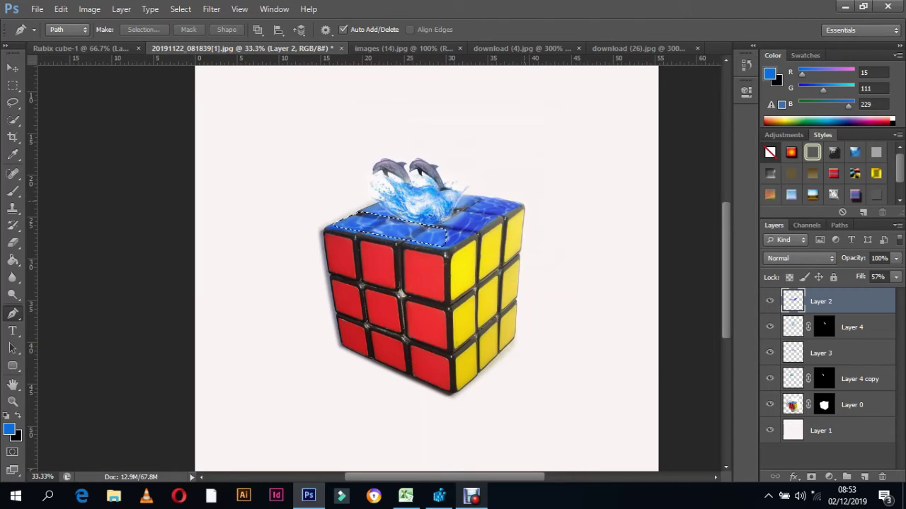
pyautogui.hotkey('ctrl', 'u')
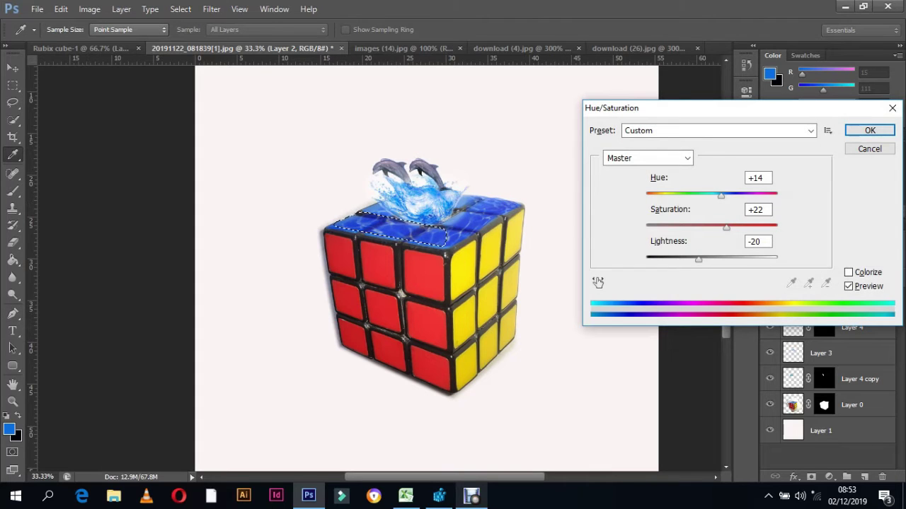
pyautogui.click(870, 130)
pyautogui.hotkey('ctrl', 'd')
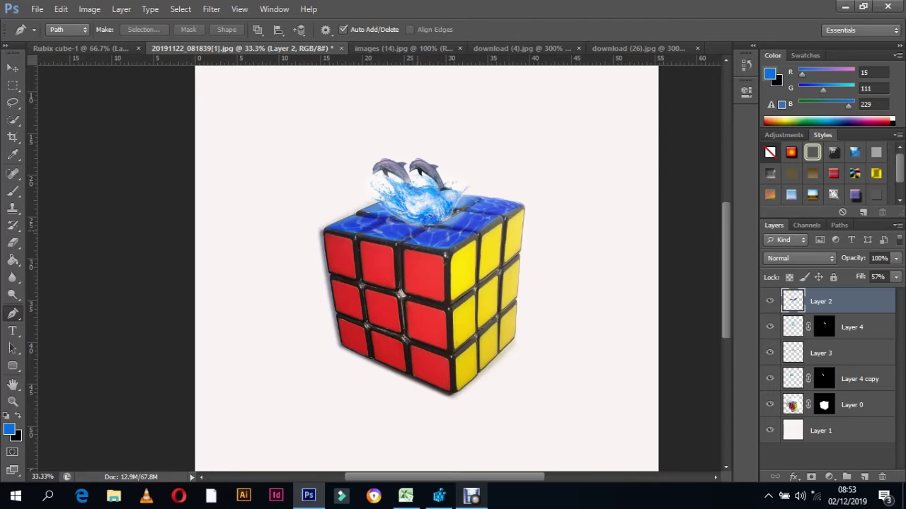
# - Outline the water around the splash, feather-select it, and apply the same deeper-blue tint
pyautogui.click(411, 221)
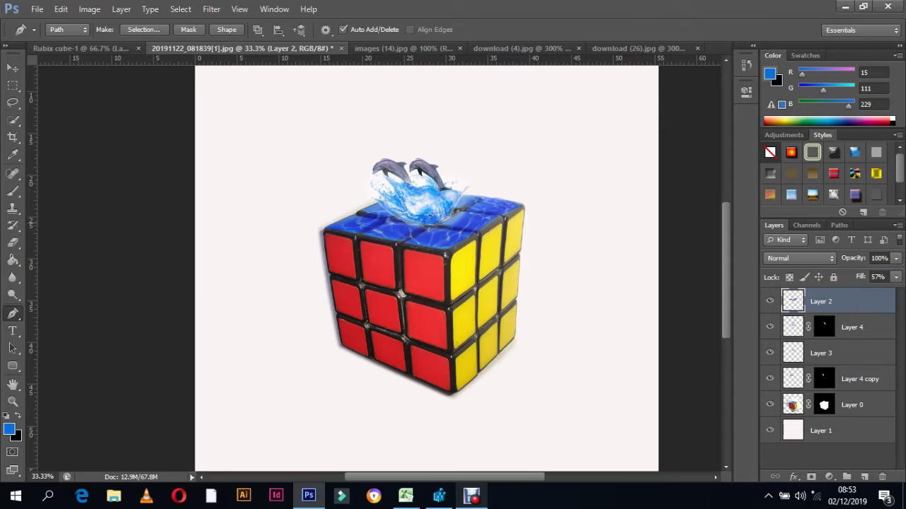
pyautogui.rightClick(430, 214)
pyautogui.click(467, 273)
pyautogui.press('Return')
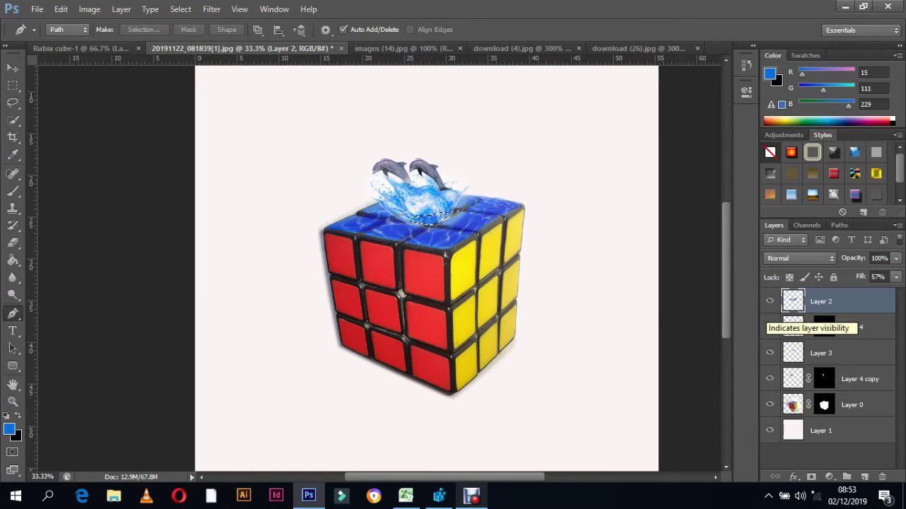
pyautogui.hotkey('ctrl', 'u')
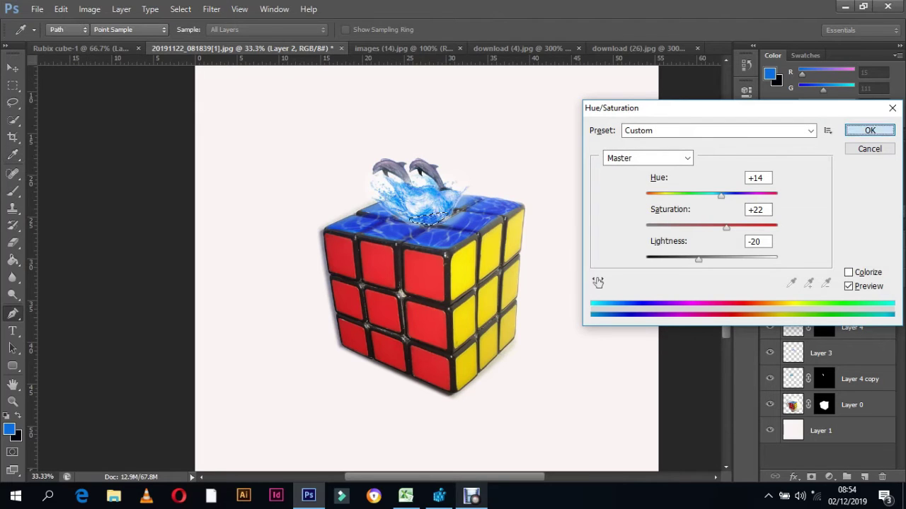
pyautogui.press('Return')
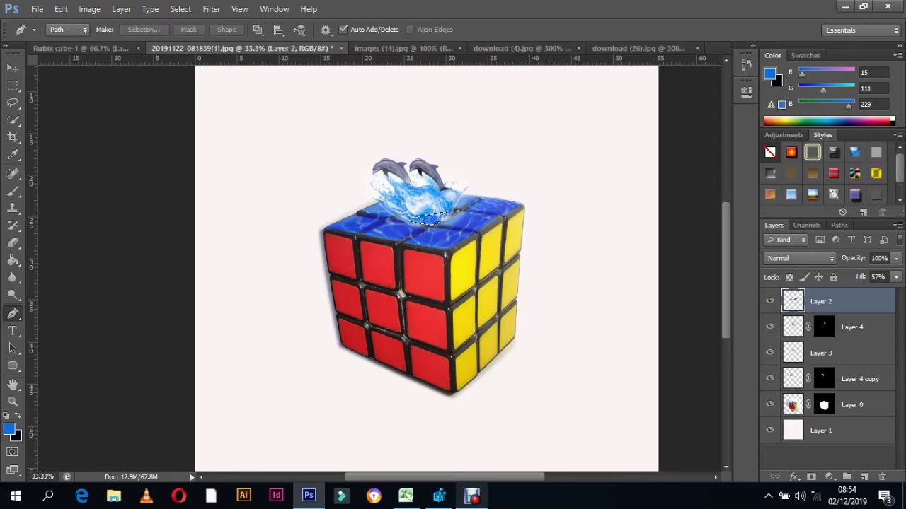
pyautogui.hotkey('ctrl', 'd')
pyautogui.press('e')
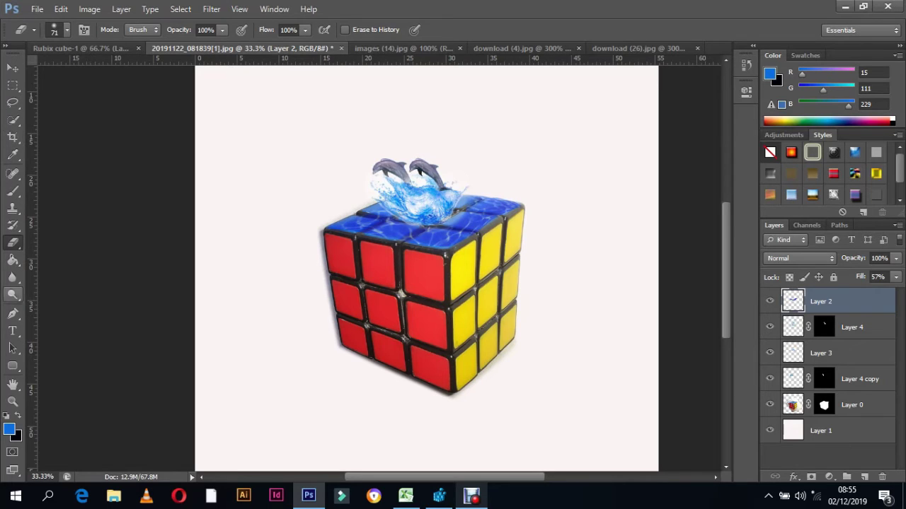
# - Zoom in on the cube to 66.67% and make Layer 2 active
pyautogui.click(12, 313)
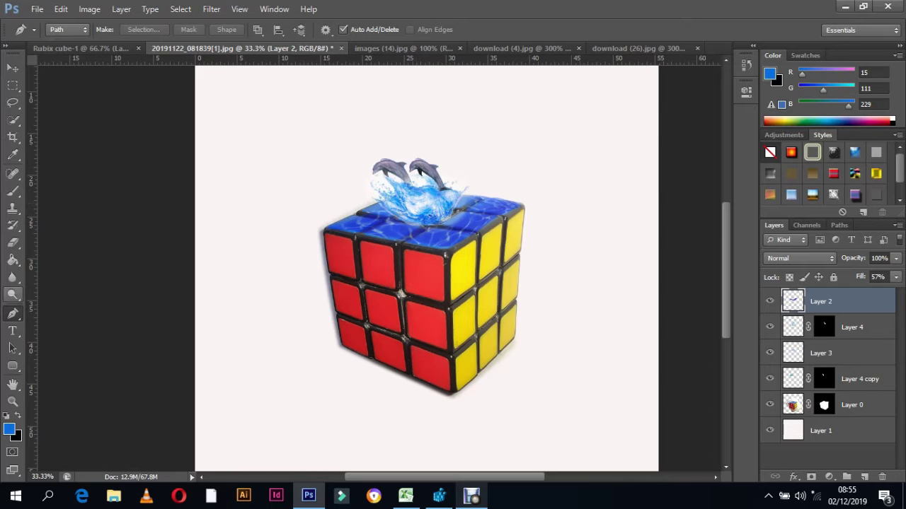
pyautogui.doubleClick(12, 401)
pyautogui.hotkey('ctrl', '+')
pyautogui.hotkey('ctrl', '+')
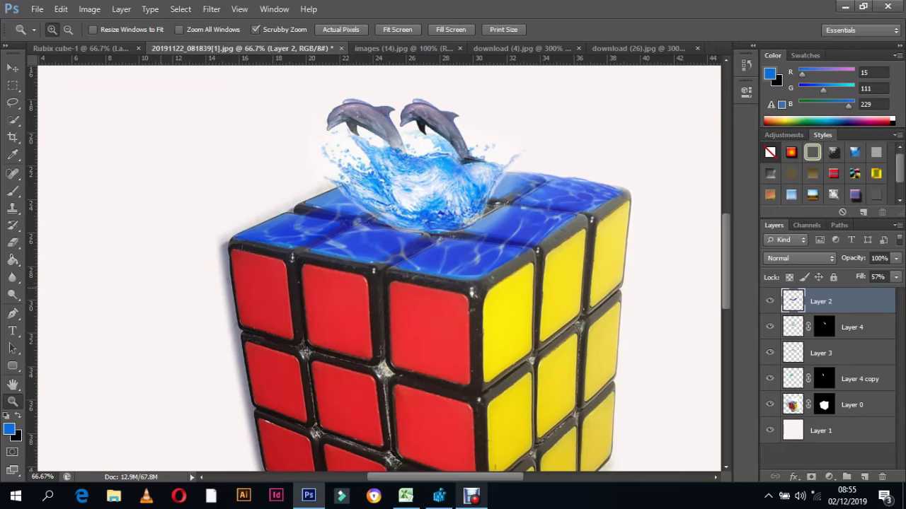
pyautogui.press('v')
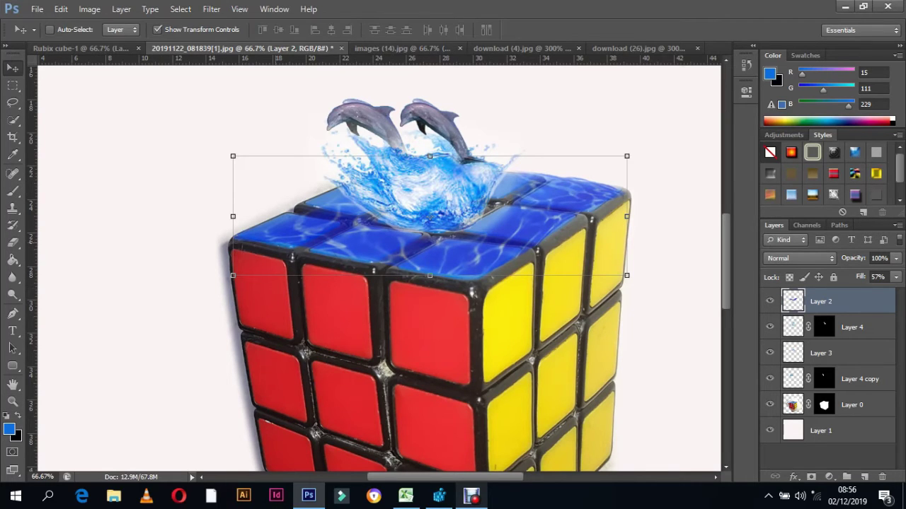
pyautogui.click(13, 313)
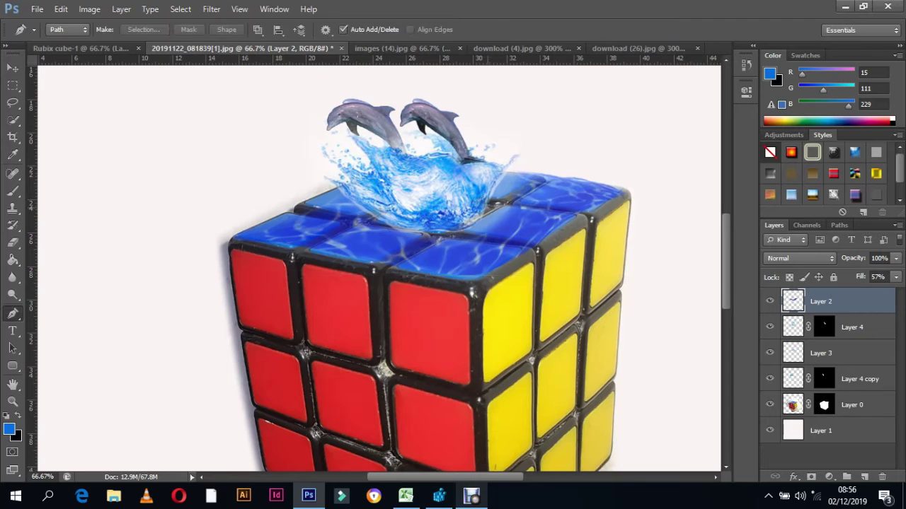
pyautogui.click(492, 68)
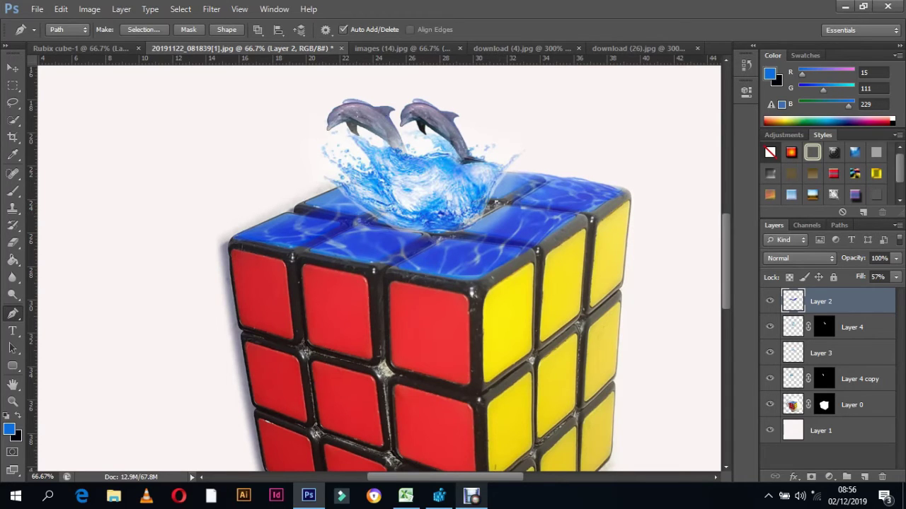
pyautogui.click(813, 352)
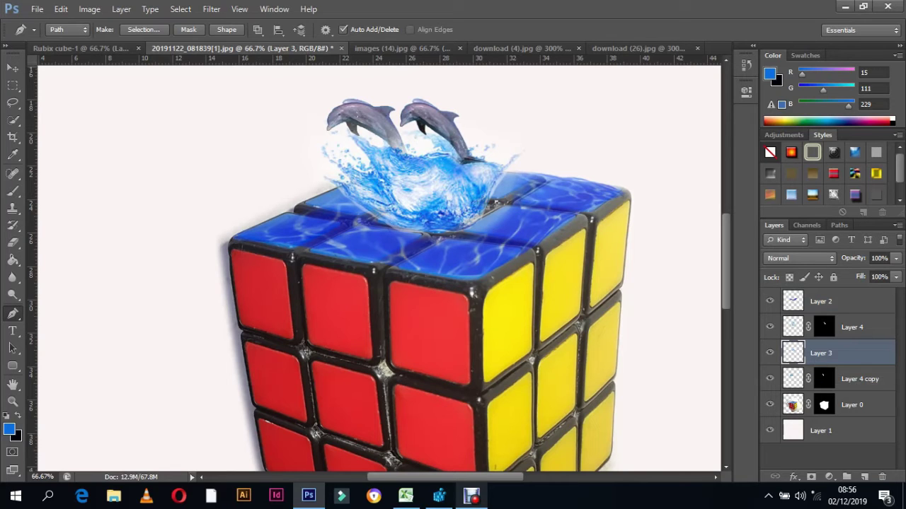
pyautogui.press('v')
pyautogui.hotkey('alt', '[')
pyautogui.hotkey('alt', ']')
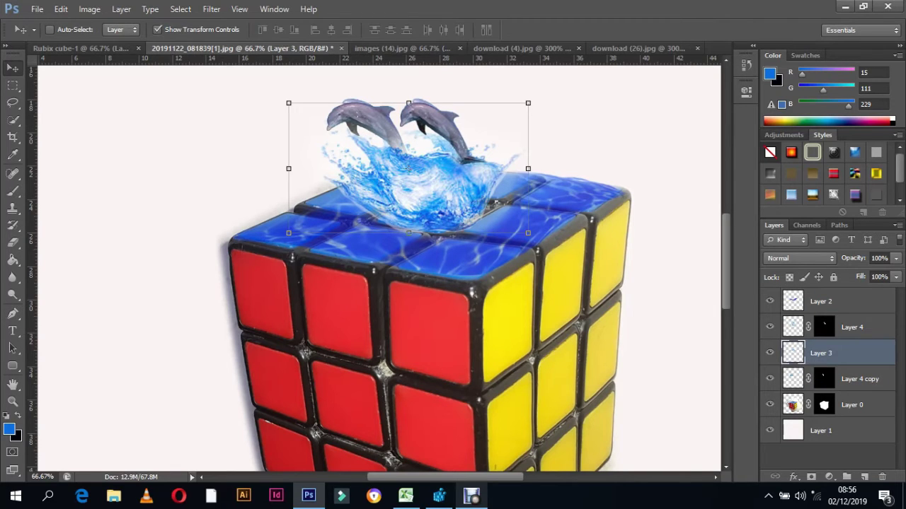
pyautogui.hotkey('alt', ']')
pyautogui.hotkey('alt', ']')
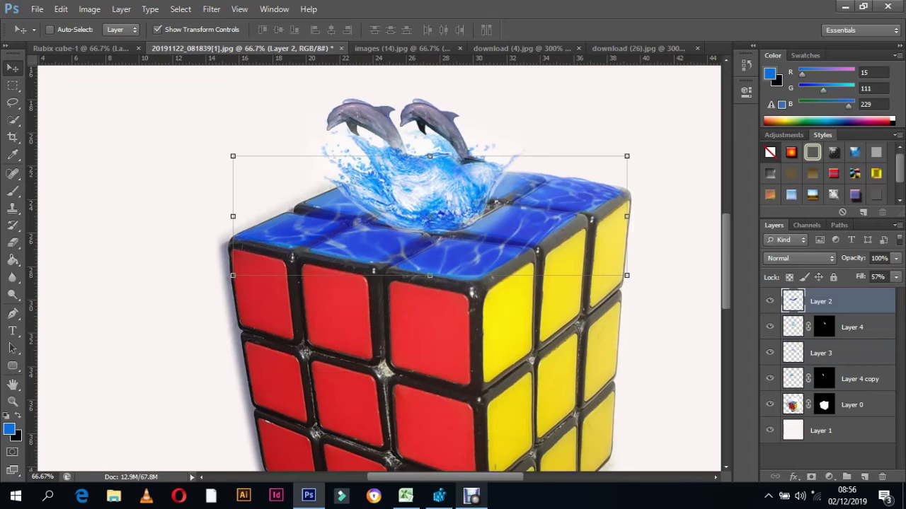
# - Duplicate Layer 2 as Layer 2 copy
pyautogui.rightClick(846, 300)
pyautogui.click(750, 71)
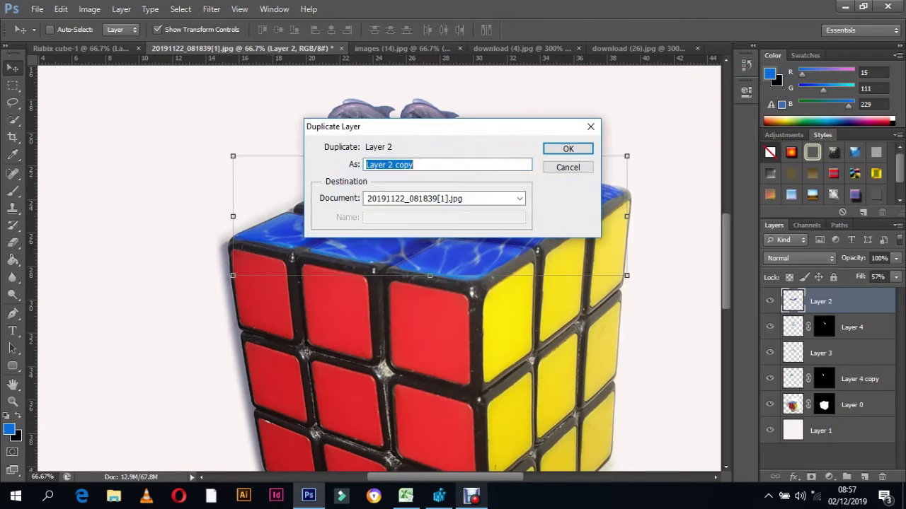
pyautogui.press('Return')
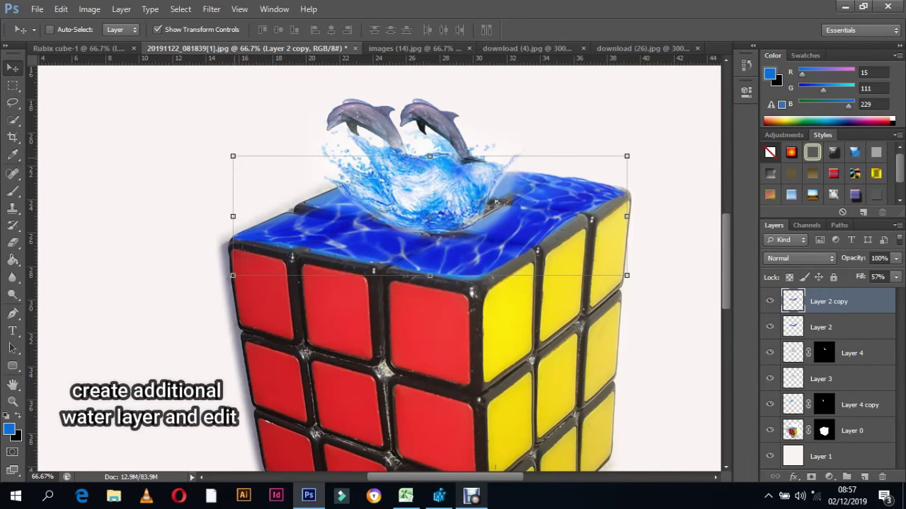
# - Scale Layer 2 copy down around the splash on the cube's top and apply
pyautogui.hotkey('ctrl', 't')
pyautogui.moveTo(233, 156); pyautogui.dragTo(305, 169)
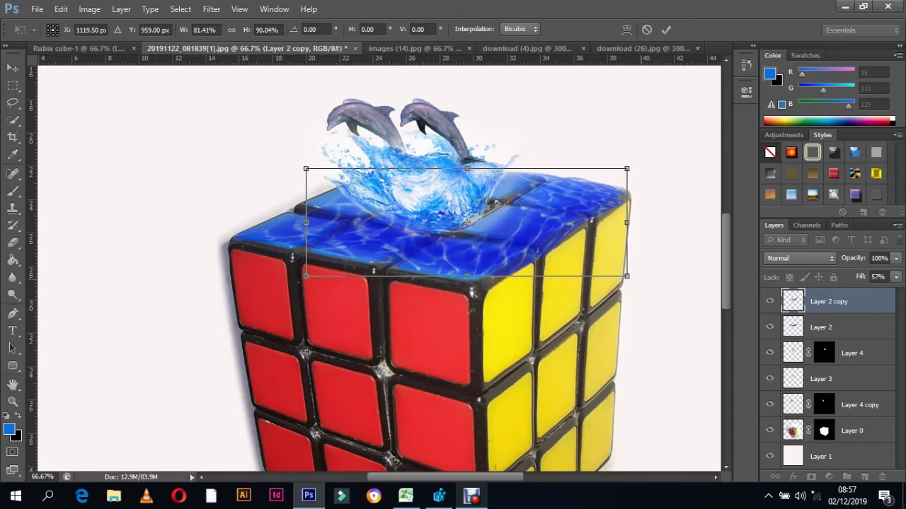
pyautogui.moveTo(627, 275); pyautogui.dragTo(521, 258)
pyautogui.moveTo(306, 212); pyautogui.dragTo(337, 213)
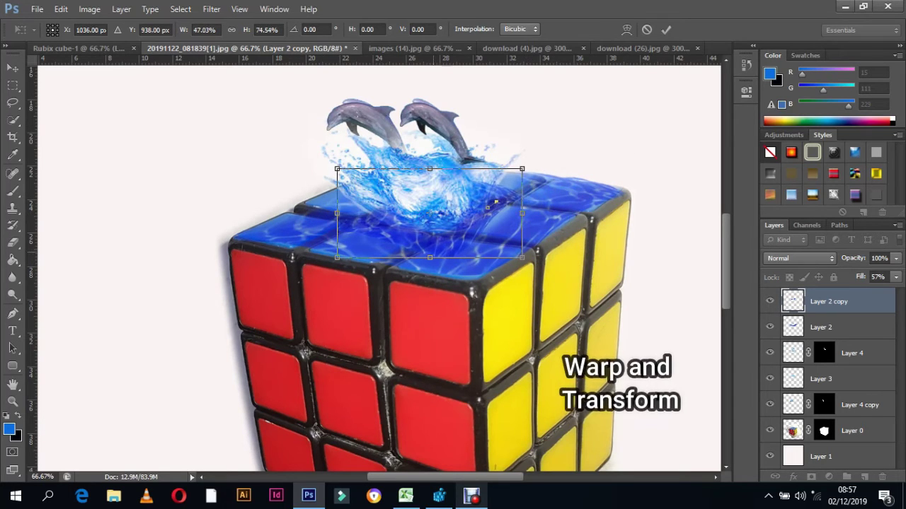
pyautogui.moveTo(430, 257); pyautogui.dragTo(435, 244)
pyautogui.moveTo(337, 212); pyautogui.dragTo(347, 206)
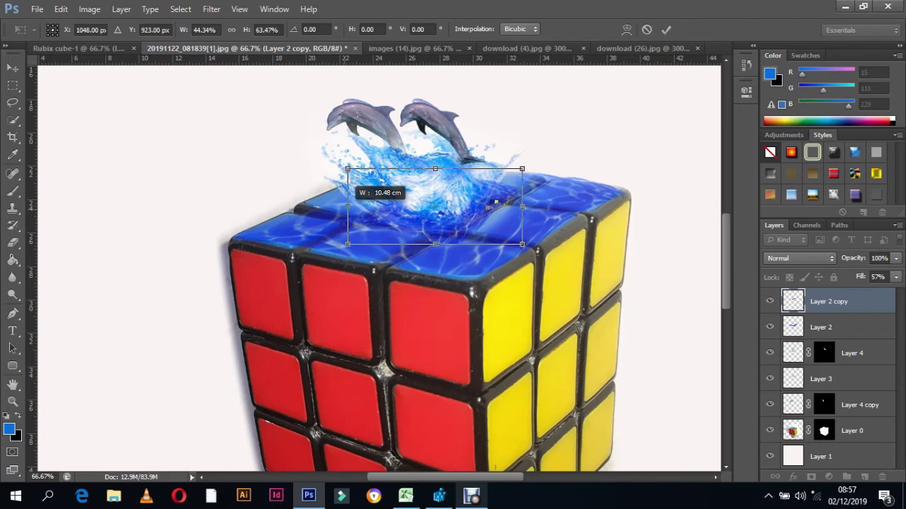
pyautogui.moveTo(522, 169); pyautogui.dragTo(520, 177)
pyautogui.moveTo(432, 245); pyautogui.dragTo(434, 248)
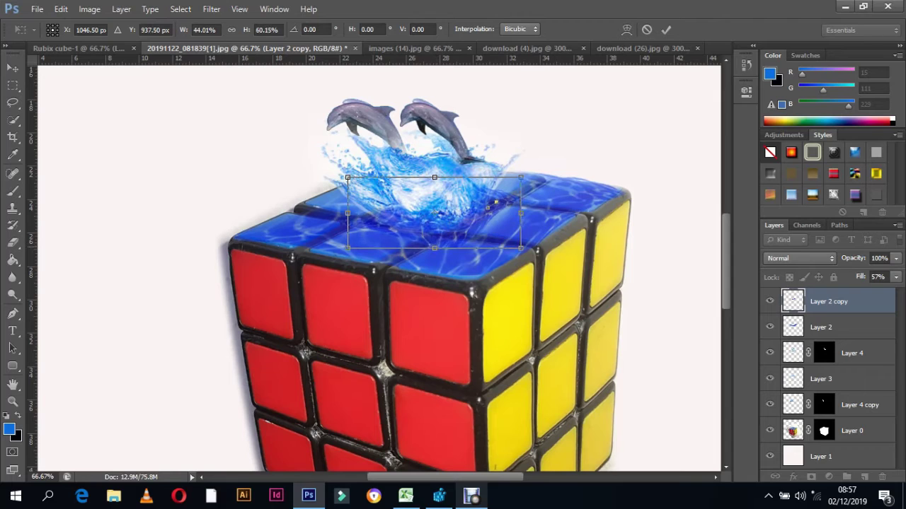
pyautogui.moveTo(521, 248); pyautogui.dragTo(528, 251)
pyautogui.moveTo(437, 251); pyautogui.dragTo(437, 258)
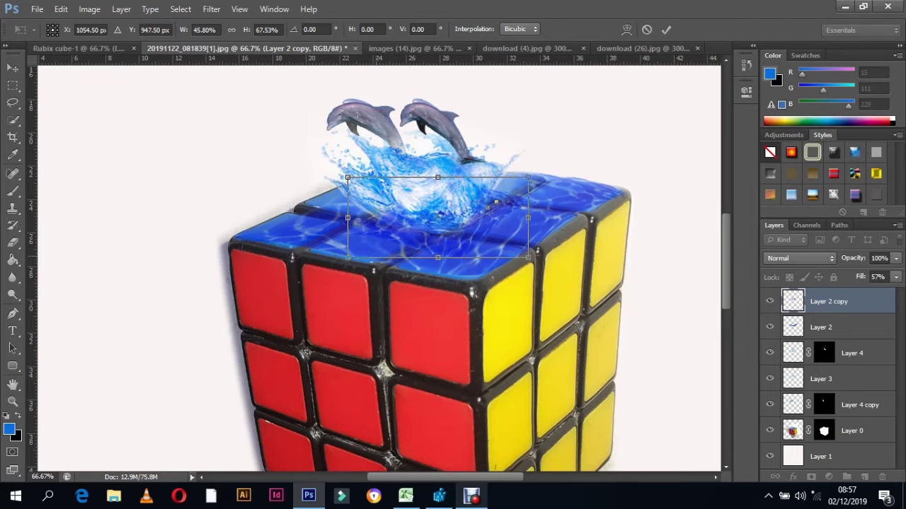
pyautogui.click(13, 68)
pyautogui.press('Return')
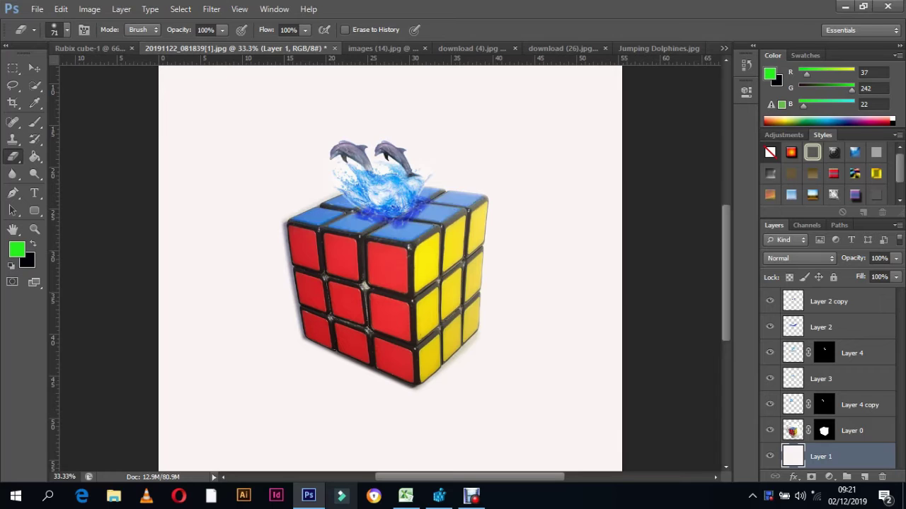
# - Start a warp on Layer 2, commit it unchanged, and zoom on the splash
pyautogui.press('v')
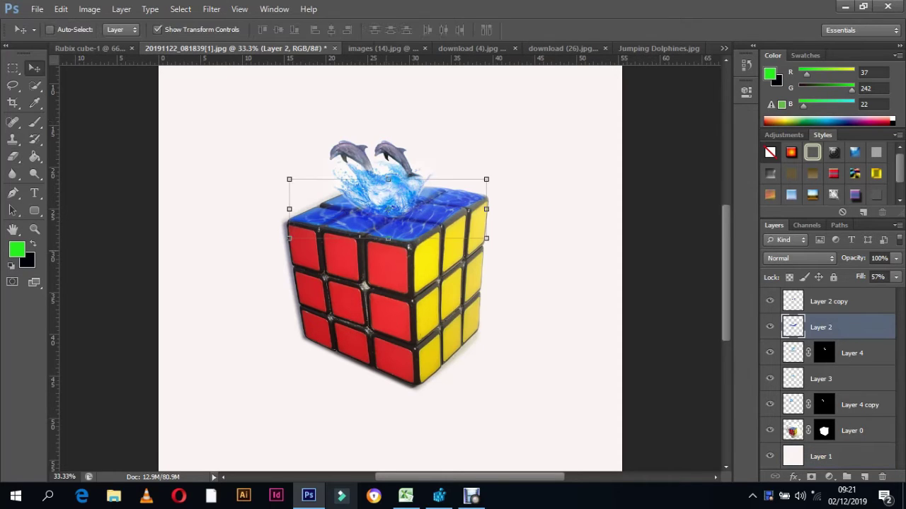
pyautogui.hotkey('ctrl', 't')
pyautogui.rightClick(389, 240)
pyautogui.click(420, 341)
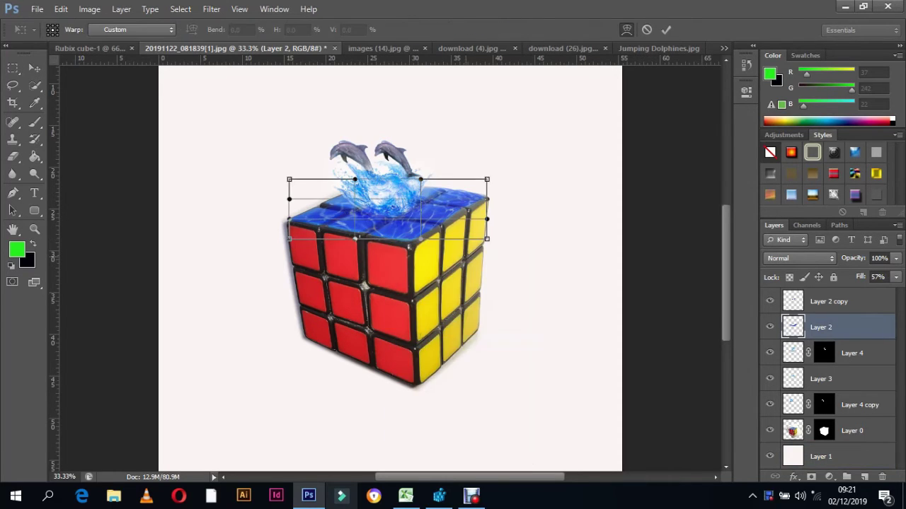
pyautogui.press('z')
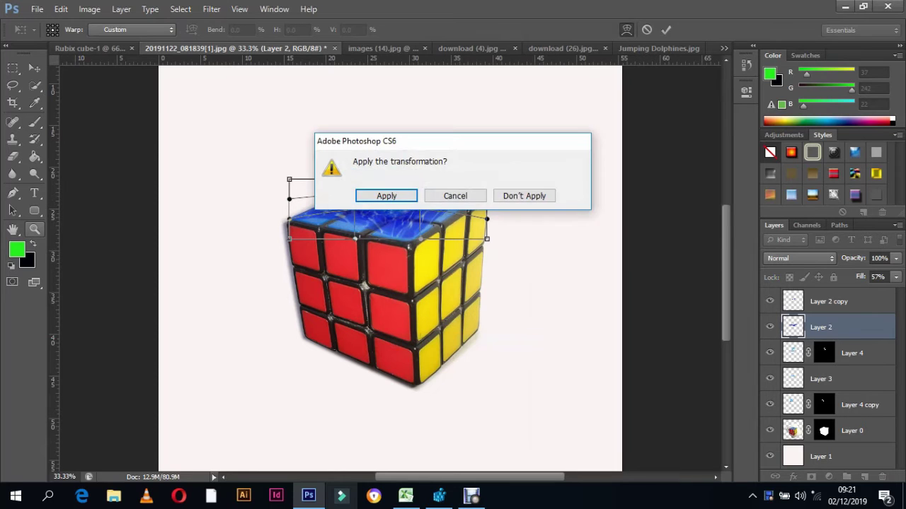
pyautogui.press('Return')
pyautogui.click(396, 188)
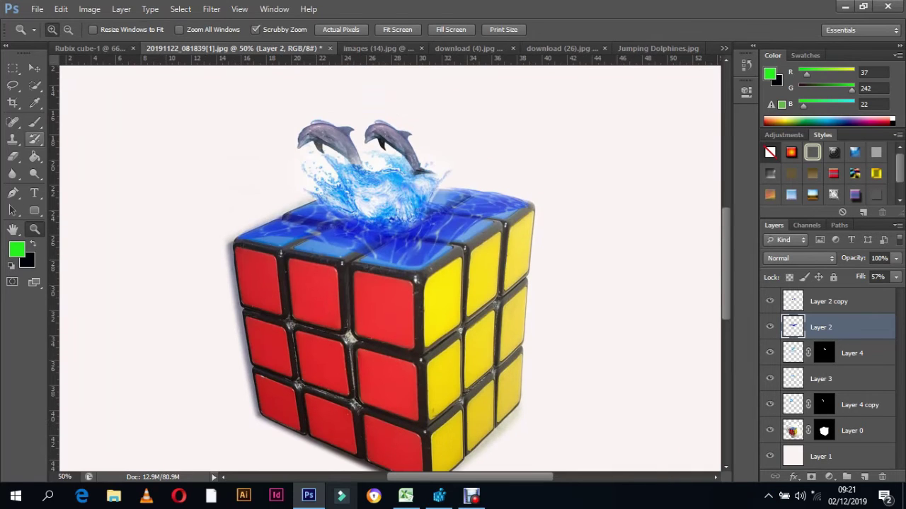
# - Warp Layer 2 to sag the front, curve toward the splash, and bulge right
pyautogui.press('v')
pyautogui.hotkey('ctrl', 't')
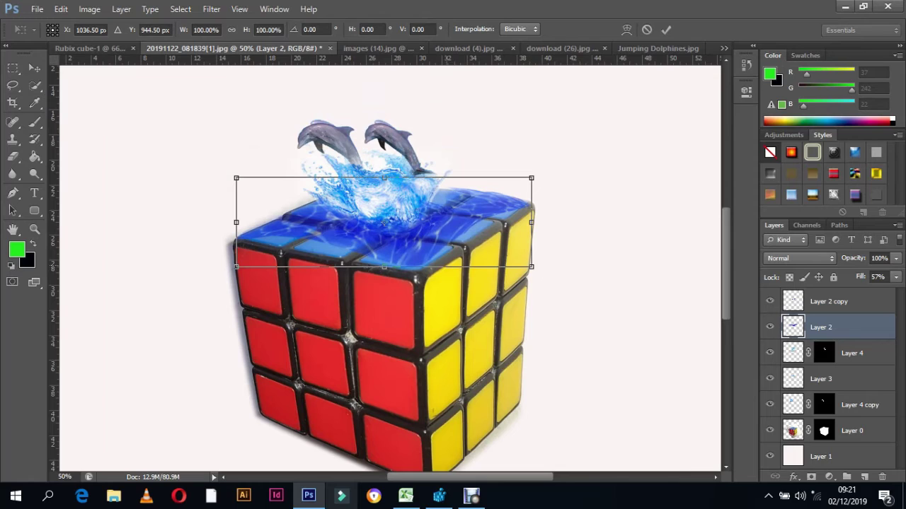
pyautogui.rightClick(384, 212)
pyautogui.click(411, 141)
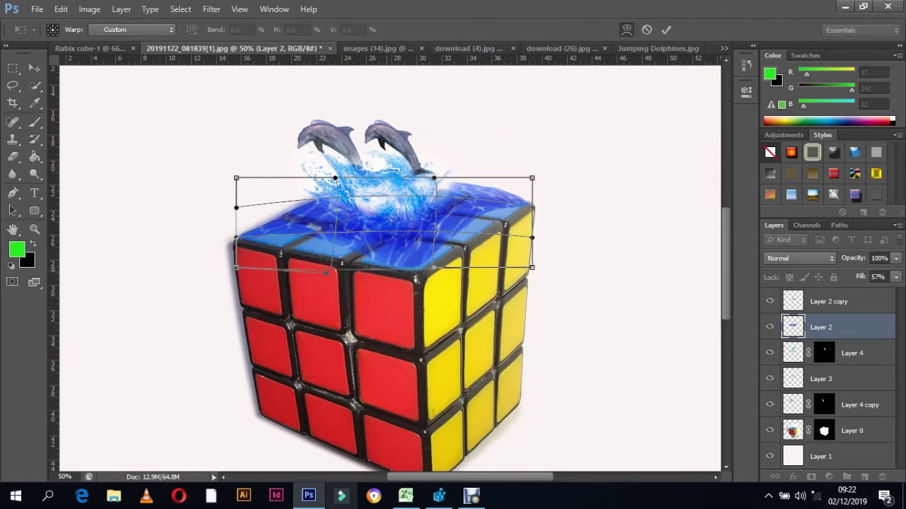
pyautogui.moveTo(335, 267); pyautogui.dragTo(332, 278)
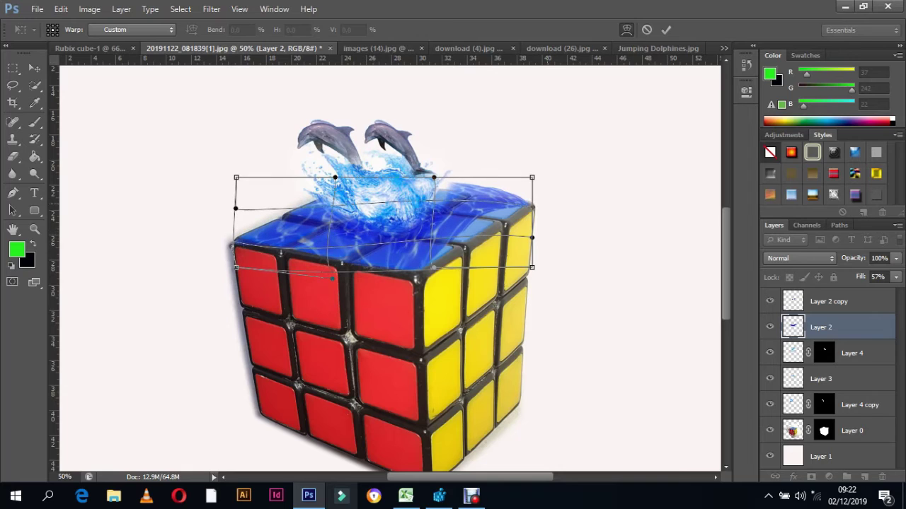
pyautogui.moveTo(532, 207)
pyautogui.mouseDown()
pyautogui.moveTo(552, 218)
pyautogui.moveTo(533, 204)
pyautogui.mouseUp()
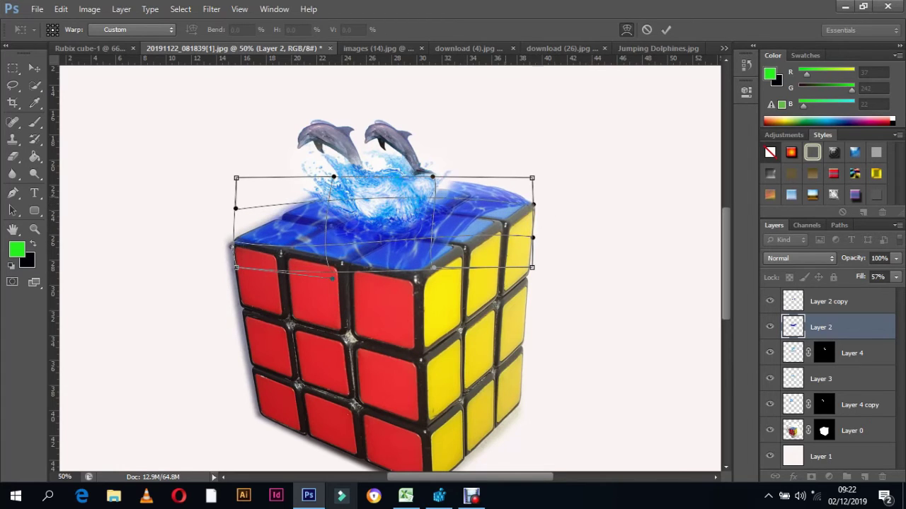
pyautogui.moveTo(432, 176); pyautogui.dragTo(363, 150)
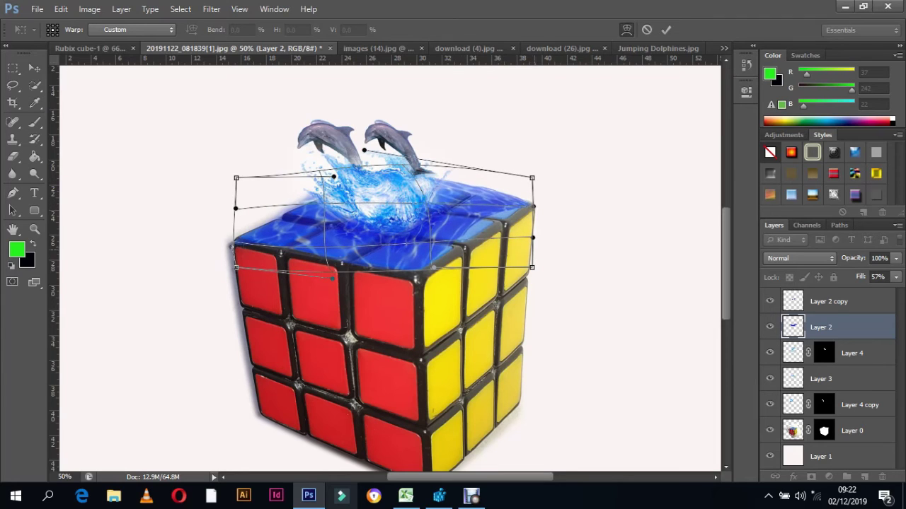
pyautogui.moveTo(533, 238); pyautogui.dragTo(539, 245)
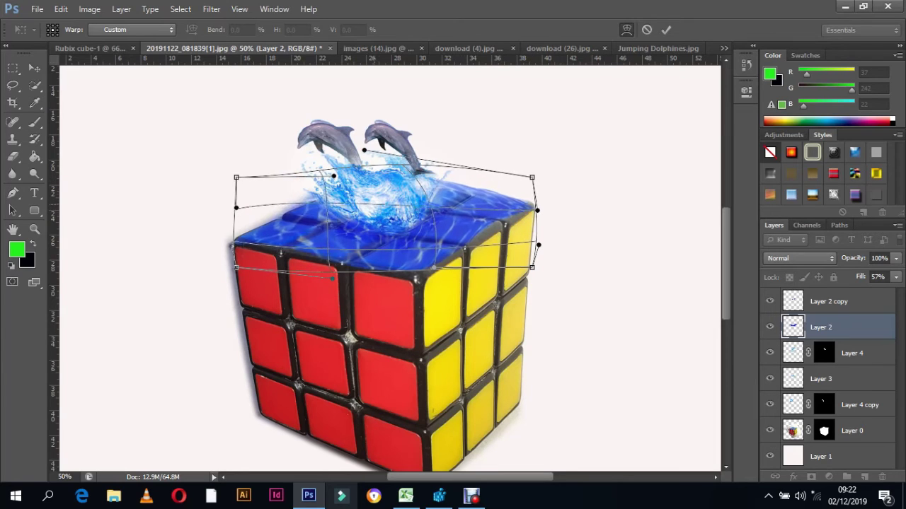
pyautogui.moveTo(236, 207); pyautogui.dragTo(238, 205)
pyautogui.moveTo(539, 245); pyautogui.dragTo(554, 254)
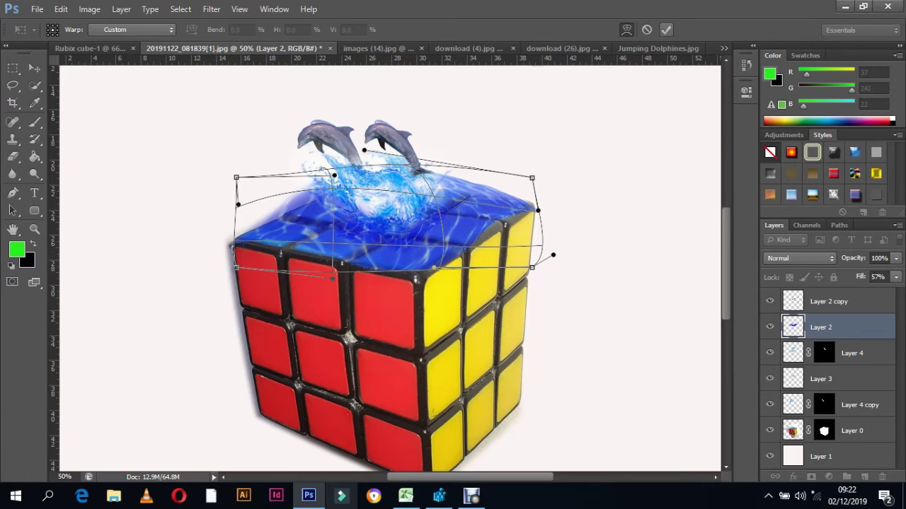
pyautogui.moveTo(538, 211); pyautogui.dragTo(545, 207)
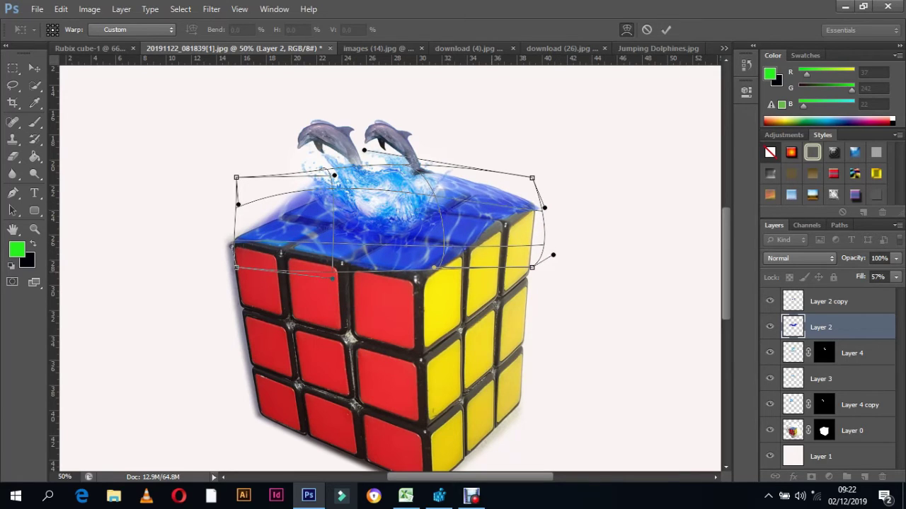
pyautogui.click(665, 30)
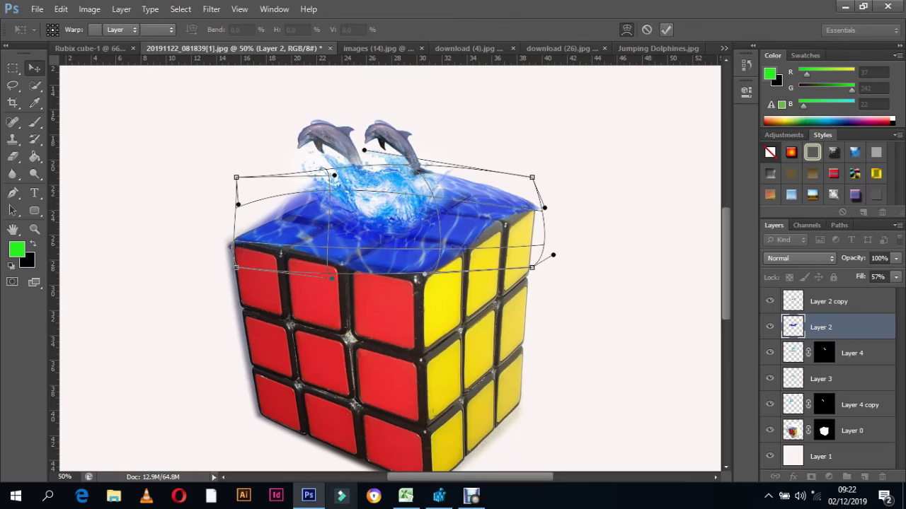
# - Erase the blue glow past the cube's top-left and top-right edges, adjusting eraser hardness
pyautogui.press('e')
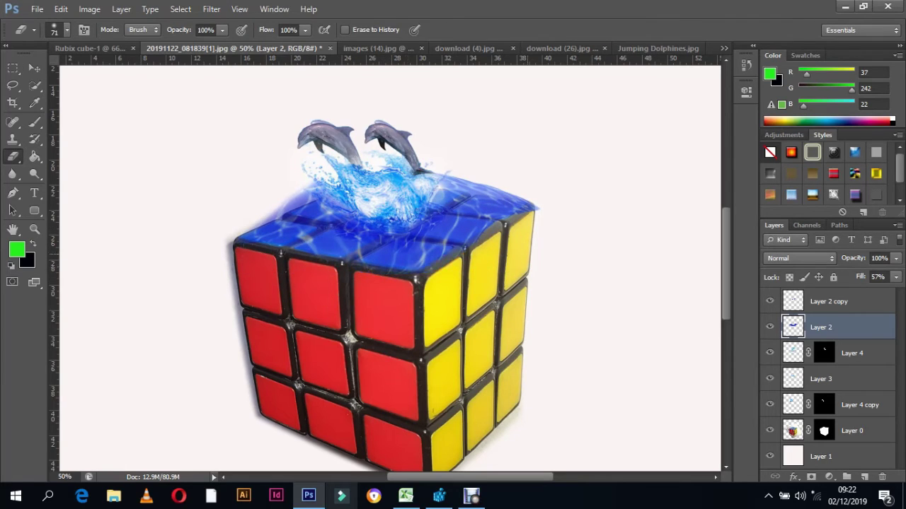
pyautogui.moveTo(516, 209); pyautogui.dragTo(534, 206)
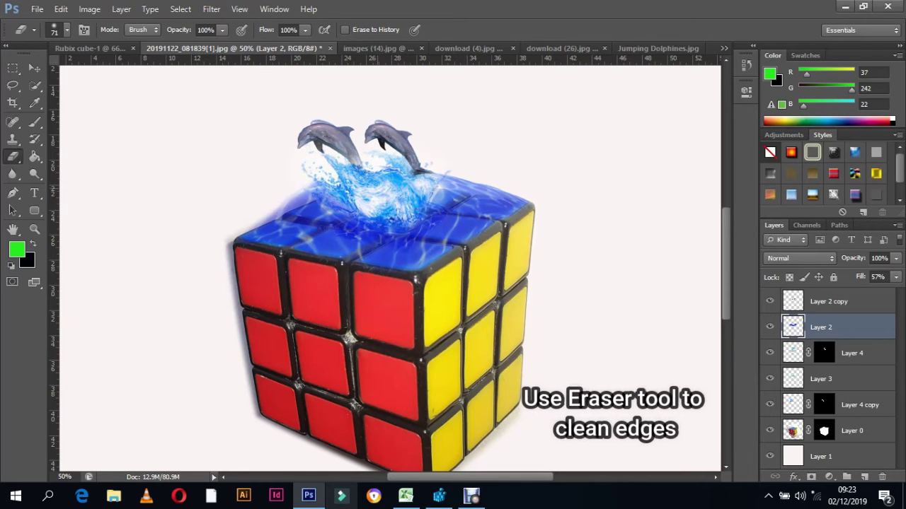
pyautogui.moveTo(275, 216); pyautogui.dragTo(270, 221)
pyautogui.moveTo(524, 201)
pyautogui.mouseDown()
pyautogui.moveTo(447, 181)
pyautogui.moveTo(526, 204)
pyautogui.mouseUp()
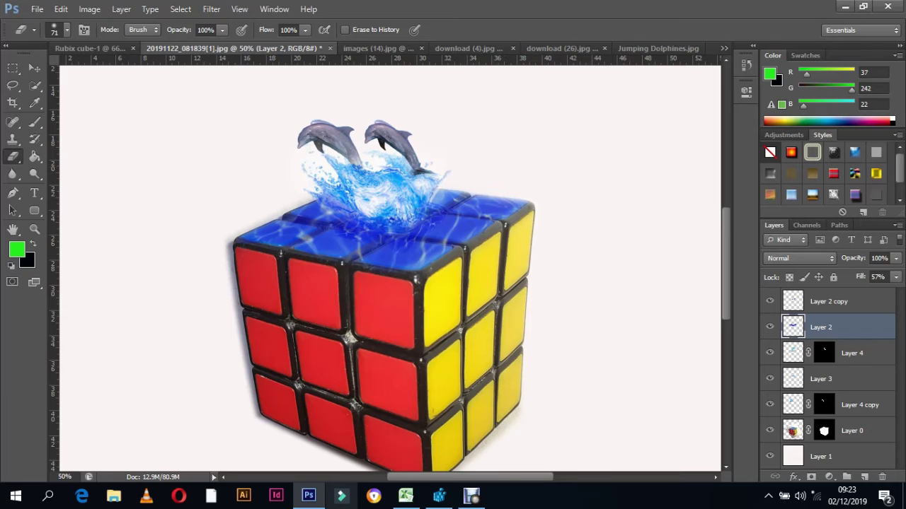
pyautogui.click(67, 30)
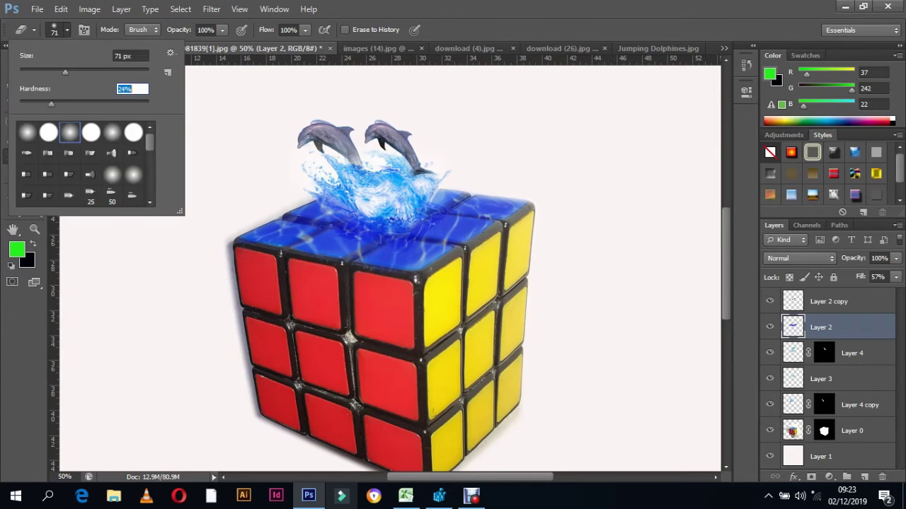
pyautogui.press('Return')
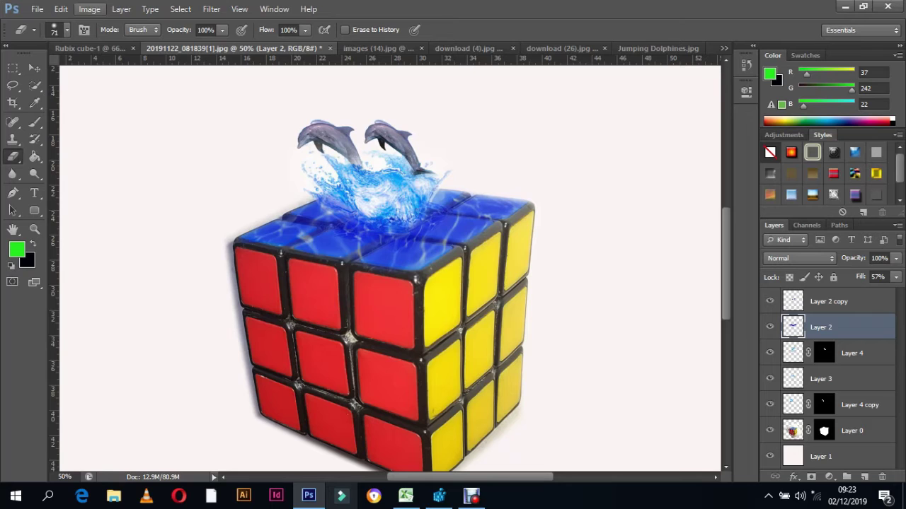
# - Apply Levels to the Layer 2 water with input values 0, 1.05 and 195
pyautogui.click(89, 8)
pyautogui.press('Escape')
pyautogui.press('Escape')
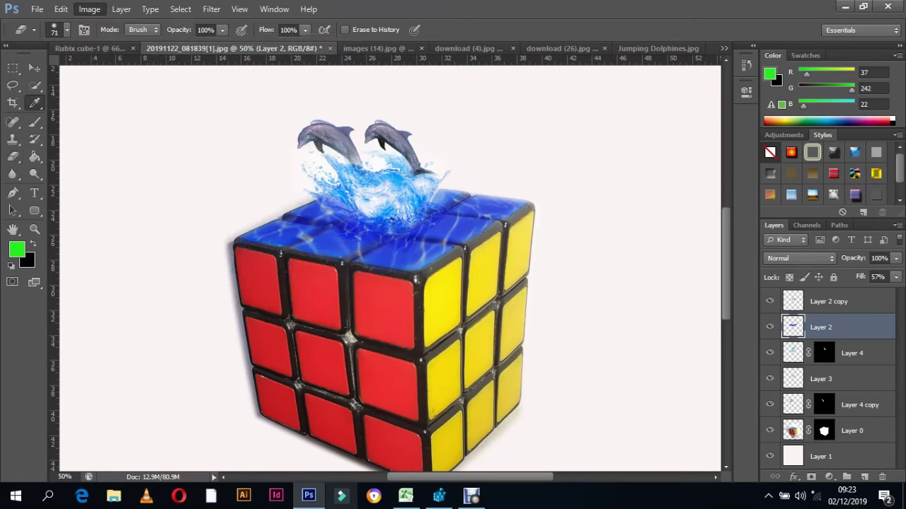
pyautogui.hotkey('ctrl', 'l')
pyautogui.moveTo(795, 223); pyautogui.dragTo(771, 224)
pyautogui.moveTo(627, 224)
pyautogui.mouseDown()
pyautogui.moveTo(665, 224)
pyautogui.moveTo(627, 224)
pyautogui.mouseUp()
pyautogui.press('Tab')
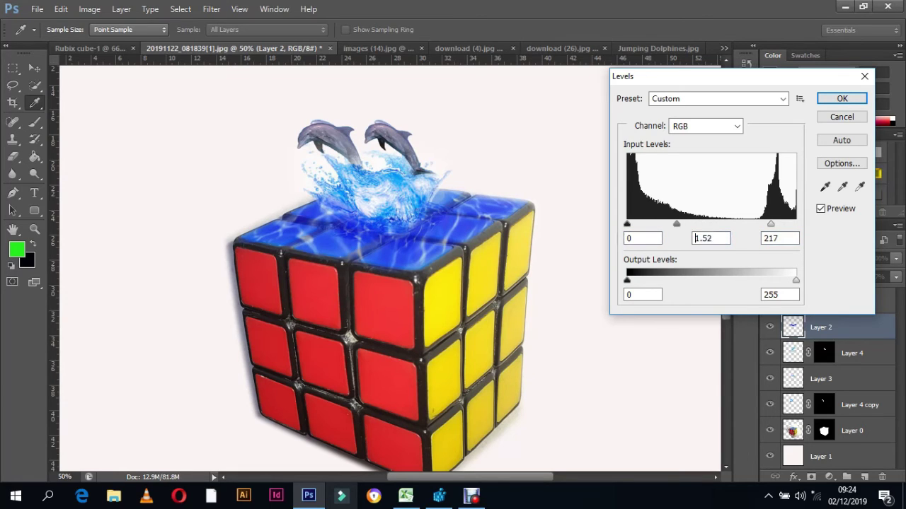
pyautogui.write('1.05')
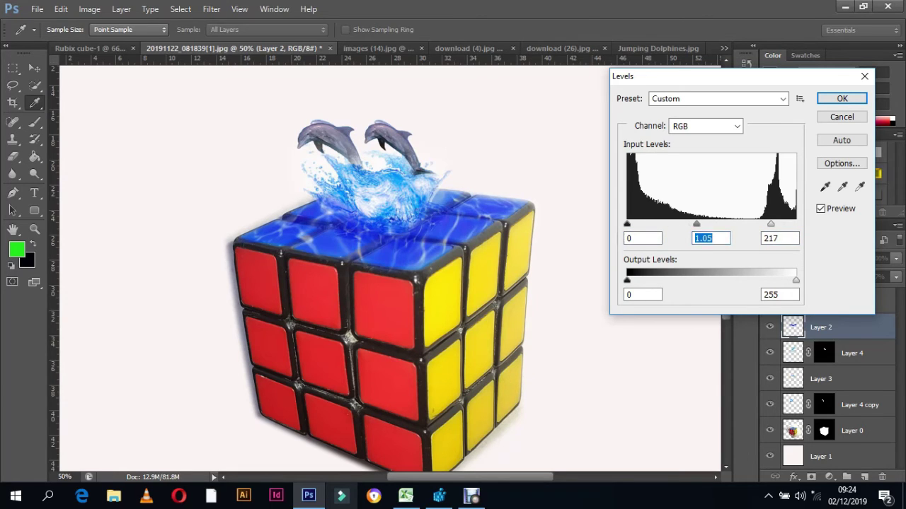
pyautogui.press('Tab')
pyautogui.write('174')
pyautogui.press('Up')
pyautogui.press('Up')
pyautogui.press('Up')
pyautogui.press('Up')
pyautogui.press('Up')
pyautogui.press('Up')
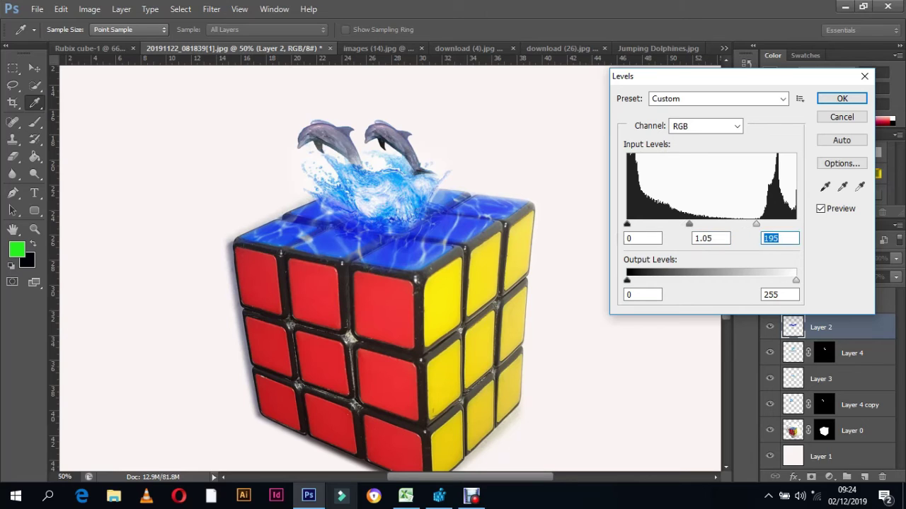
pyautogui.press('Return')
pyautogui.press('e')
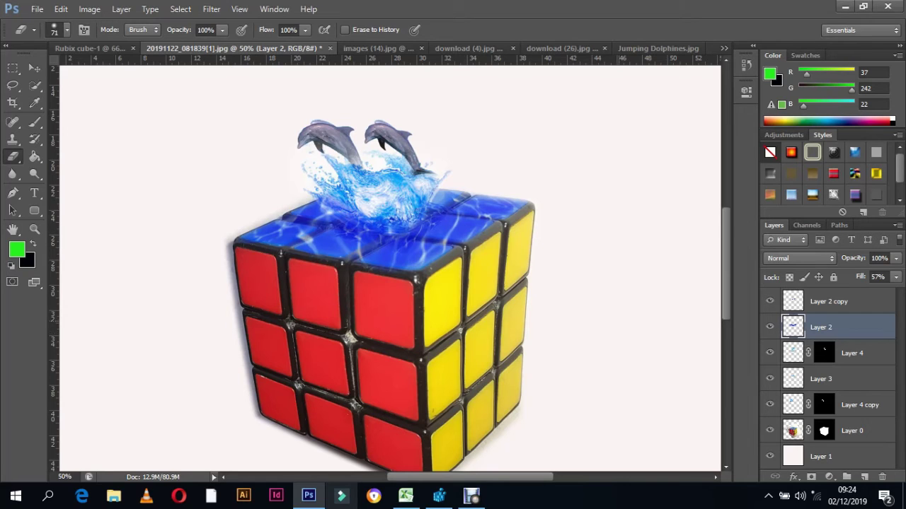
# - Pen-trace the cube's top face and turn it into a selection with 12 px feather
pyautogui.press('p')
pyautogui.click(527, 201)
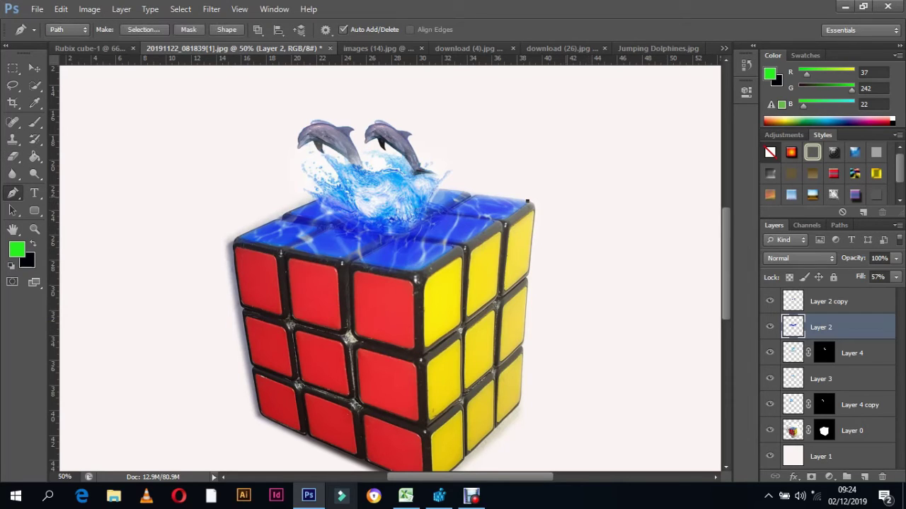
pyautogui.click(491, 201)
pyautogui.click(468, 215)
pyautogui.click(445, 230)
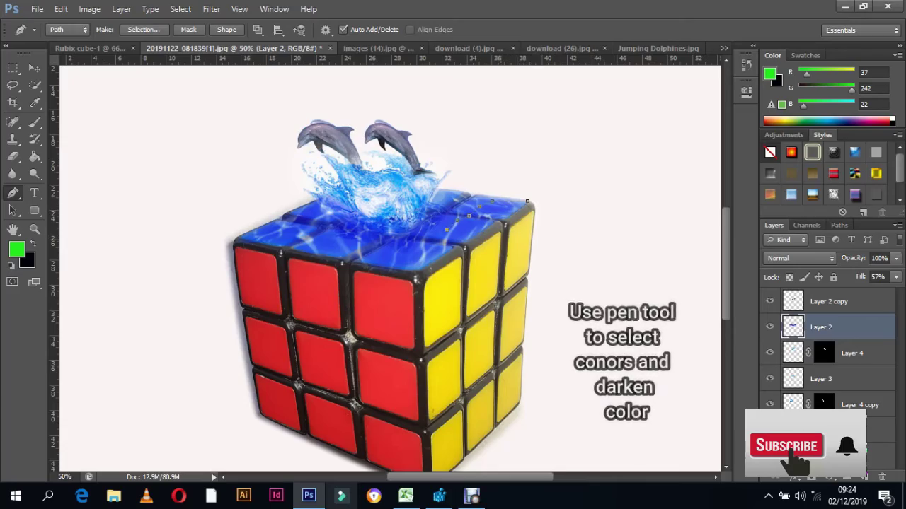
pyautogui.click(419, 240)
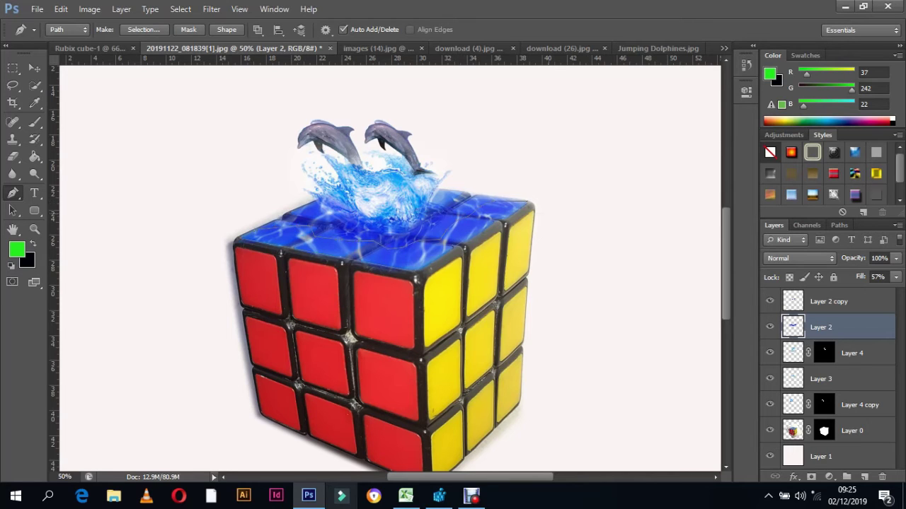
pyautogui.rightClick(487, 212)
pyautogui.click(508, 276)
pyautogui.write('12')
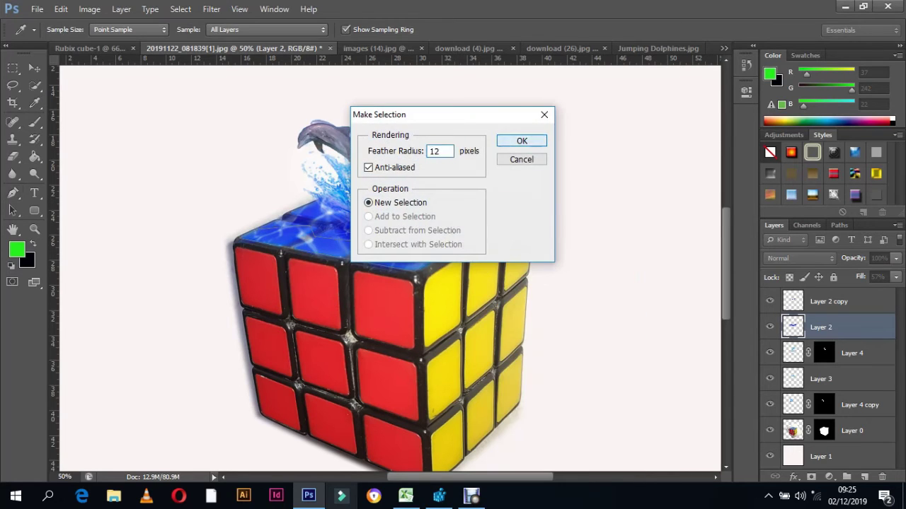
pyautogui.press('Return')
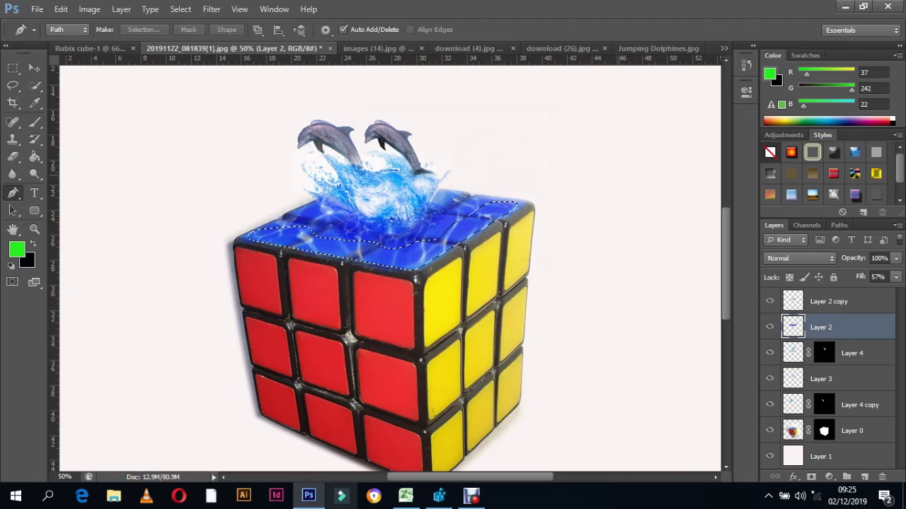
# - Apply Hue/Saturation +14, +22, -49 to the selected cube top, then deselect
pyautogui.hotkey('ctrl', 'u')
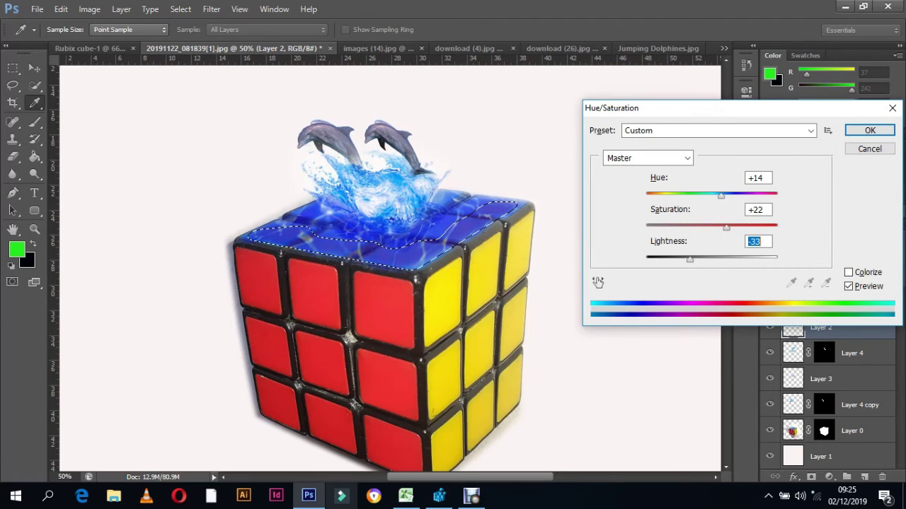
pyautogui.press('Down')
pyautogui.press('Down')
pyautogui.press('Down')
pyautogui.press('Down')
pyautogui.press('Down')
pyautogui.press('Down')
pyautogui.press('Down')
pyautogui.press('Down')
pyautogui.press('Down')
pyautogui.press('Down')
pyautogui.press('Down')
pyautogui.press('Down')
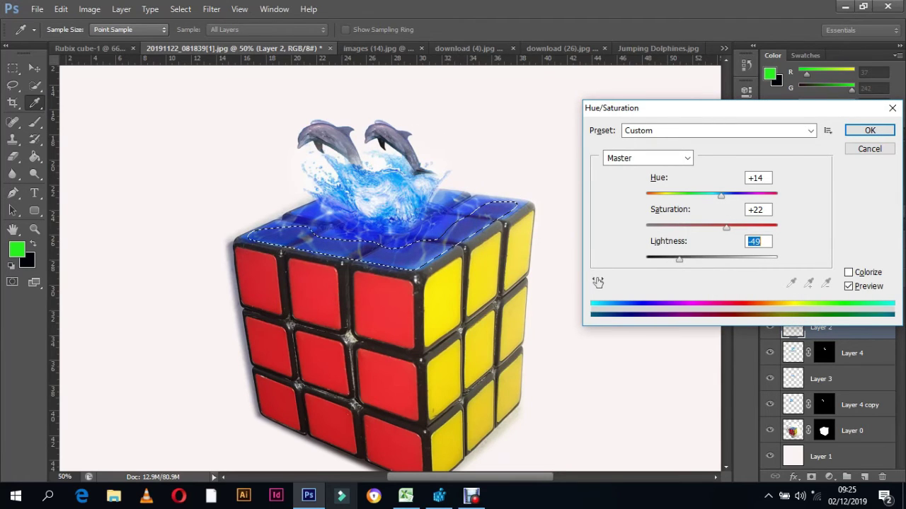
pyautogui.press('Return')
pyautogui.hotkey('ctrl', 'd')
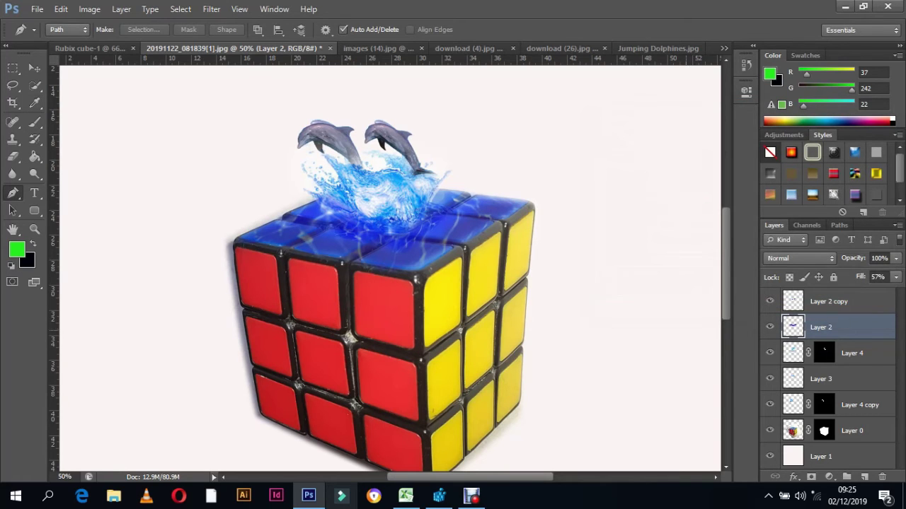
# - Reselect the cube top, nudge the water layer slightly right, and deselect
pyautogui.hotkey('ctrl', 'shift', 'd')
pyautogui.press('v')
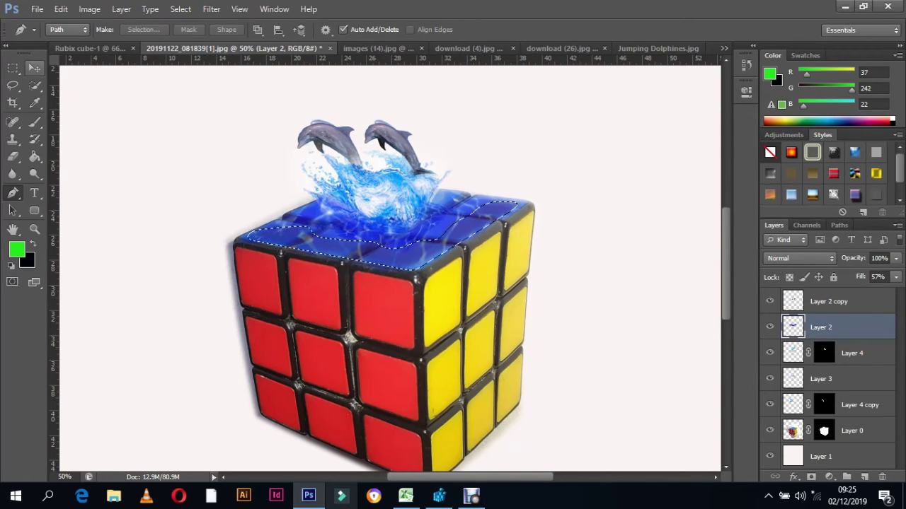
pyautogui.moveTo(481, 213)
pyautogui.mouseDown()
pyautogui.moveTo(488, 205)
pyautogui.moveTo(504, 224)
pyautogui.mouseUp()
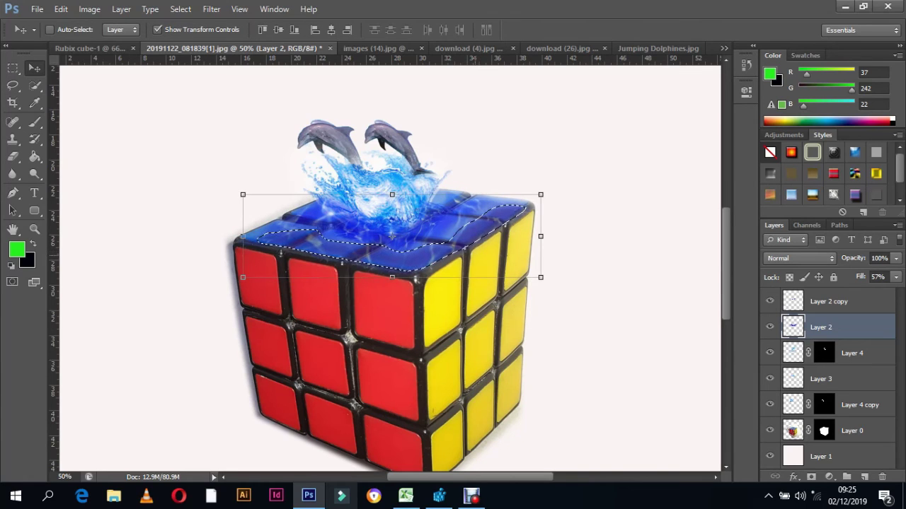
pyautogui.hotkey('ctrl', 'd')
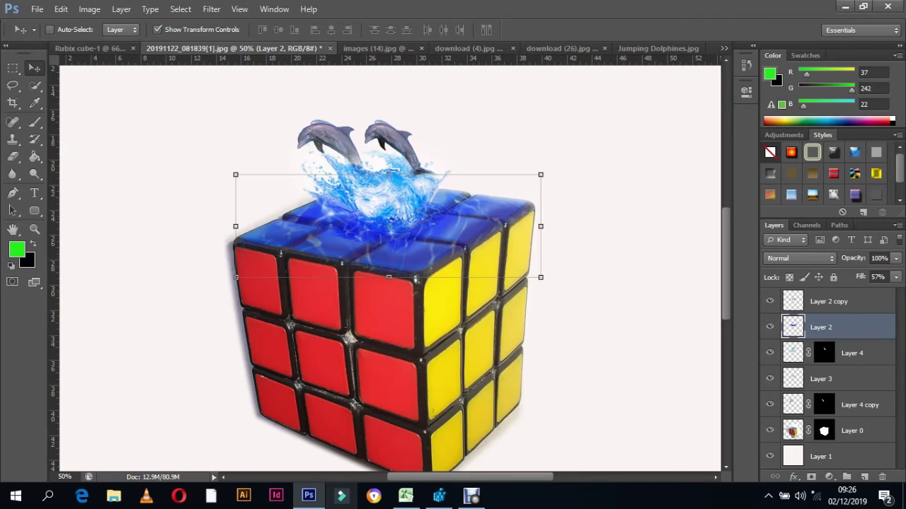
# - Apply Levels 43 / 1.15 / 211 to the cube photo Layer 0
pyautogui.click(849, 430)
pyautogui.click(89, 8)
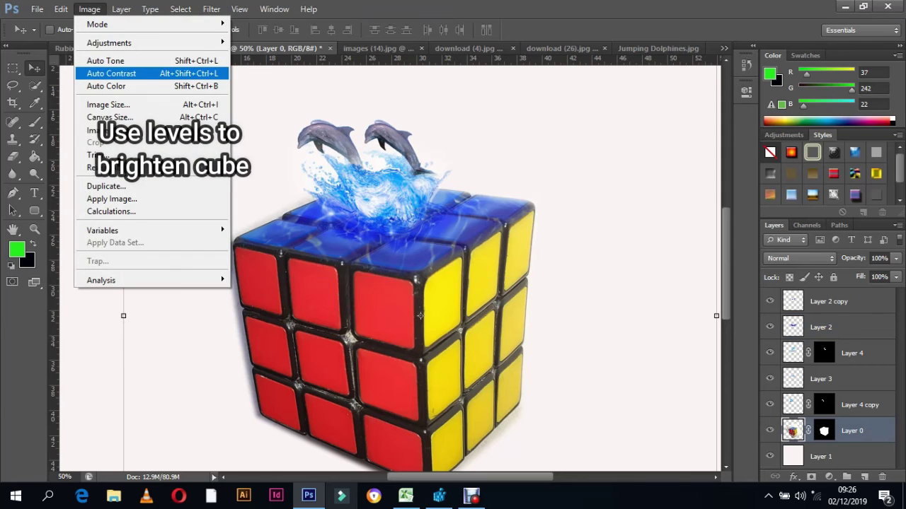
pyautogui.click(252, 54)
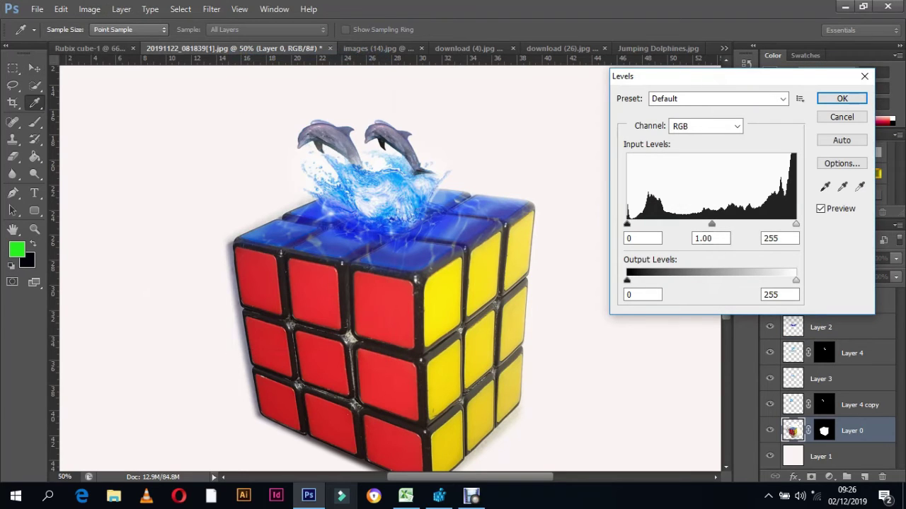
pyautogui.moveTo(707, 224); pyautogui.dragTo(713, 223)
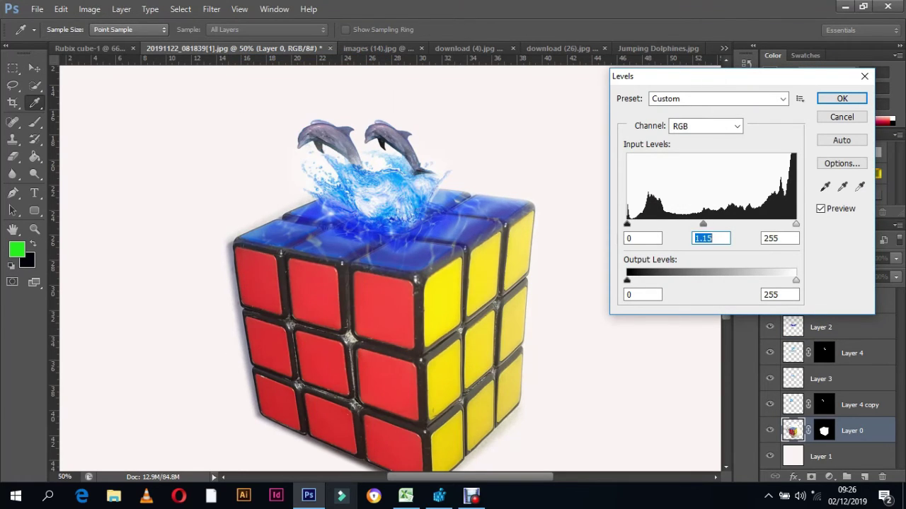
pyautogui.moveTo(626, 223); pyautogui.dragTo(655, 224)
pyautogui.moveTo(795, 224); pyautogui.dragTo(764, 223)
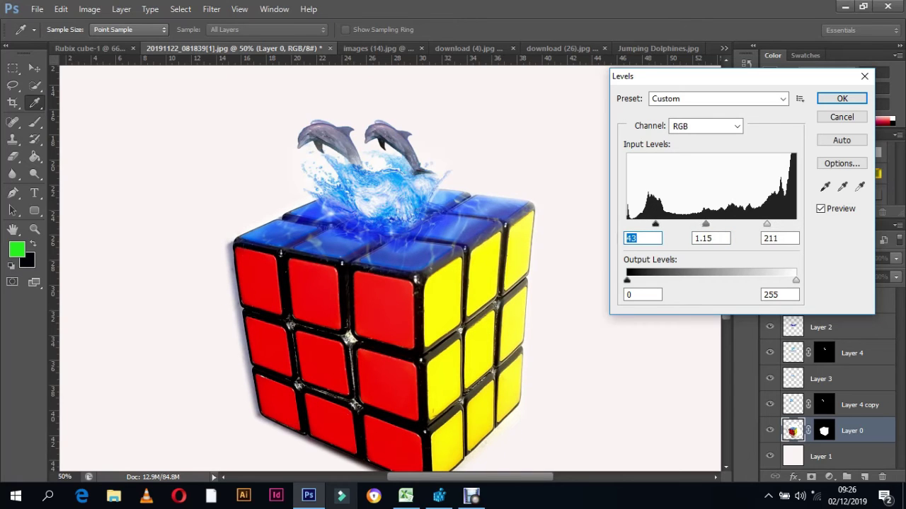
pyautogui.press('Tab')
pyautogui.press('Tab')
pyautogui.click(841, 98)
pyautogui.press('v')
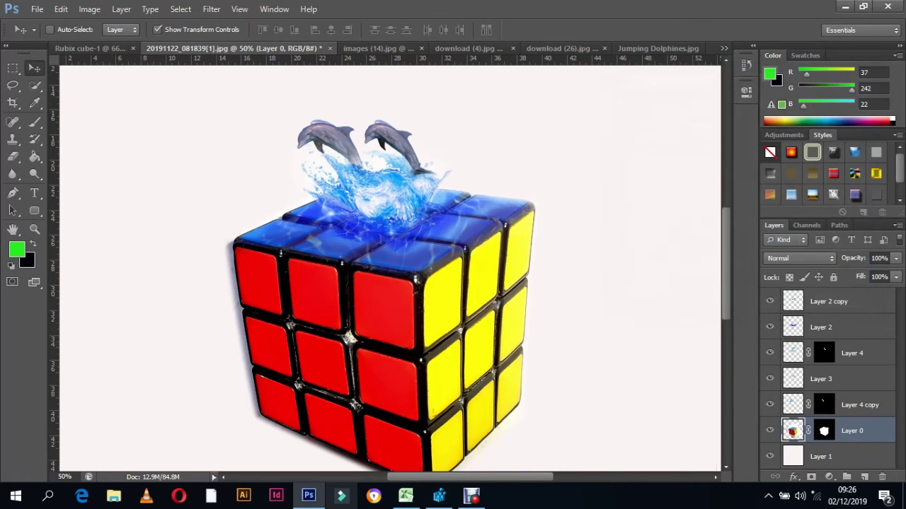
pyautogui.moveTo(421, 316); pyautogui.dragTo(420, 309)
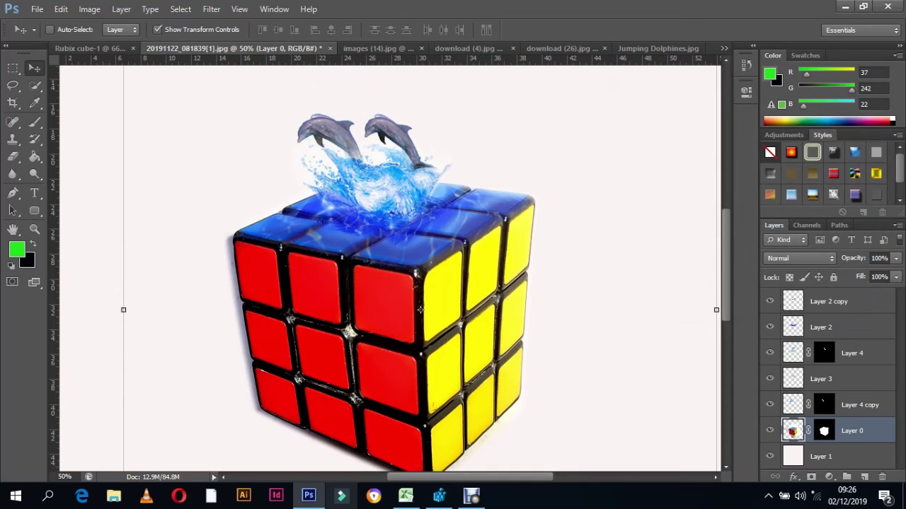
# - Drag the images (14).jpg pool-water picture into the cube document at its bottom-left
pyautogui.press('t')
pyautogui.press('z')
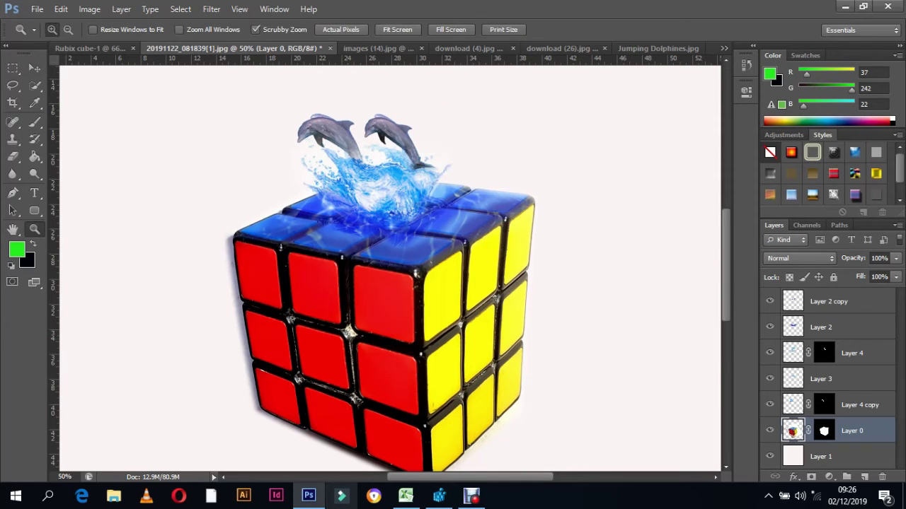
pyautogui.hotkey('ctrl', '-')
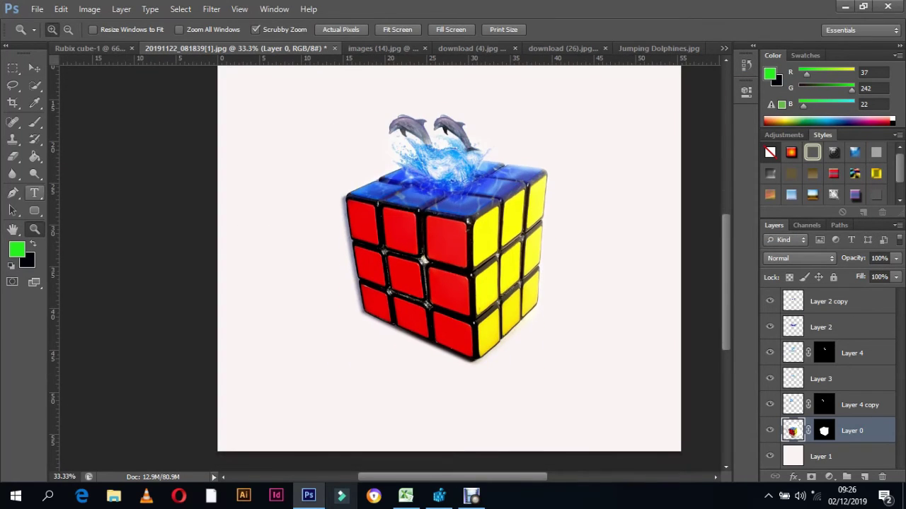
pyautogui.click(382, 48)
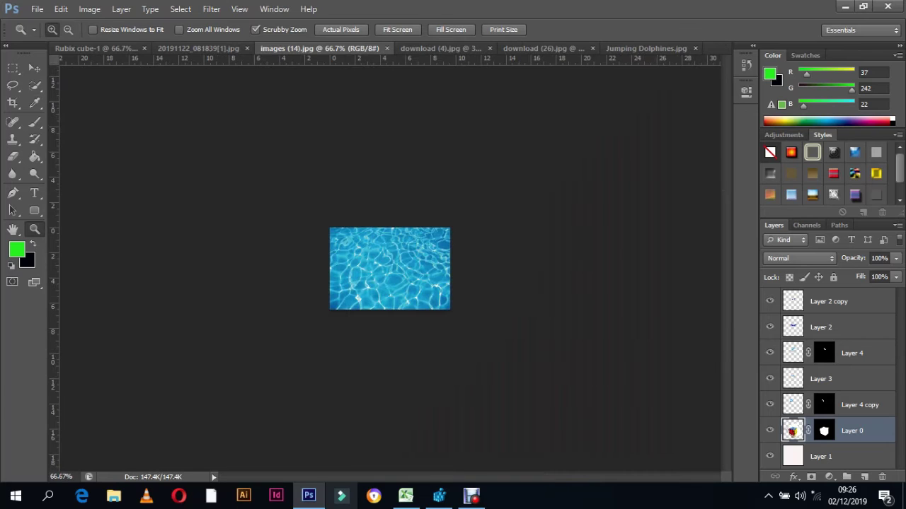
pyautogui.click(341, 29)
pyautogui.press('v')
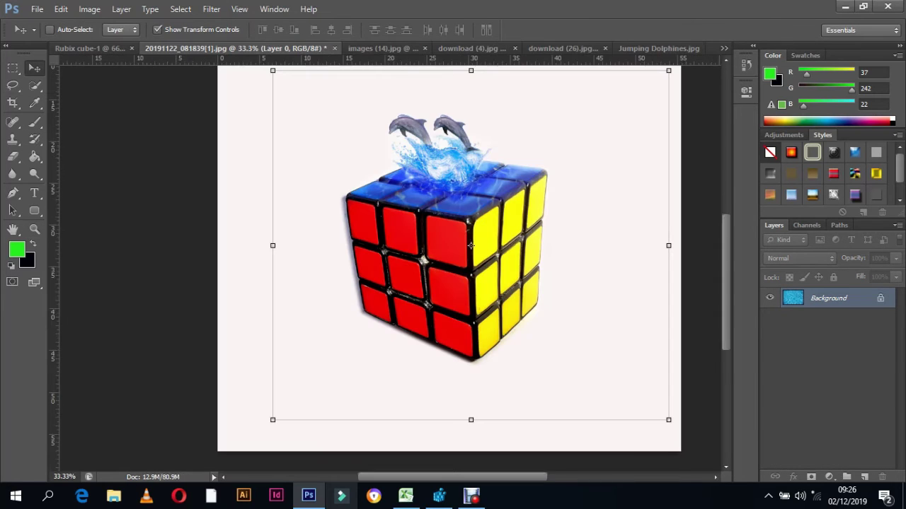
pyautogui.moveTo(389, 269); pyautogui.dragTo(199, 48)
pyautogui.moveTo(389, 269)
pyautogui.mouseDown()
pyautogui.moveTo(263, 387)
pyautogui.moveTo(594, 386)
pyautogui.moveTo(315, 386)
pyautogui.mouseUp()
# - Add 24 pt 'Jumping Dolphines' text below the cube
pyautogui.press('t')
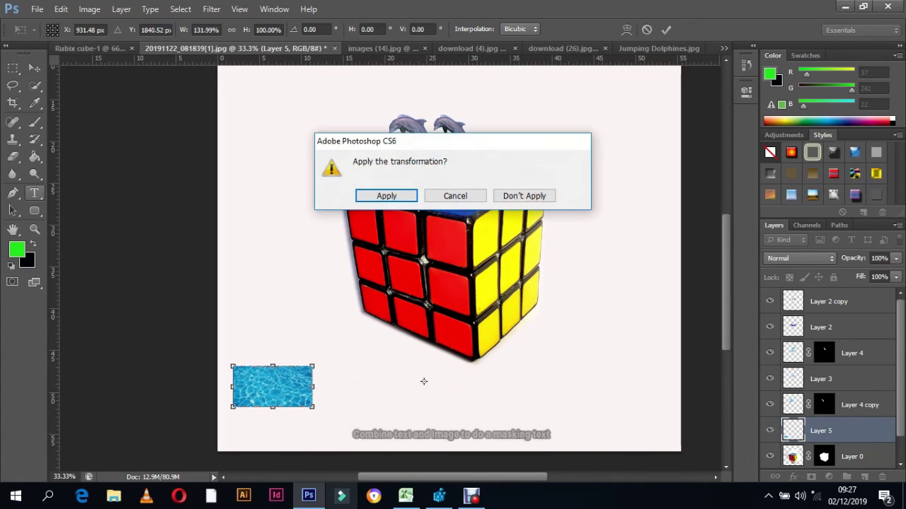
pyautogui.press('Return')
pyautogui.click(397, 406)
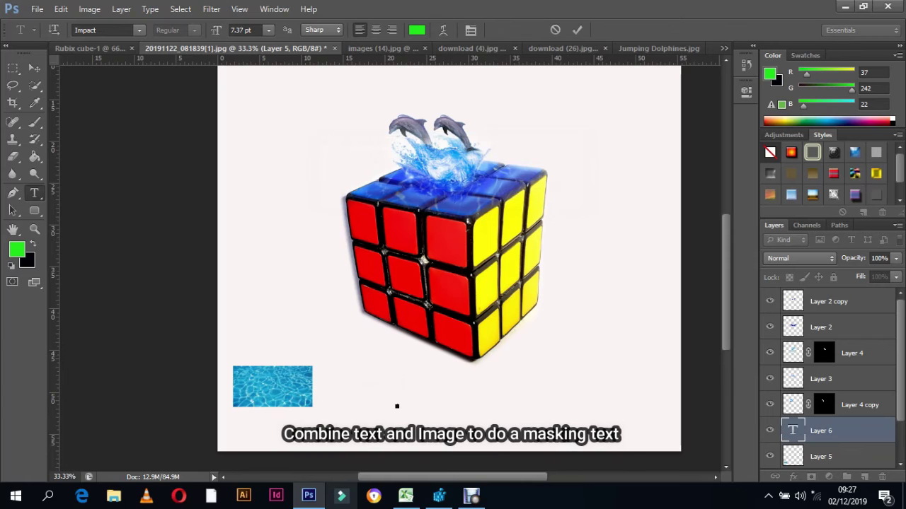
pyautogui.click(268, 30)
pyautogui.click(261, 181)
pyautogui.write('Jumping Dolp')
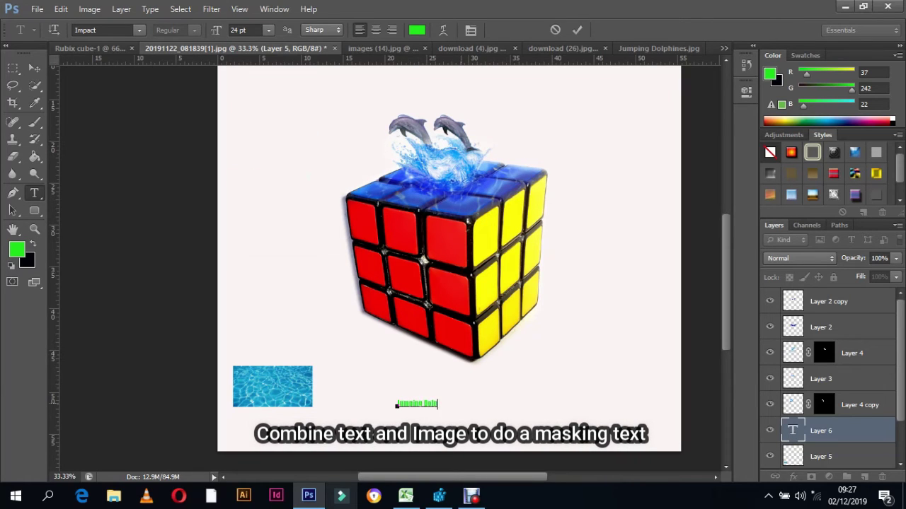
pyautogui.write('hines')
pyautogui.click(34, 68)
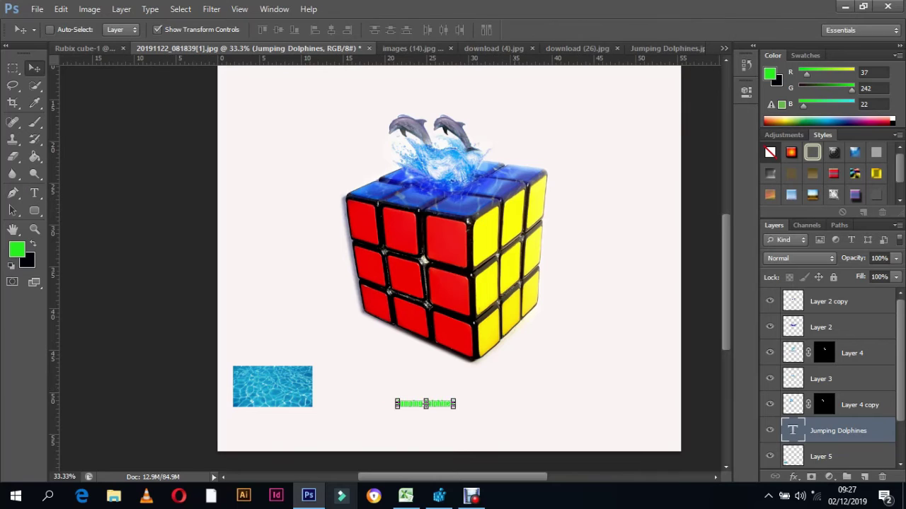
# - Enlarge the lettering wider and taller, then shift it slightly up and right
pyautogui.moveTo(438, 400)
pyautogui.mouseDown()
pyautogui.moveTo(528, 366)
pyautogui.moveTo(561, 367)
pyautogui.mouseUp()
pyautogui.moveTo(397, 388); pyautogui.dragTo(354, 388)
pyautogui.moveTo(458, 409); pyautogui.dragTo(457, 441)
pyautogui.moveTo(561, 404); pyautogui.dragTo(624, 404)
pyautogui.moveTo(354, 404); pyautogui.dragTo(304, 404)
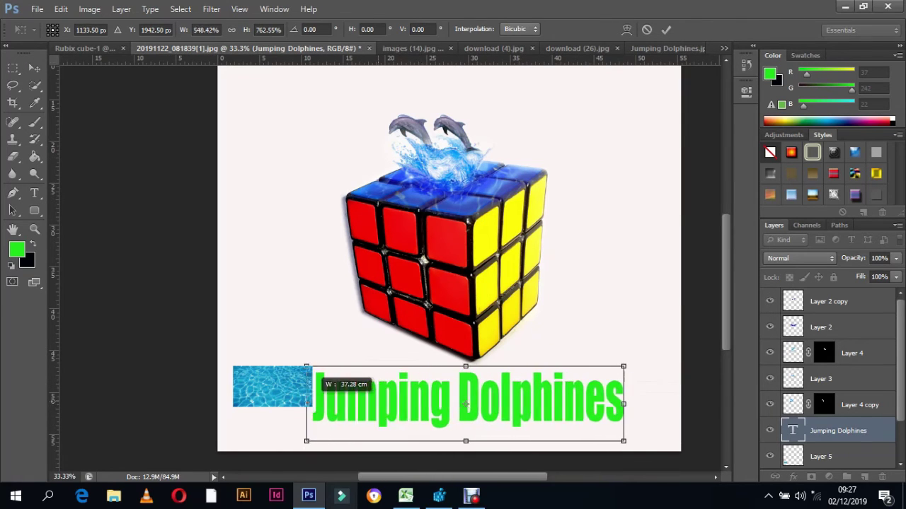
pyautogui.click(34, 68)
pyautogui.click(360, 193)
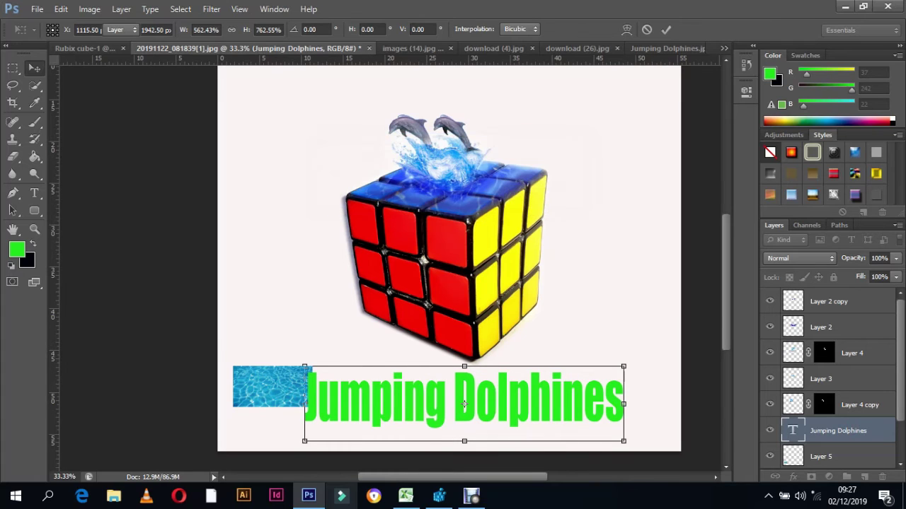
pyautogui.moveTo(273, 375)
pyautogui.mouseDown()
pyautogui.moveTo(294, 368)
pyautogui.moveTo(287, 377)
pyautogui.mouseUp()
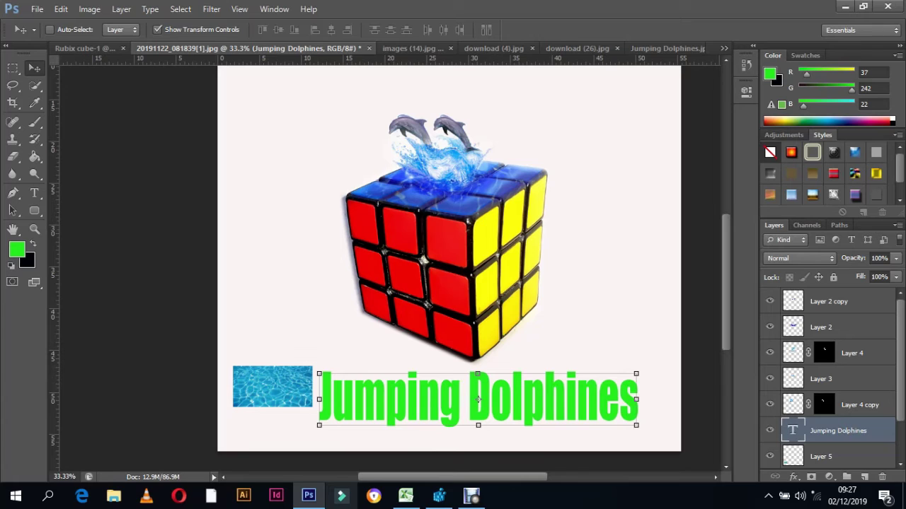
pyautogui.scroll(-1, 828, 375)
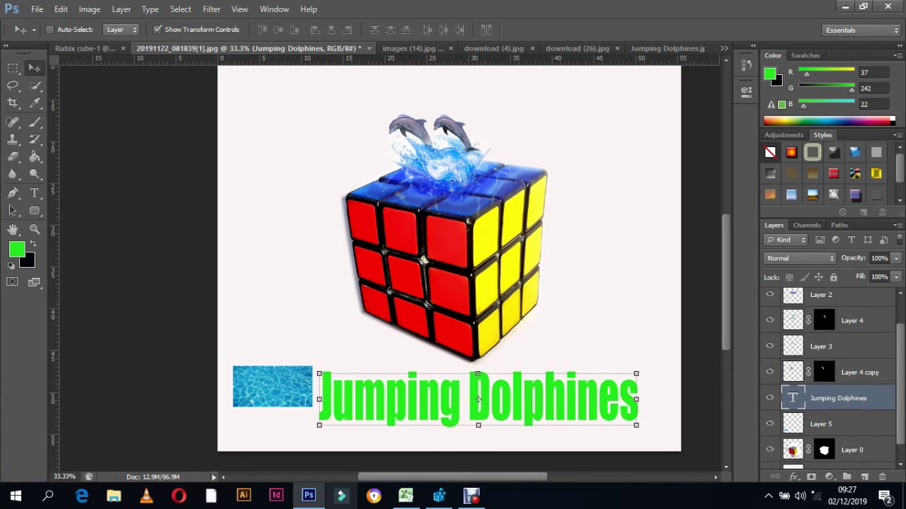
pyautogui.scroll(1, 828, 375)
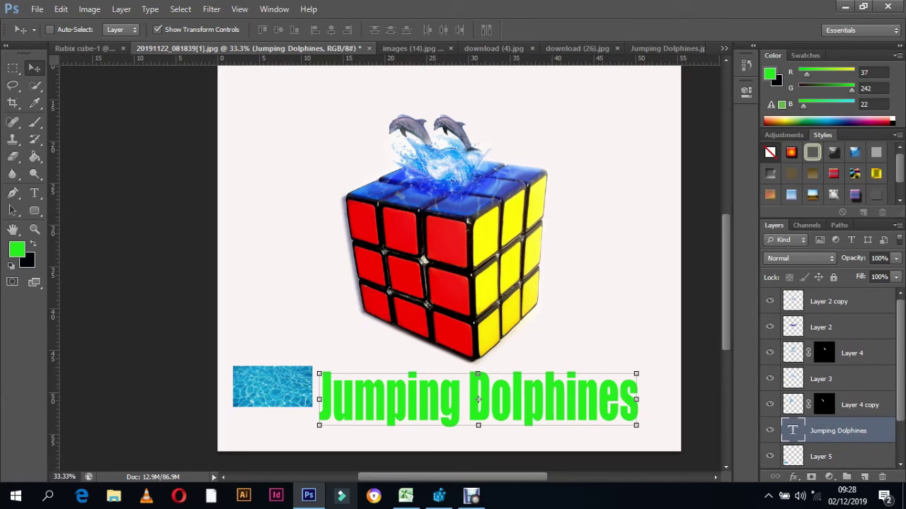
# - Stretch the pool-water layer into a strip spanning beneath the whole text
pyautogui.click(770, 352)
pyautogui.click(770, 430)
pyautogui.click(769, 456)
pyautogui.click(769, 456)
pyautogui.click(825, 457)
pyautogui.hotkey('ctrl', 't')
pyautogui.moveTo(312, 386); pyautogui.dragTo(669, 386)
pyautogui.moveTo(451, 407); pyautogui.dragTo(451, 430)
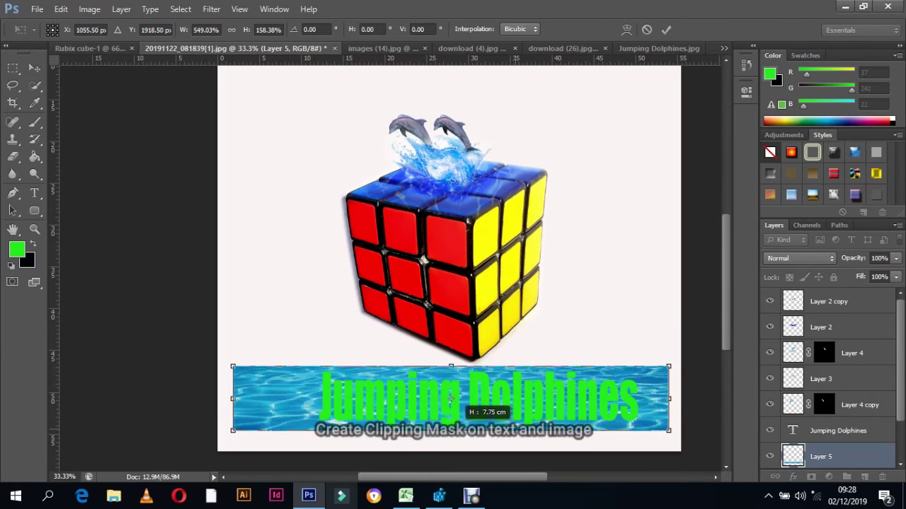
pyautogui.click(837, 430)
# - Move the lettering above the water strip and clip the water layer into the text
pyautogui.click(380, 196)
pyautogui.rightClick(814, 405)
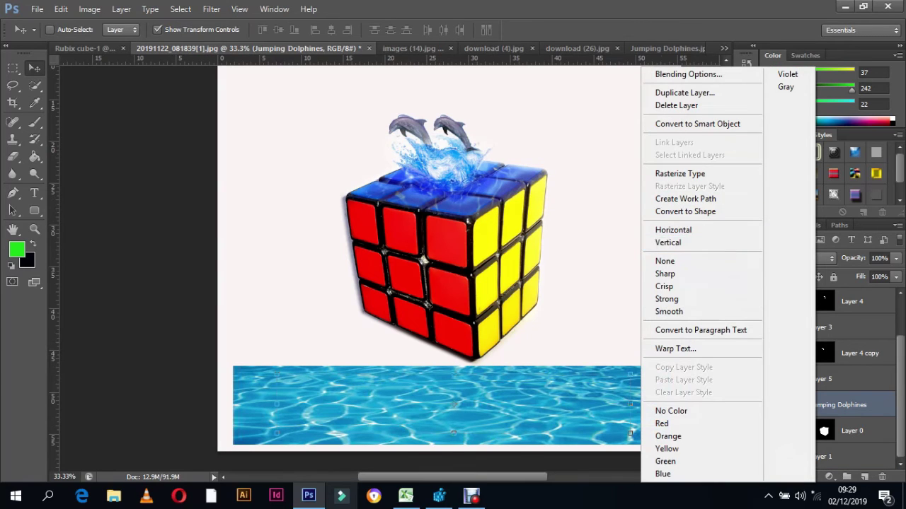
pyautogui.press('Escape')
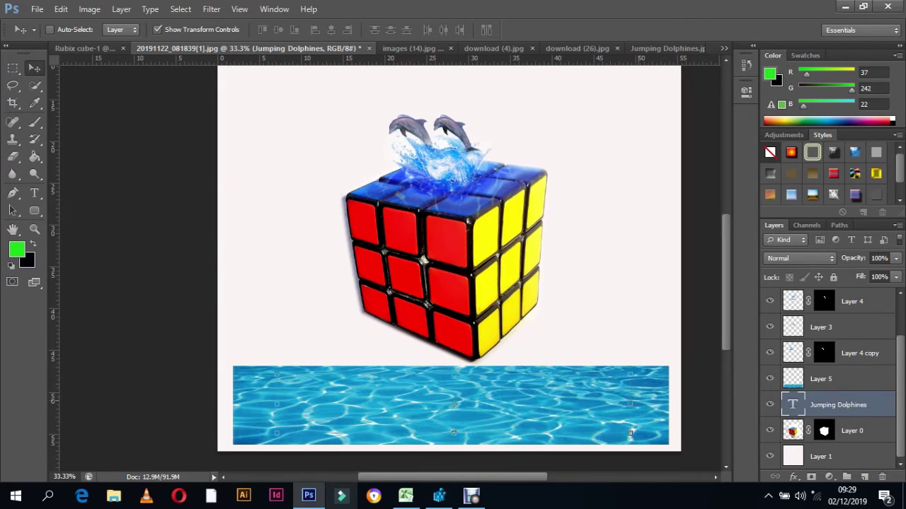
pyautogui.moveTo(581, 369); pyautogui.dragTo(586, 339)
pyautogui.rightClick(570, 361)
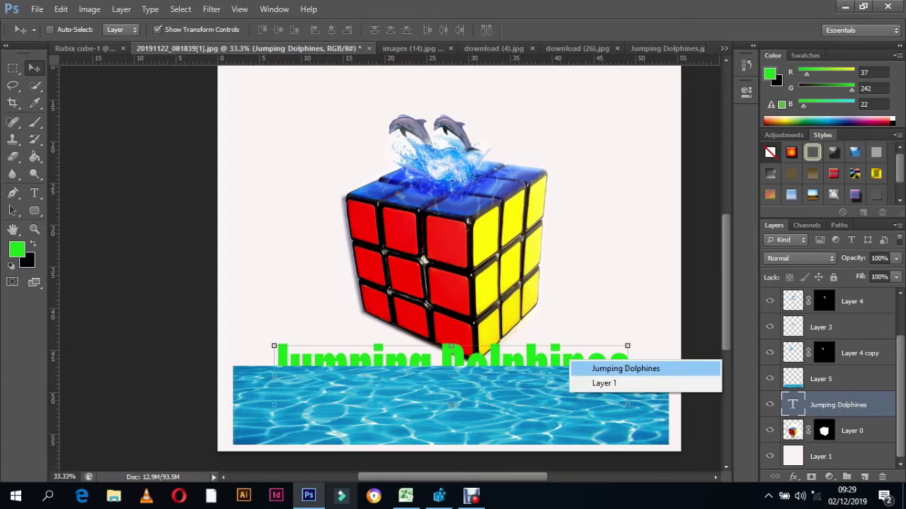
pyautogui.rightClick(815, 405)
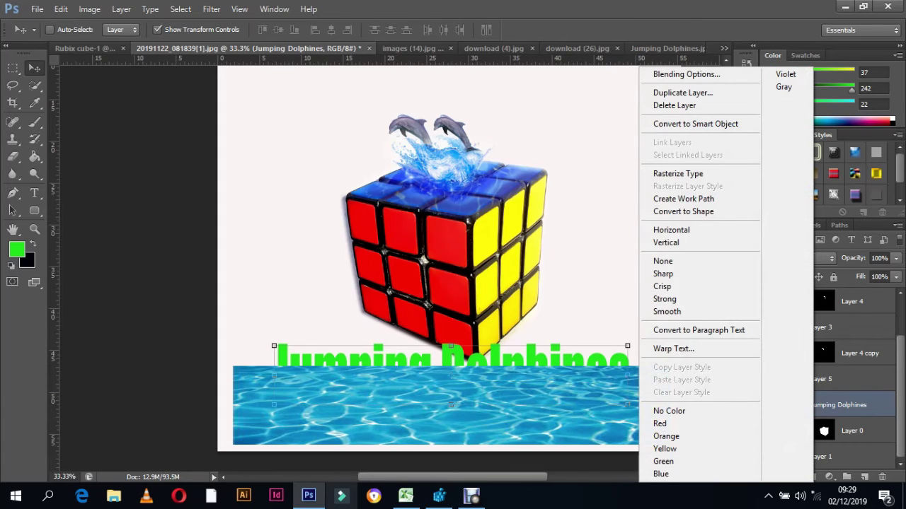
pyautogui.press('Escape')
pyautogui.click(820, 378)
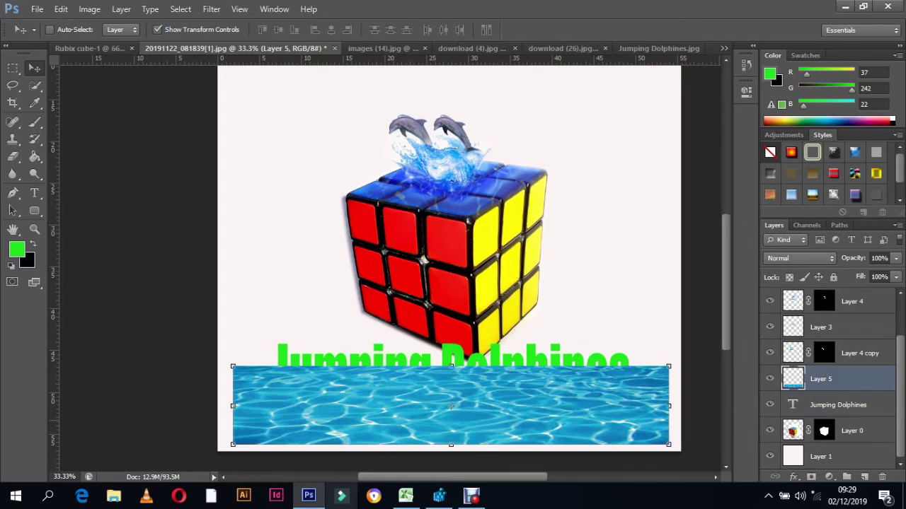
pyautogui.rightClick(556, 413)
pyautogui.rightClick(810, 378)
pyautogui.click(722, 188)
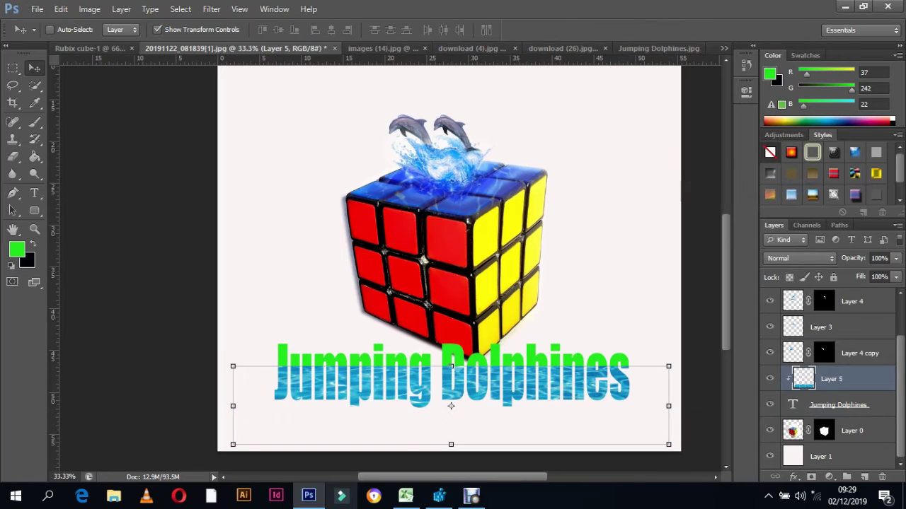
pyautogui.moveTo(451, 406); pyautogui.dragTo(450, 382)
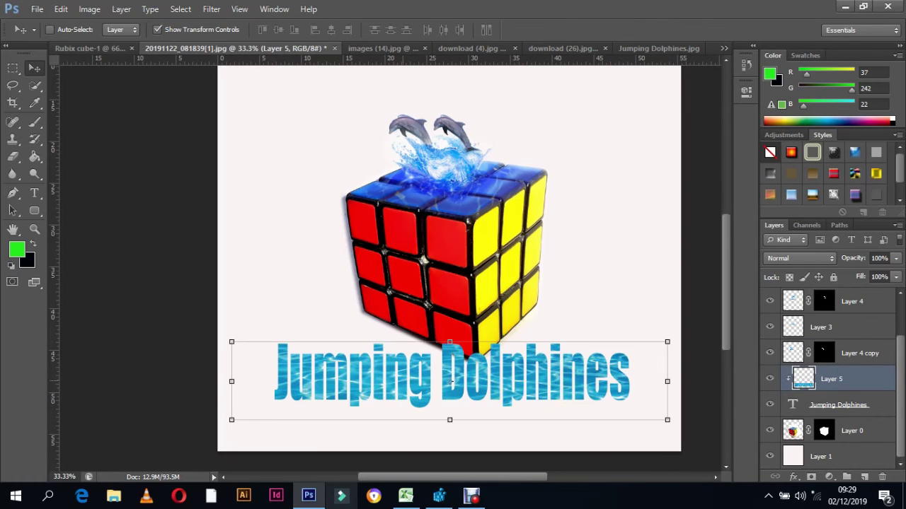
# - Merge the text layer into Layer 5, scaled to about 91% × 87% and centred below the cube
pyautogui.keyDown('shift'); pyautogui.click(838, 405); pyautogui.keyUp('shift')
pyautogui.rightClick(837, 404)
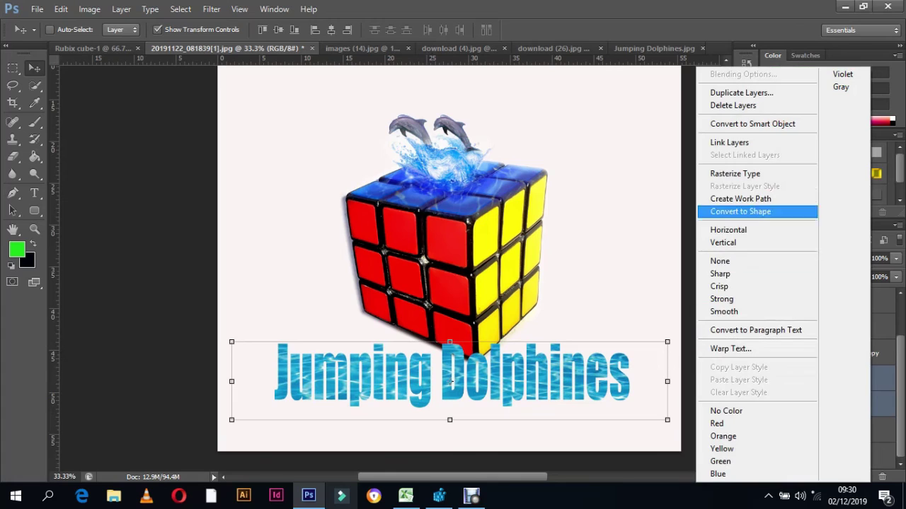
pyautogui.click(722, 173)
pyautogui.rightClick(831, 396)
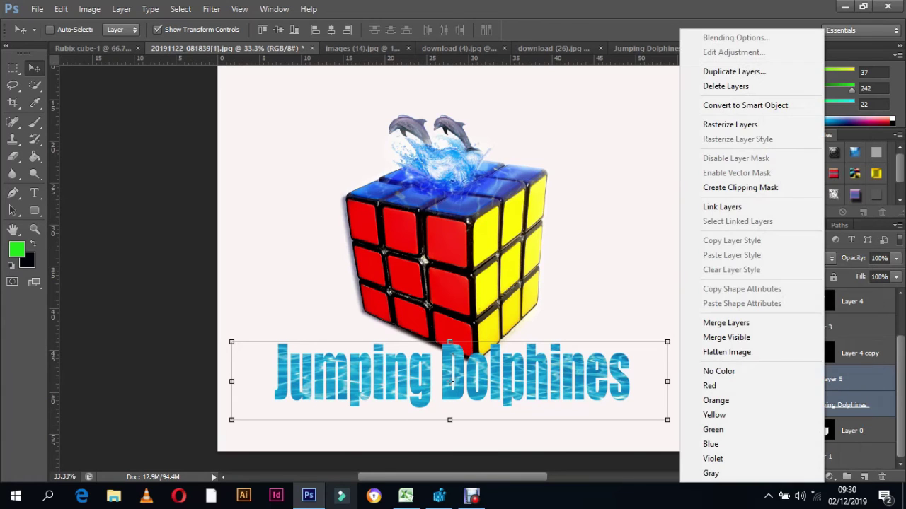
pyautogui.click(726, 322)
pyautogui.moveTo(490, 332); pyautogui.dragTo(487, 346)
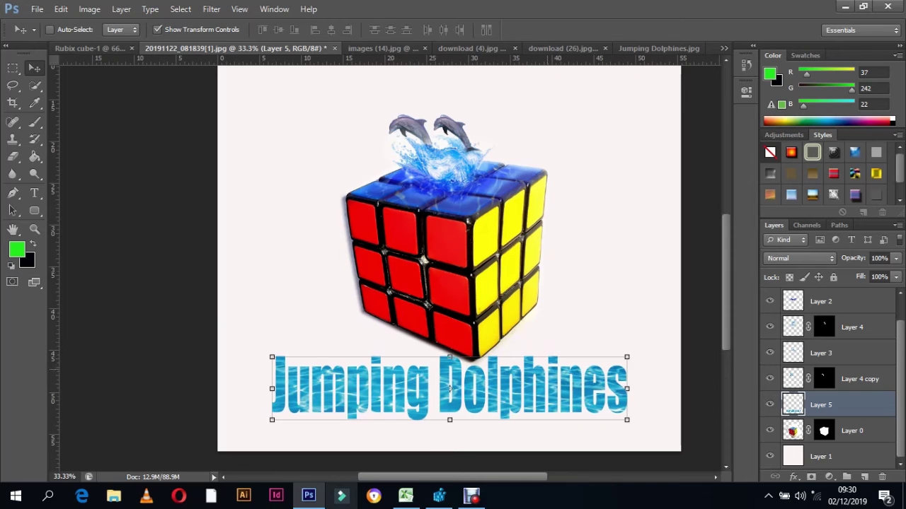
pyautogui.moveTo(627, 357); pyautogui.dragTo(577, 373)
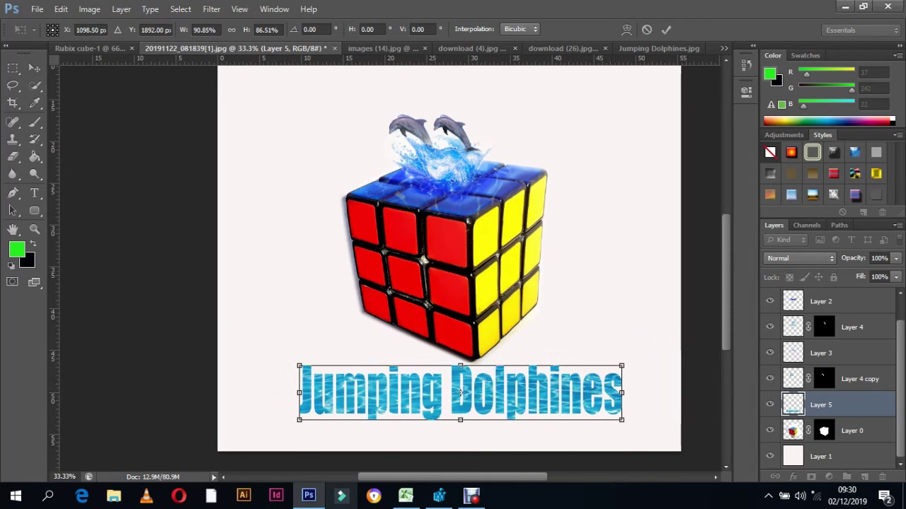
# - Duplicate Layer 5, move the copy lower, and squash it into a thin reflection strip
pyautogui.press('Return')
pyautogui.hotkey('ctrl', 'j')
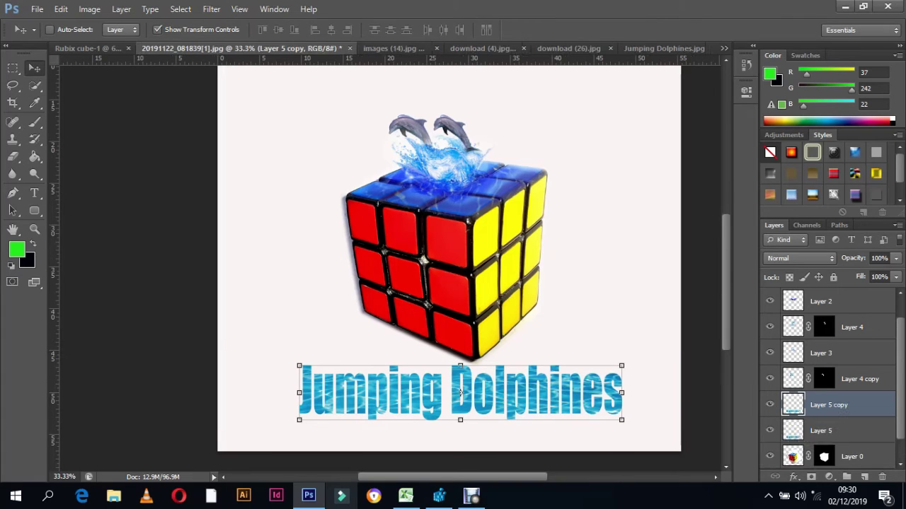
pyautogui.moveTo(461, 393); pyautogui.dragTo(461, 434)
pyautogui.hotkey('ctrl', 't')
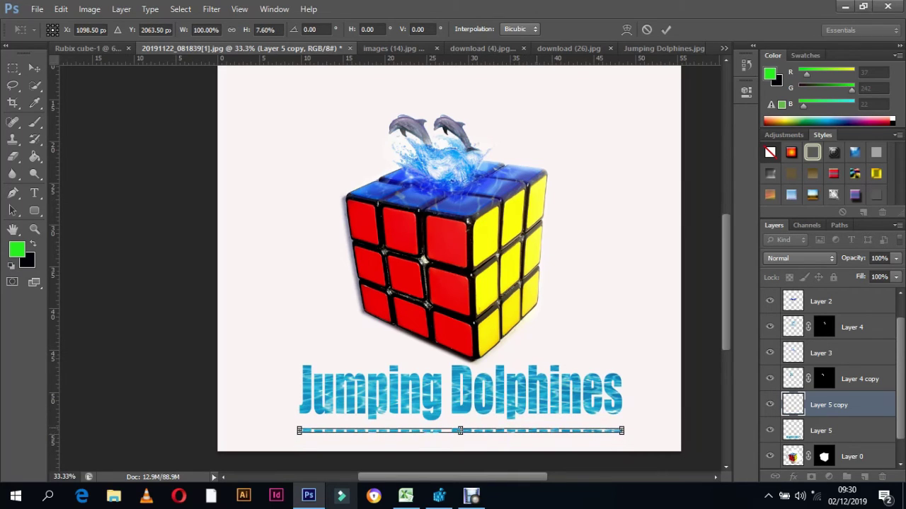
pyautogui.press('v')
pyautogui.press('Return')
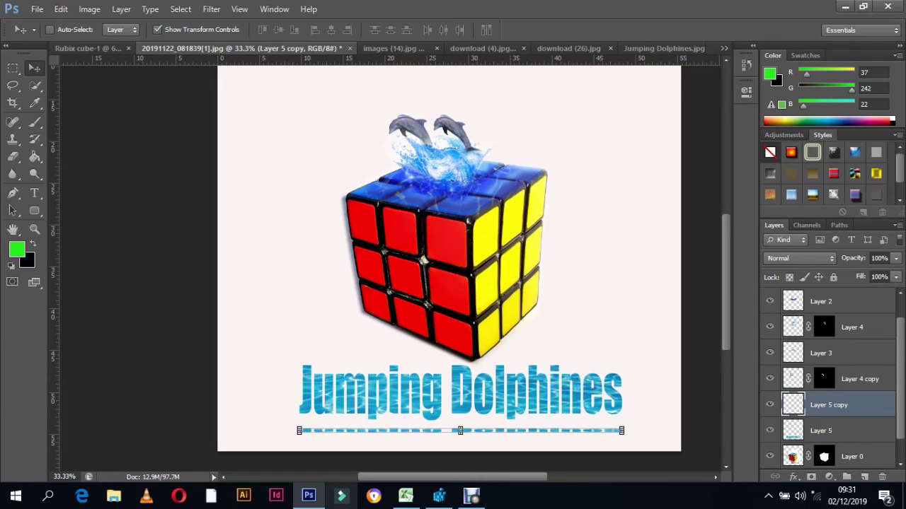
pyautogui.hotkey('alt', '[')
# - Apply Levels 0 / 0.75 / 231 to the watery lettering
pyautogui.hotkey('alt', 'i')
pyautogui.press('j')
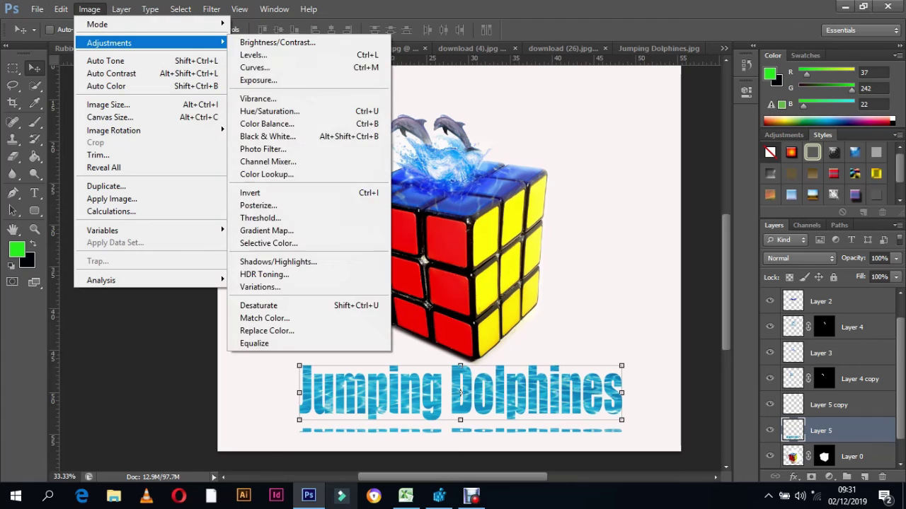
pyautogui.press('l')
pyautogui.press('Tab')
pyautogui.write('0.75')
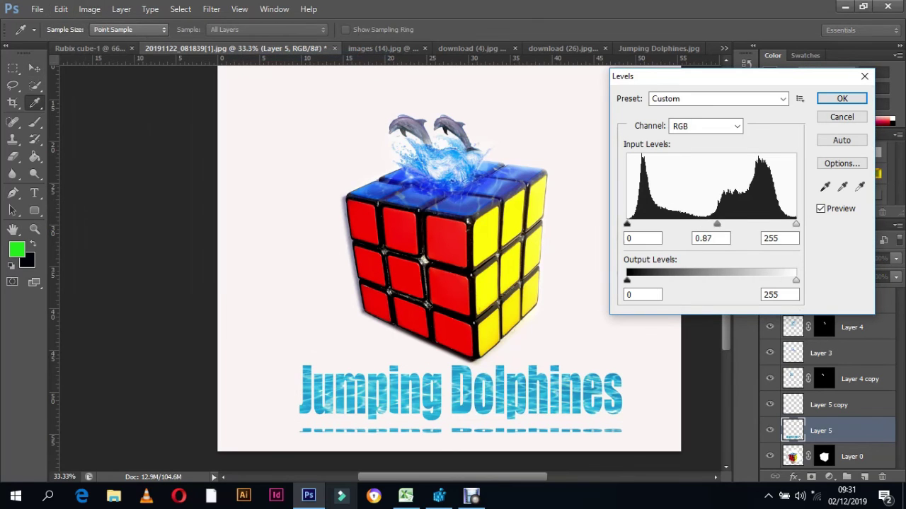
pyautogui.moveTo(795, 223); pyautogui.dragTo(783, 223)
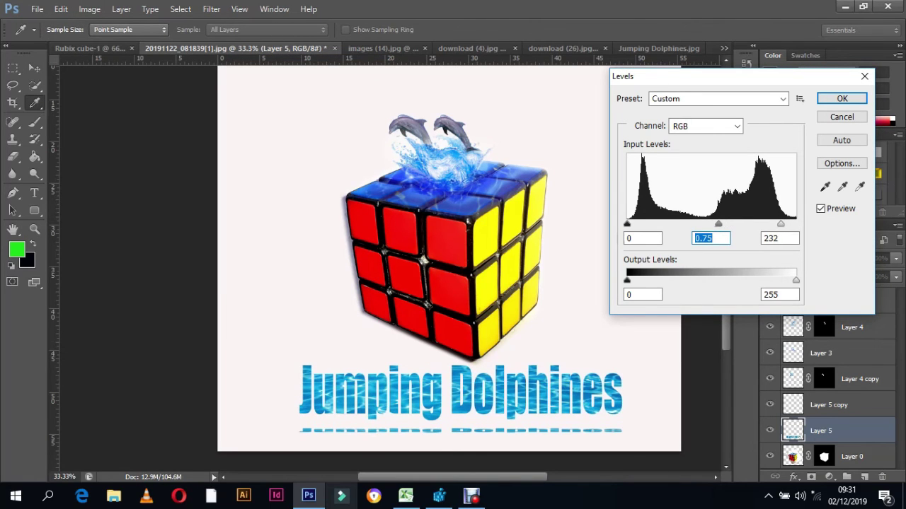
pyautogui.press('Tab')
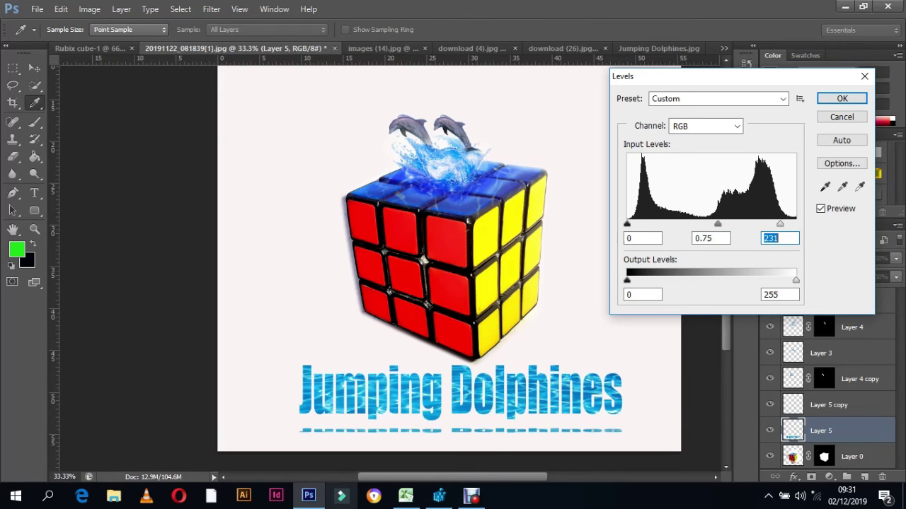
pyautogui.press('Return')
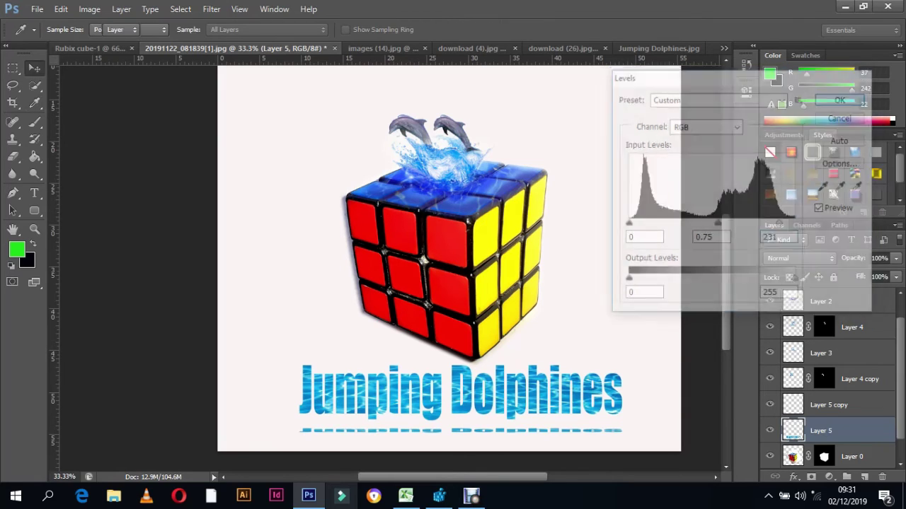
# - Add a Drop Shadow alongside Bevel & Emboss in Layer 5's layer style
pyautogui.press('v')
pyautogui.rightClick(821, 307)
pyautogui.press('Return')
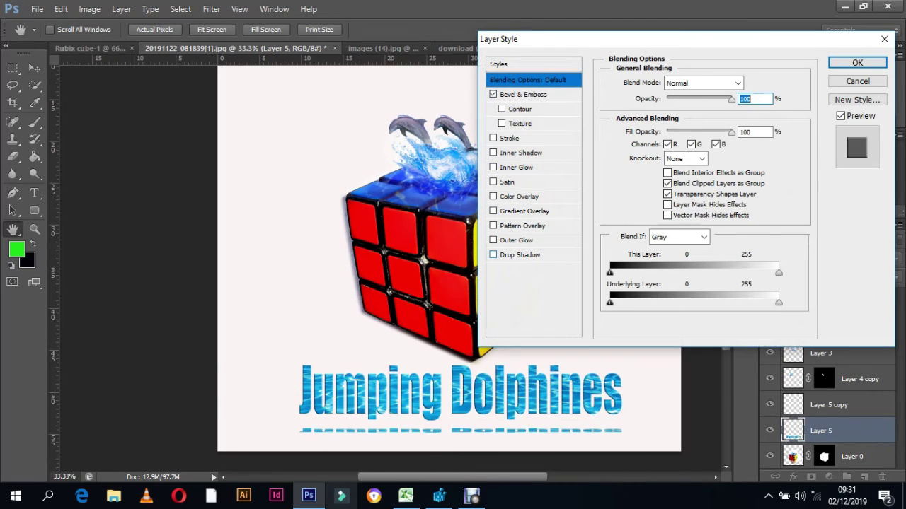
pyautogui.click(493, 255)
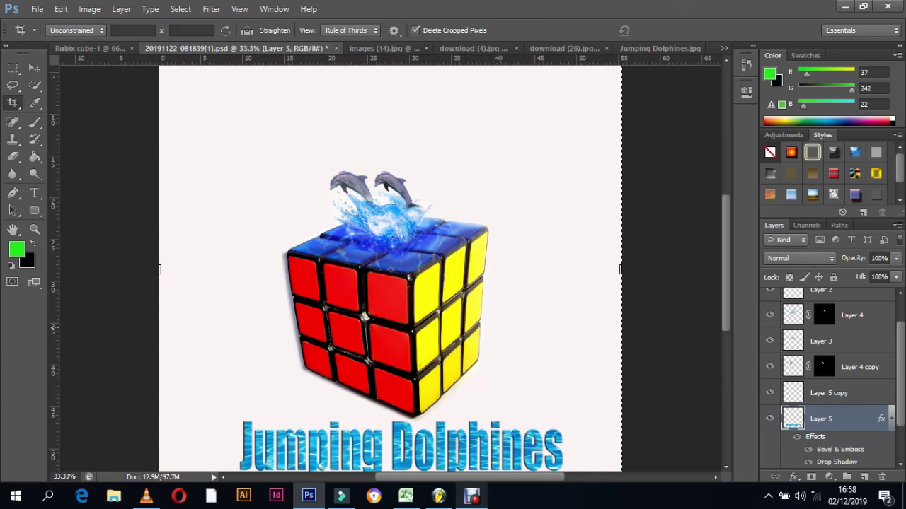
# - Squash the Jumping Dolphines title vertically to a shorter height and commit it
pyautogui.scroll(-1, 390, 269)
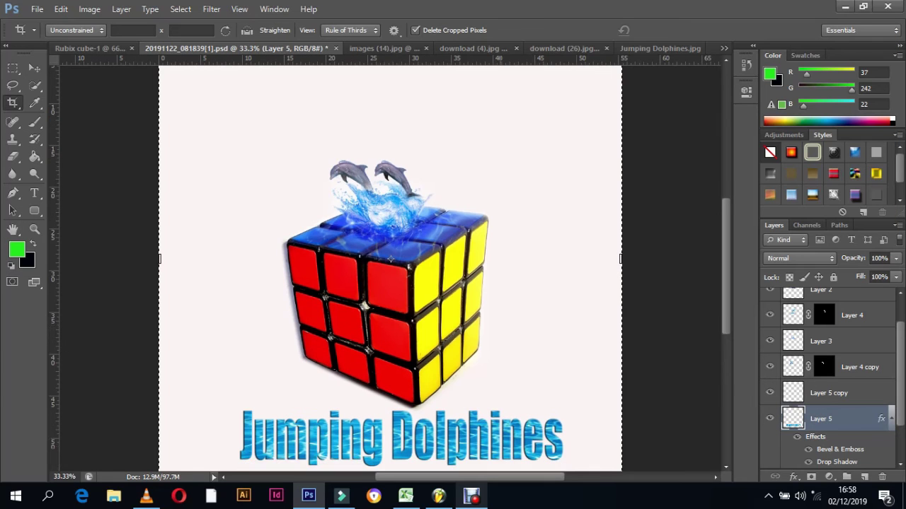
pyautogui.scroll(-1, 390, 269)
pyautogui.scroll(-1, 389, 269)
pyautogui.scroll(-1, 390, 269)
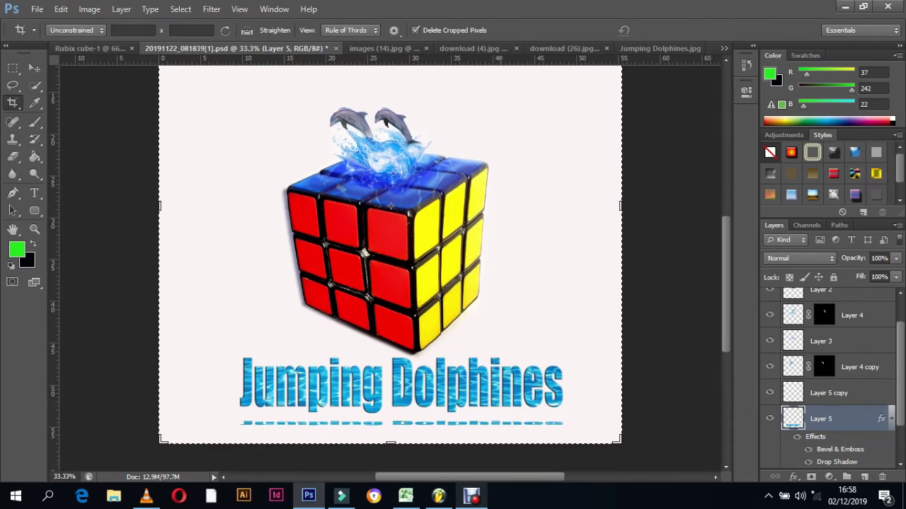
pyautogui.click(34, 68)
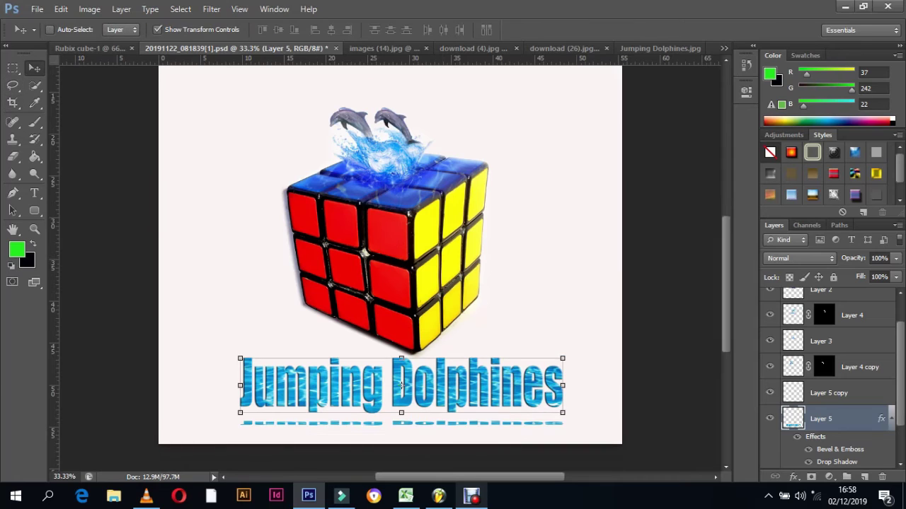
pyautogui.moveTo(401, 412); pyautogui.dragTo(401, 370)
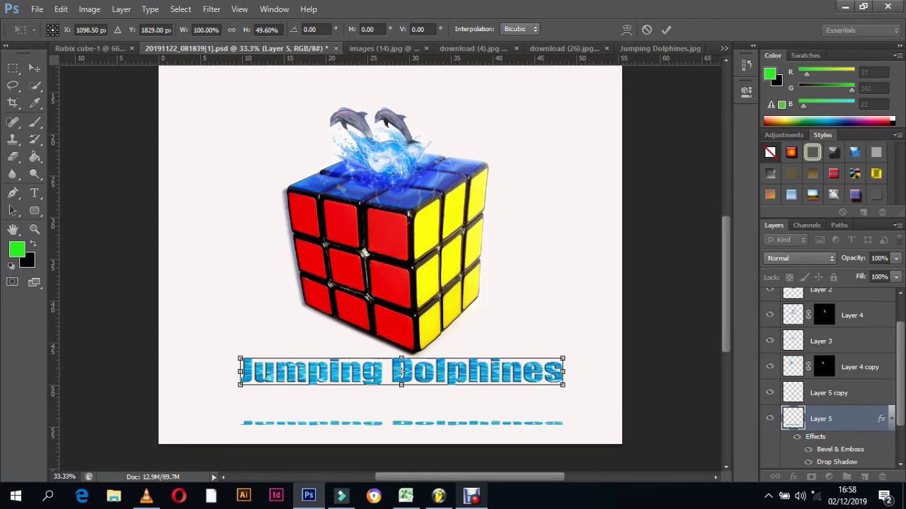
pyautogui.scroll(-3, 828, 375)
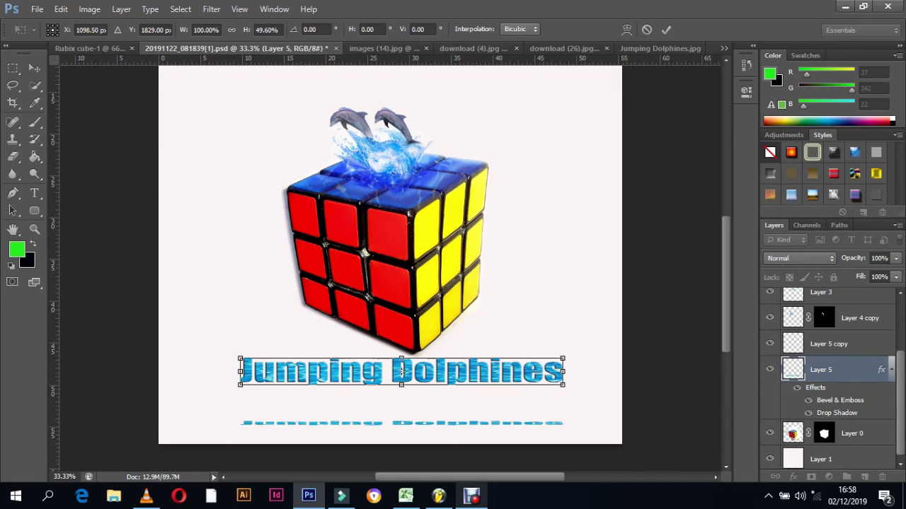
pyautogui.press('Return')
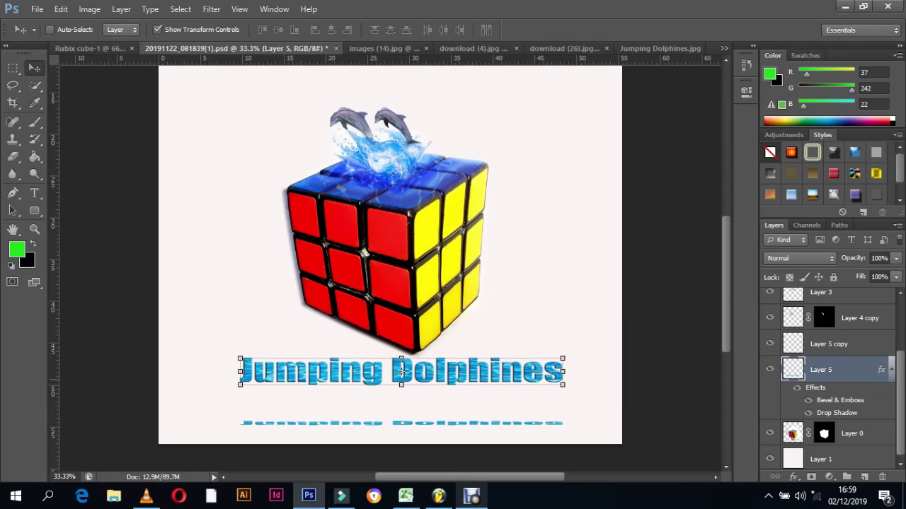
# - Flatten the title further to 80.65% height at full width and apply
pyautogui.hotkey('ctrl', 't')
pyautogui.moveTo(401, 384); pyautogui.dragTo(401, 380)
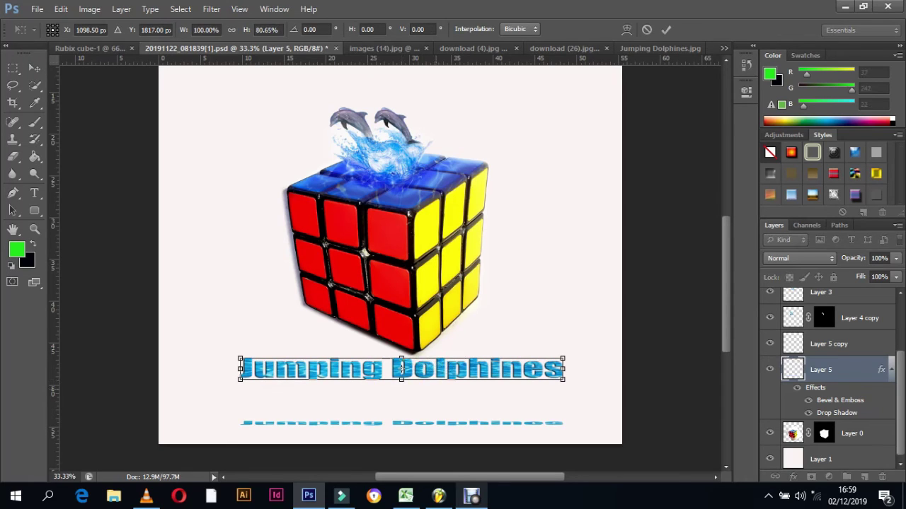
pyautogui.press('v')
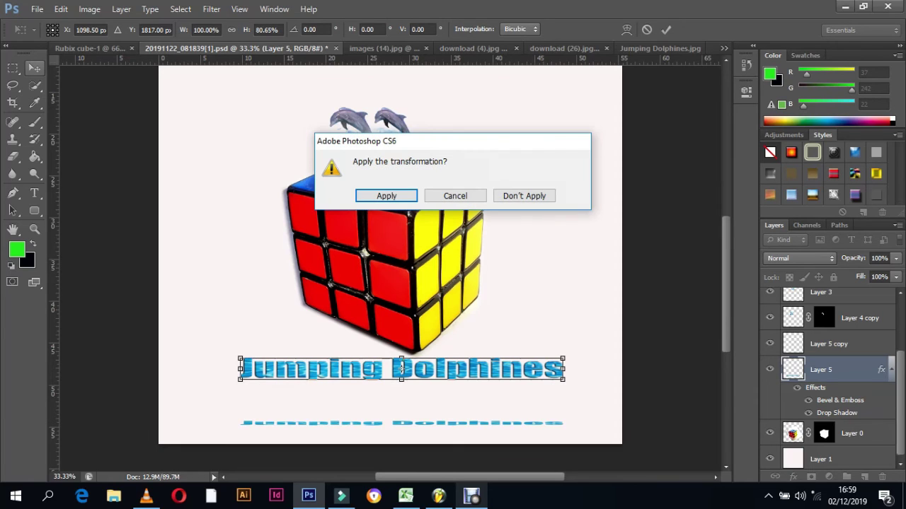
pyautogui.click(387, 196)
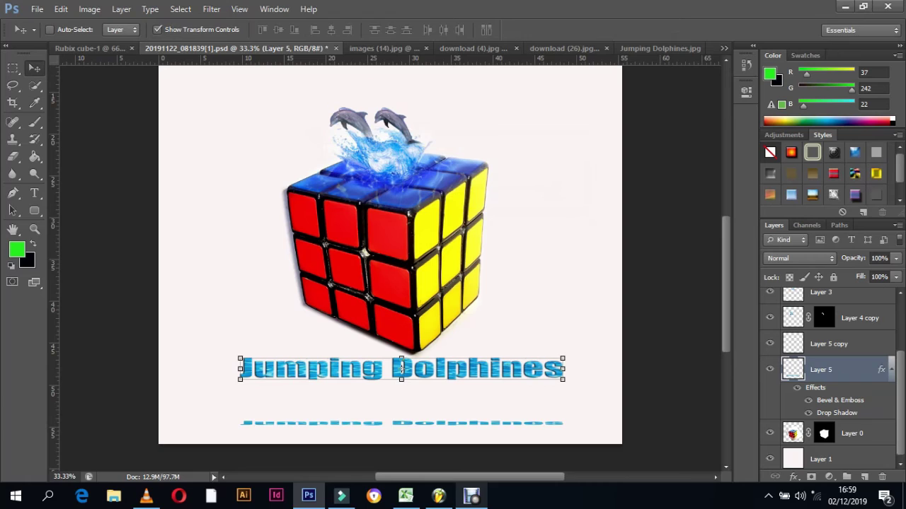
# - Move the Layer 5 copy reflection up to sit directly under the title
pyautogui.hotkey('alt', ']')
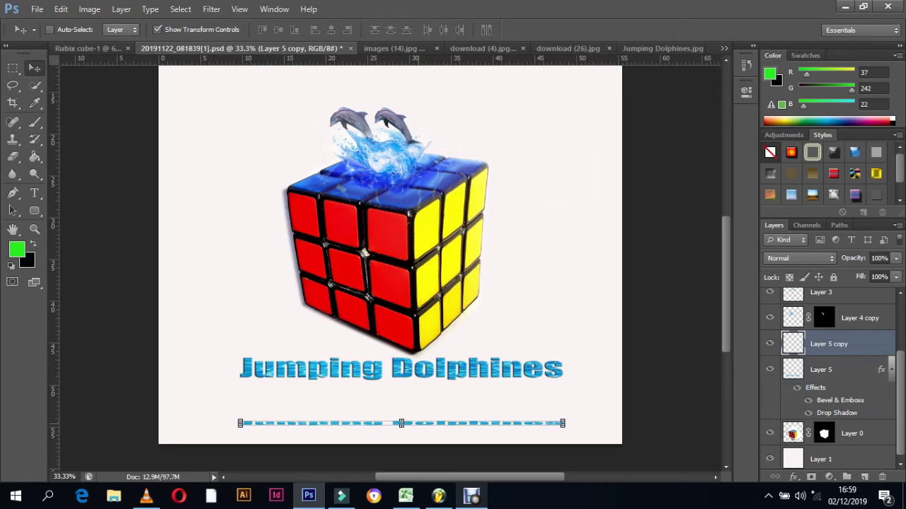
pyautogui.moveTo(434, 399); pyautogui.dragTo(434, 367)
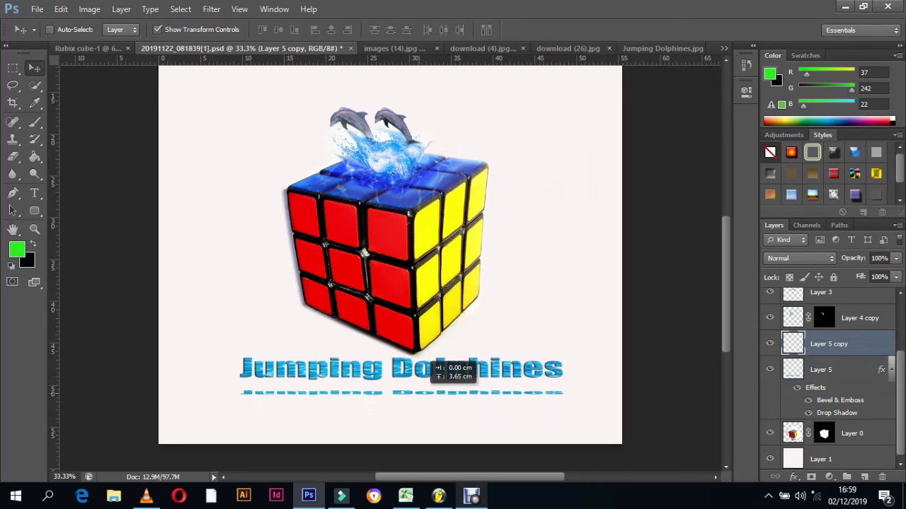
pyautogui.moveTo(434, 366); pyautogui.dragTo(434, 365)
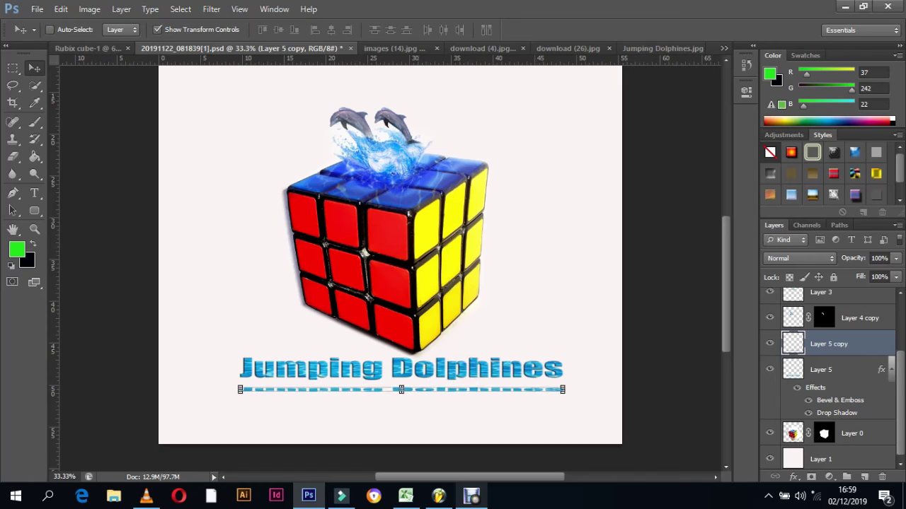
pyautogui.hotkey('alt', '[')
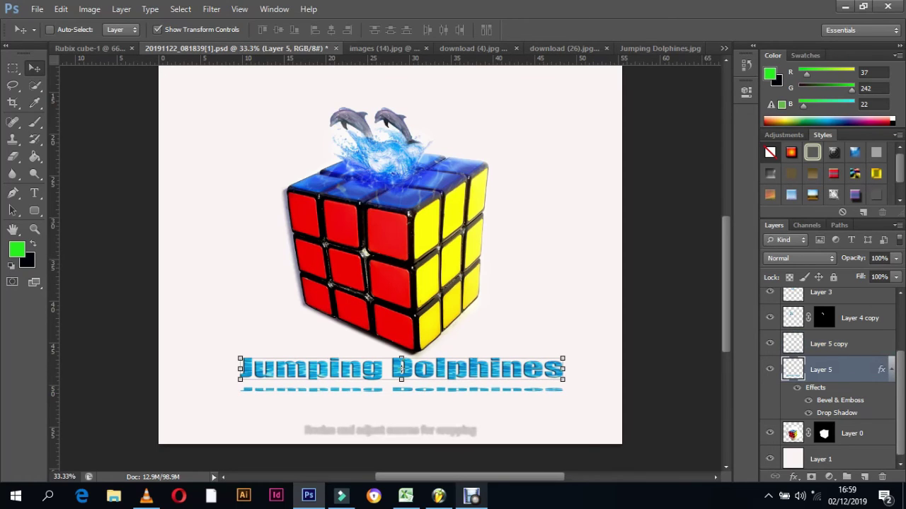
# - Recolour Layer 5 to darker teal with Hue -12, Saturation +69, Lightness -44
pyautogui.hotkey('ctrl', 'alt', 'u')
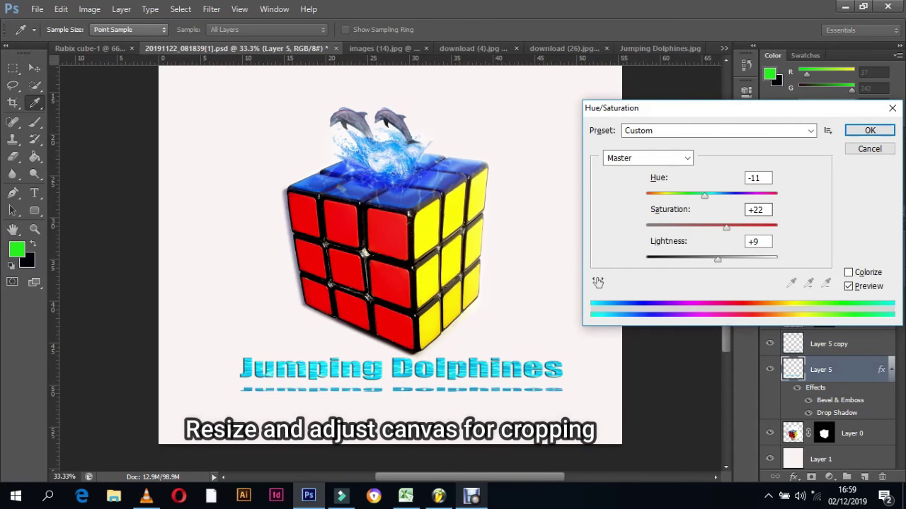
pyautogui.press('Down')
pyautogui.press('Down')
pyautogui.press('Down')
pyautogui.press('Down')
pyautogui.press('Down')
pyautogui.press('Down')
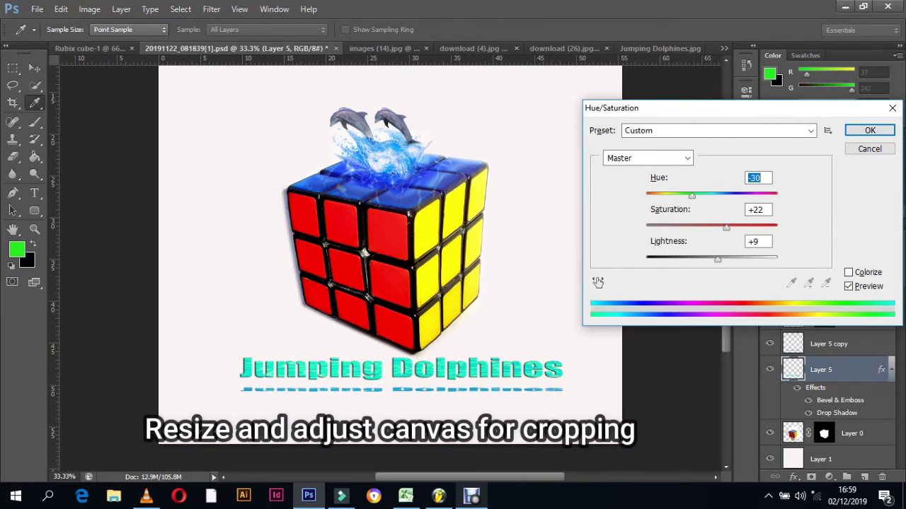
pyautogui.press('Up')
pyautogui.press('Up')
pyautogui.press('Up')
pyautogui.press('Up')
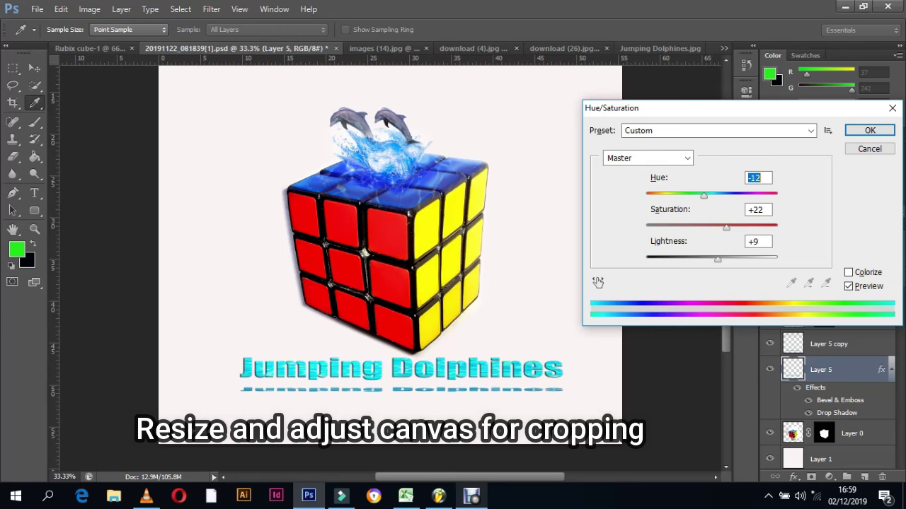
pyautogui.press('Up')
pyautogui.press('Tab')
pyautogui.press('Tab')
pyautogui.hotkey('shift', 'Down')
pyautogui.hotkey('shift', 'Down')
pyautogui.hotkey('shift', 'Down')
pyautogui.hotkey('shift', 'Down')
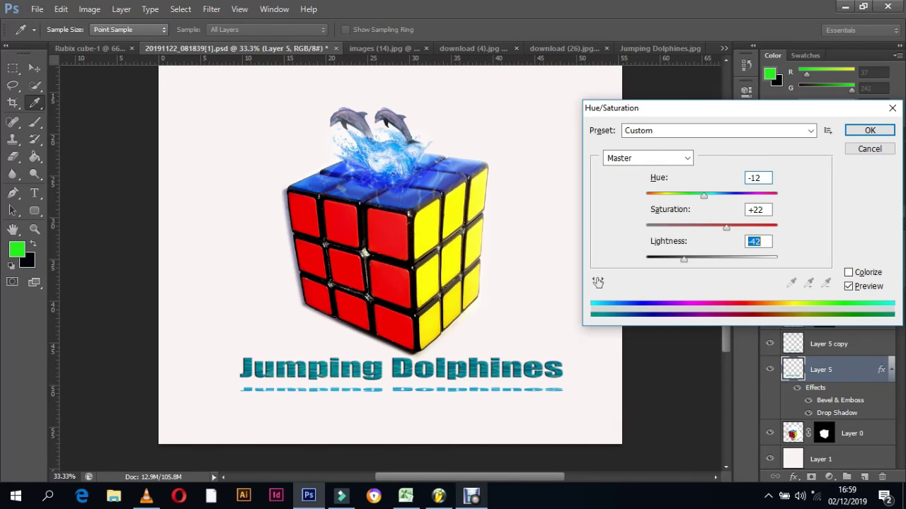
pyautogui.press('Down')
pyautogui.press('Down')
pyautogui.press('Down')
pyautogui.press('Down')
pyautogui.press('Down')
pyautogui.press('Down')
pyautogui.press('Down')
pyautogui.press('Down')
pyautogui.press('Down')
pyautogui.press('Down')
pyautogui.press('Down')
pyautogui.press('Down')
pyautogui.press('Down')
pyautogui.hotkey('shift', 'Tab')
pyautogui.press('Down')
pyautogui.press('Down')
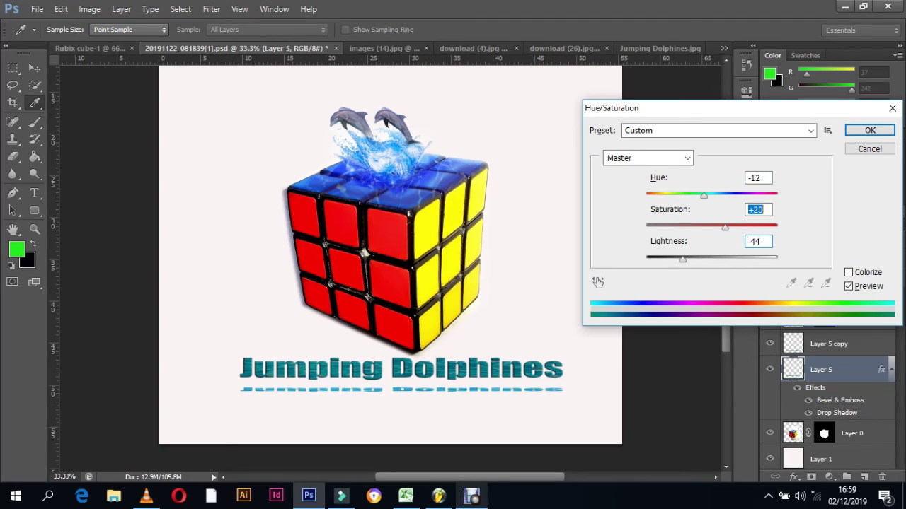
pyautogui.press('Up')
pyautogui.press('Up')
pyautogui.press('Up')
pyautogui.press('Up')
pyautogui.press('Up')
pyautogui.press('Up')
pyautogui.press('Up')
pyautogui.press('Up')
pyautogui.press('Up')
pyautogui.press('Up')
pyautogui.press('Up')
pyautogui.press('Up')
pyautogui.press('Up')
pyautogui.press('Up')
pyautogui.press('Up')
pyautogui.press('Up')
pyautogui.press('Up')
pyautogui.press('Up')
pyautogui.press('Return')
pyautogui.press('v')
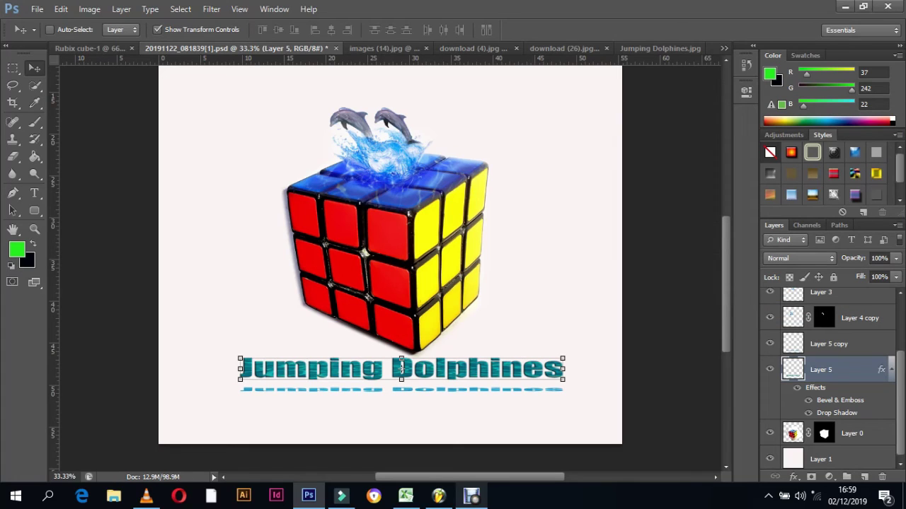
pyautogui.hotkey('alt', ']')
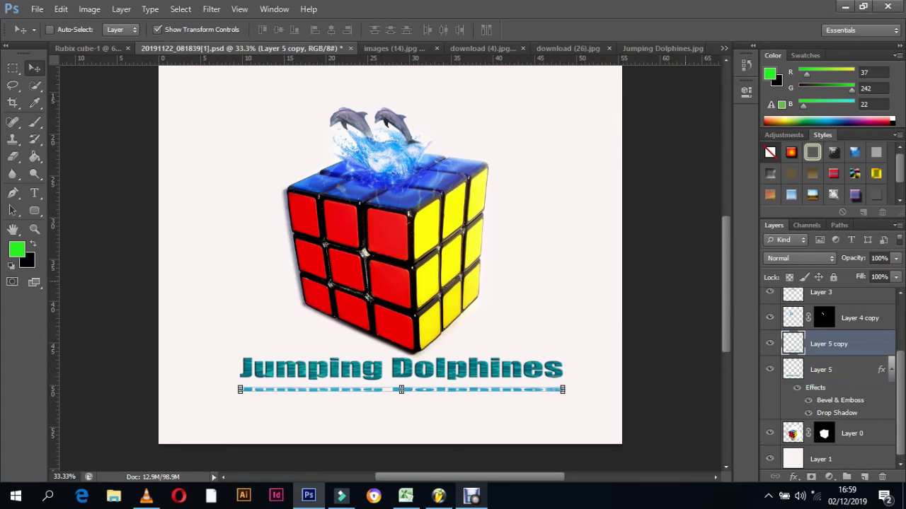
# - Darken the Layer 5 copy reflection with Hue -6, Saturation +69, Lightness -64
pyautogui.hotkey('ctrl', 'alt', 'u')
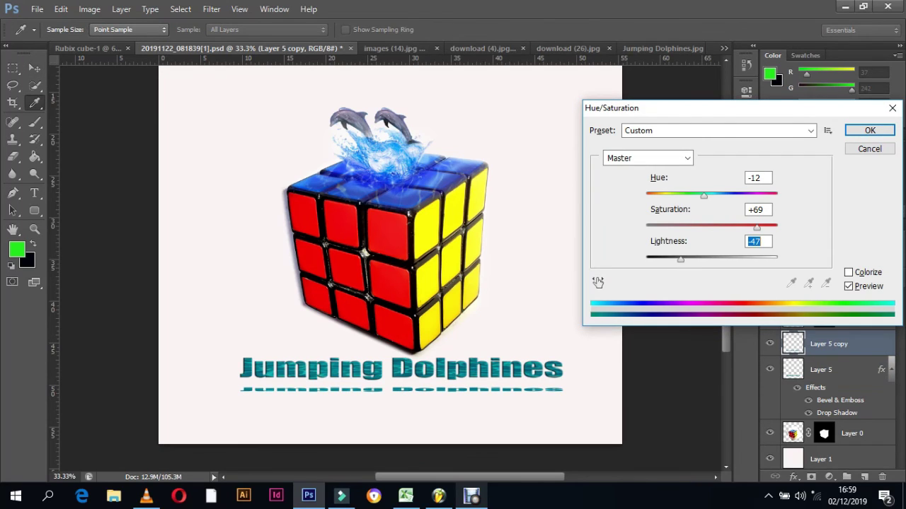
pyautogui.press('Down')
pyautogui.press('Down')
pyautogui.press('Down')
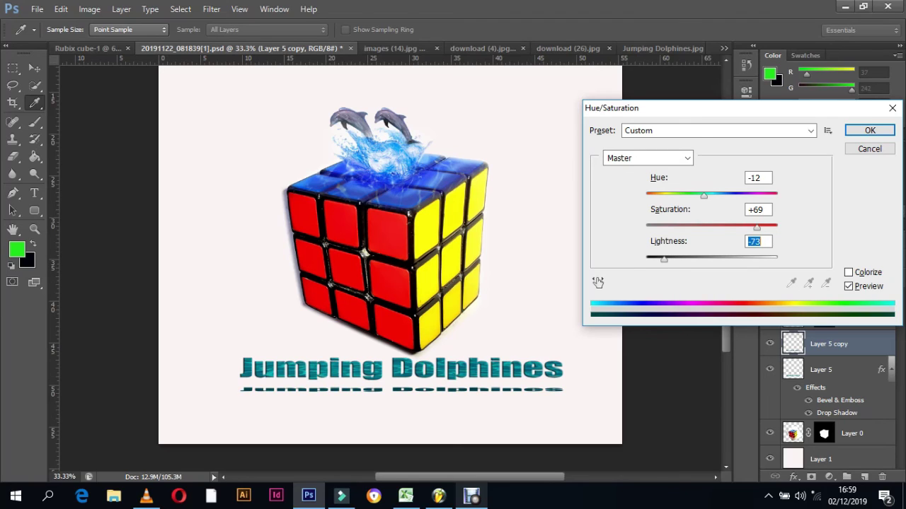
pyautogui.press('Up')
pyautogui.press('Up')
pyautogui.press('Up')
pyautogui.press('Up')
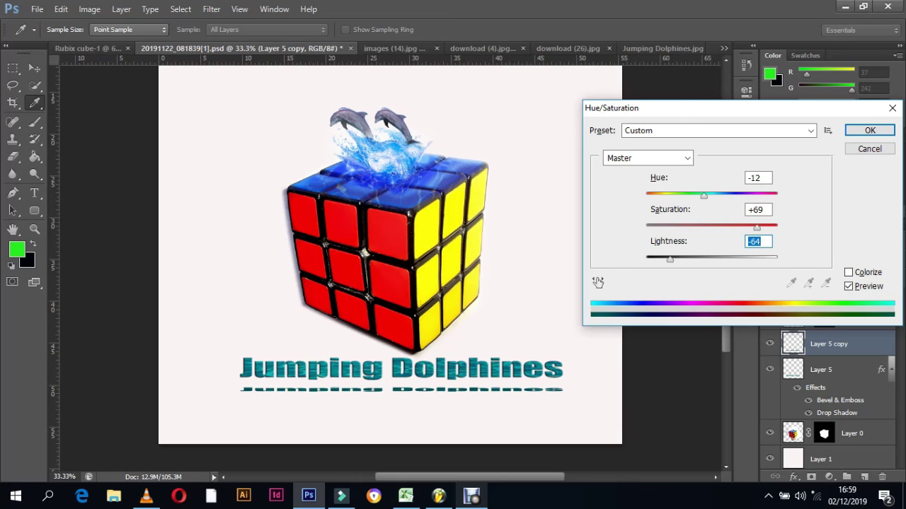
pyautogui.hotkey('shift', 'Tab')
pyautogui.hotkey('shift', 'Tab')
pyautogui.press('Up')
pyautogui.press('Up')
pyautogui.press('Up')
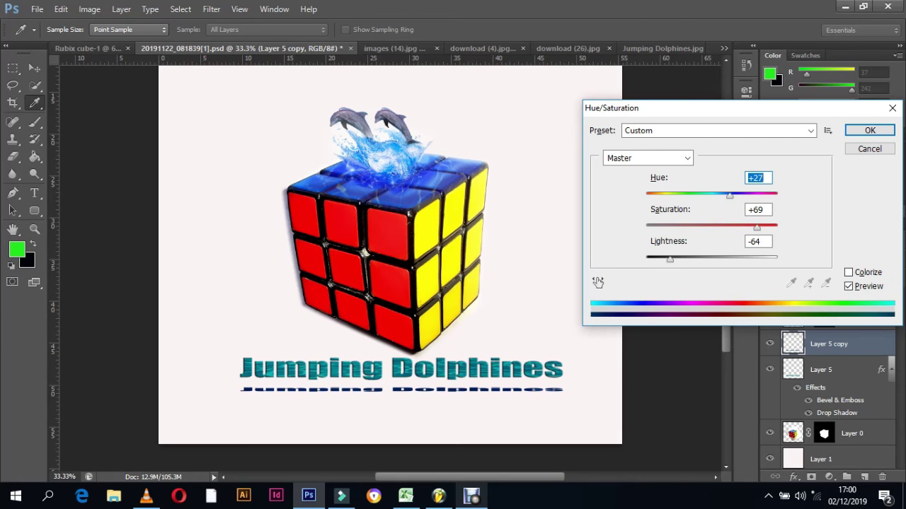
pyautogui.press('Down')
pyautogui.press('Down')
pyautogui.press('Down')
pyautogui.press('Down')
pyautogui.press('Down')
pyautogui.press('Down')
pyautogui.press('Down')
pyautogui.press('Down')
pyautogui.press('Down')
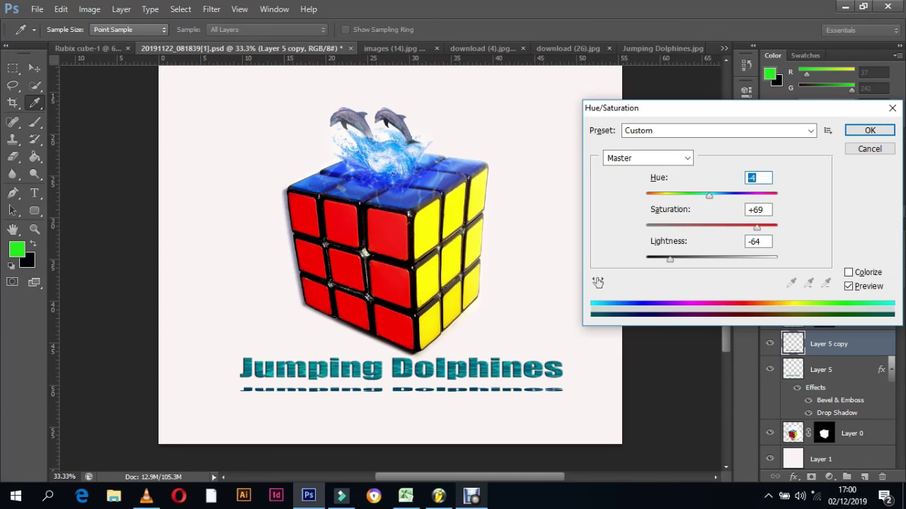
pyautogui.press('Down')
pyautogui.press('Down')
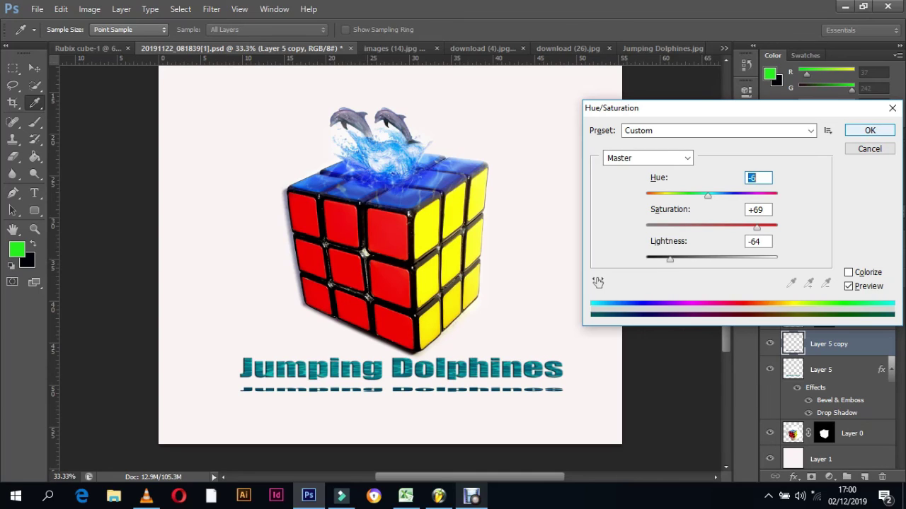
pyautogui.press('Return')
pyautogui.press('v')
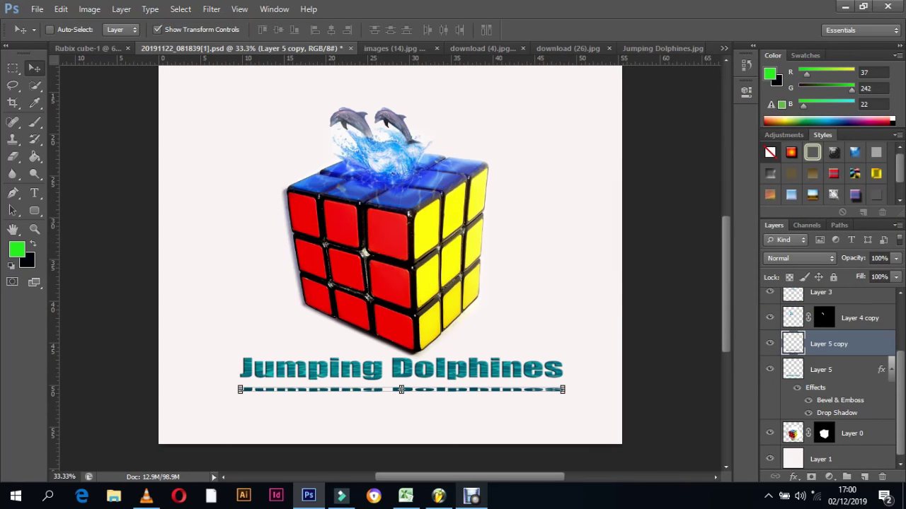
# - Move Layer 4 copy, the left dolphin, to sit just below Layer 4
pyautogui.scroll(2, 832, 378)
pyautogui.scroll(2, 832, 378)
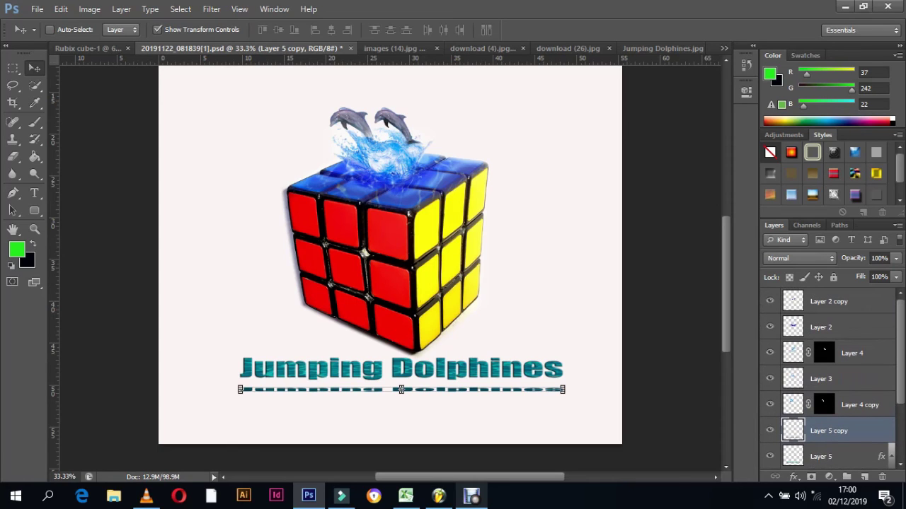
pyautogui.hotkey('alt', ']')
pyautogui.hotkey('alt', ']')
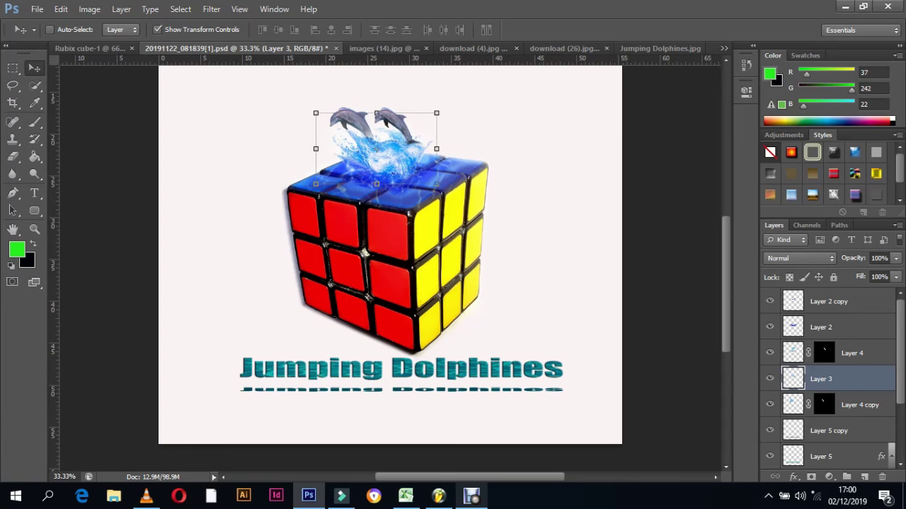
pyautogui.click(770, 405)
pyautogui.click(770, 405)
pyautogui.moveTo(792, 405); pyautogui.dragTo(793, 372)
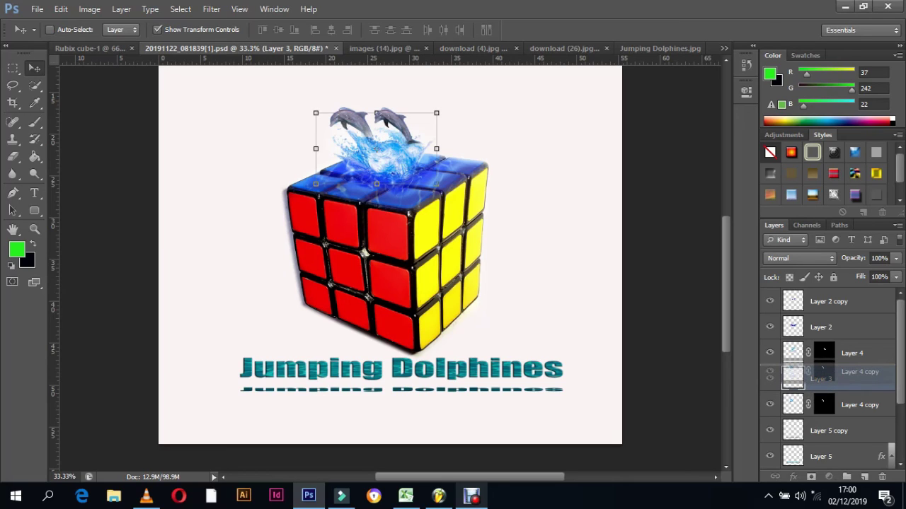
pyautogui.moveTo(792, 375); pyautogui.dragTo(793, 378)
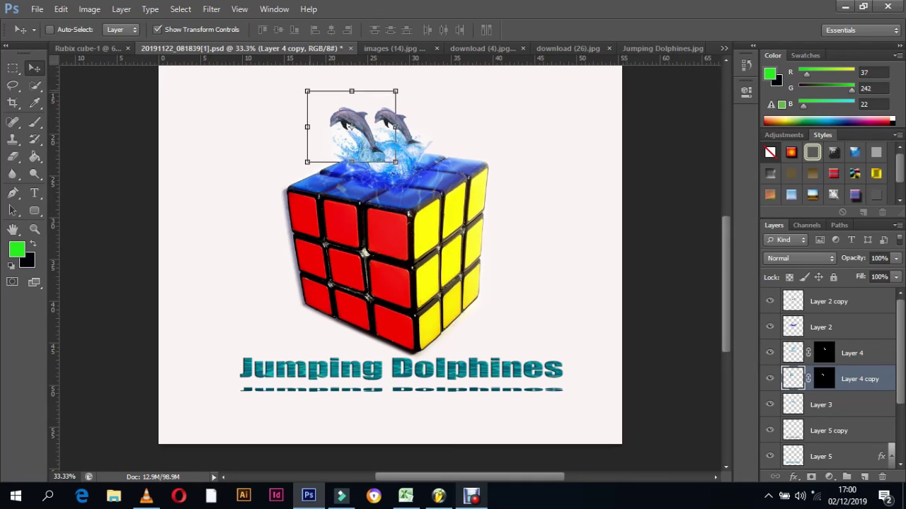
# - Enlarge the left dolphin to about 112.75% width and 109.26% height
pyautogui.moveTo(307, 91)
pyautogui.mouseDown()
pyautogui.moveTo(296, 85)
pyautogui.moveTo(346, 84)
pyautogui.mouseUp()
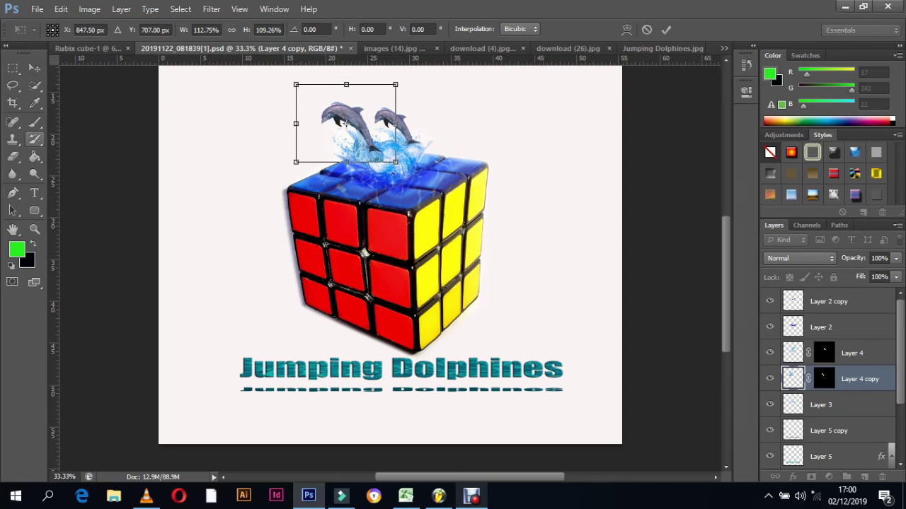
pyautogui.click(13, 156)
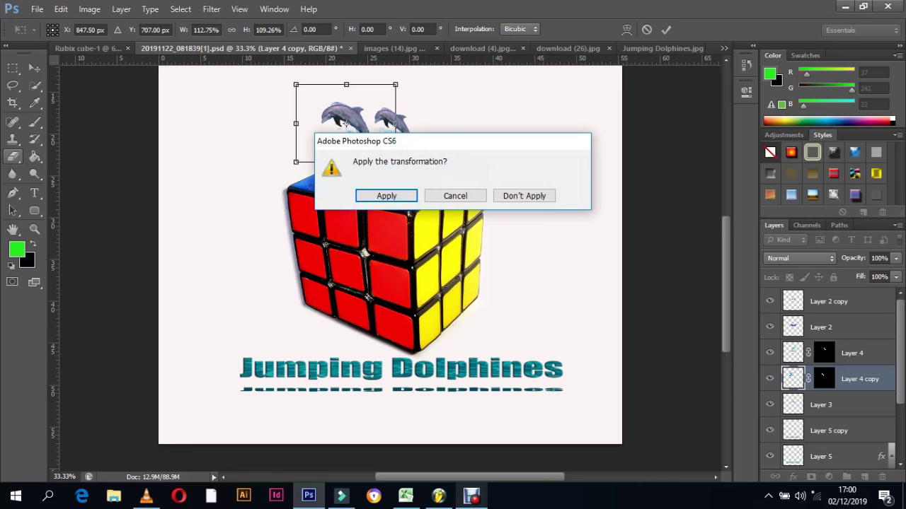
pyautogui.press('Return')
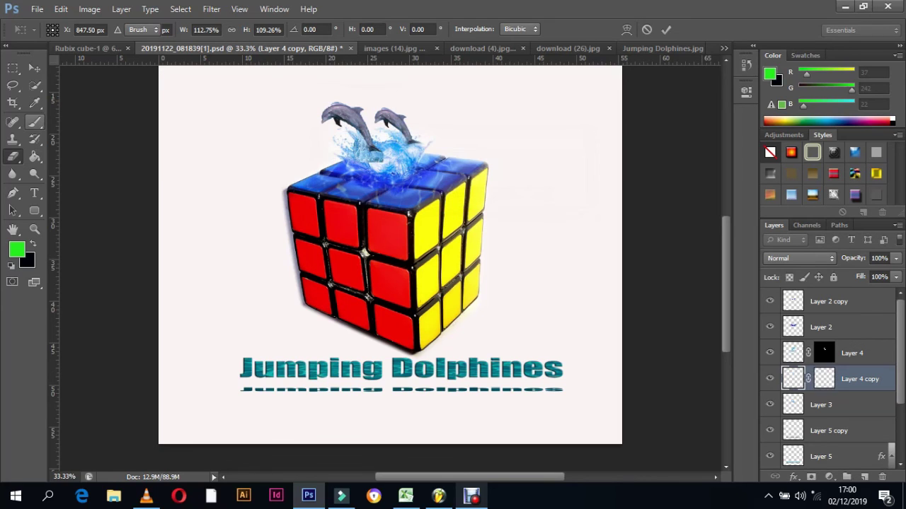
# - Set the Eraser brush to 143 px size with 3% hardness
pyautogui.click(66, 29)
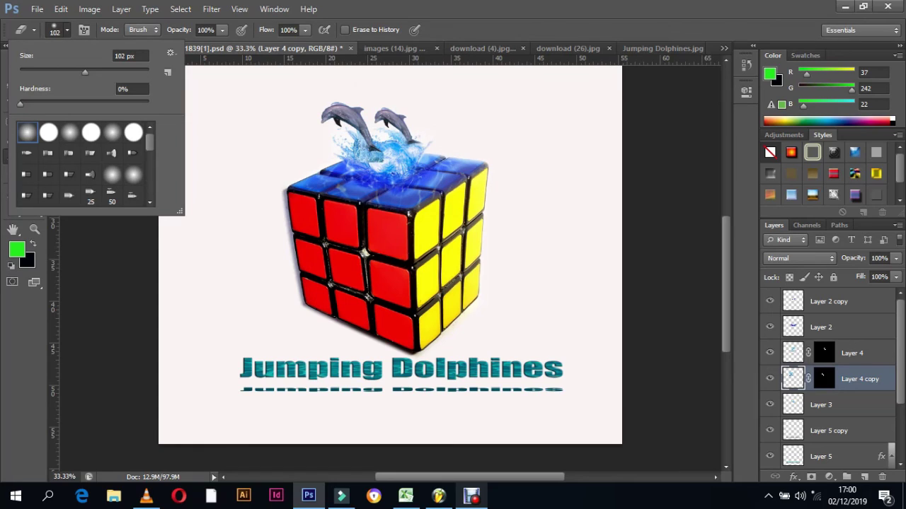
pyautogui.press('Tab')
pyautogui.press('Up')
pyautogui.press('Up')
pyautogui.press('Up')
pyautogui.hotkey('shift', 'Tab')
pyautogui.write('143')
pyautogui.press('Return')
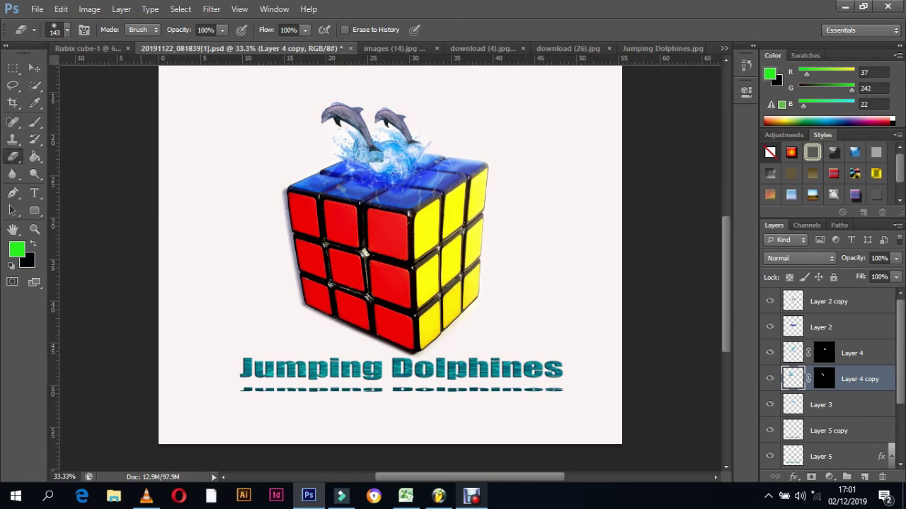
# - Zoom in, softly erase small splash patches atop the cube, then zoom back out
pyautogui.press('z')
pyautogui.click(364, 166)
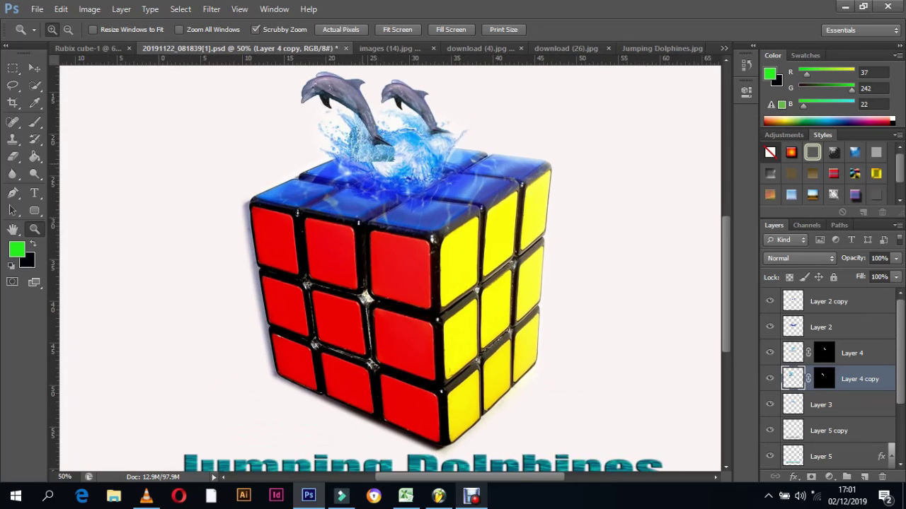
pyautogui.click(367, 164)
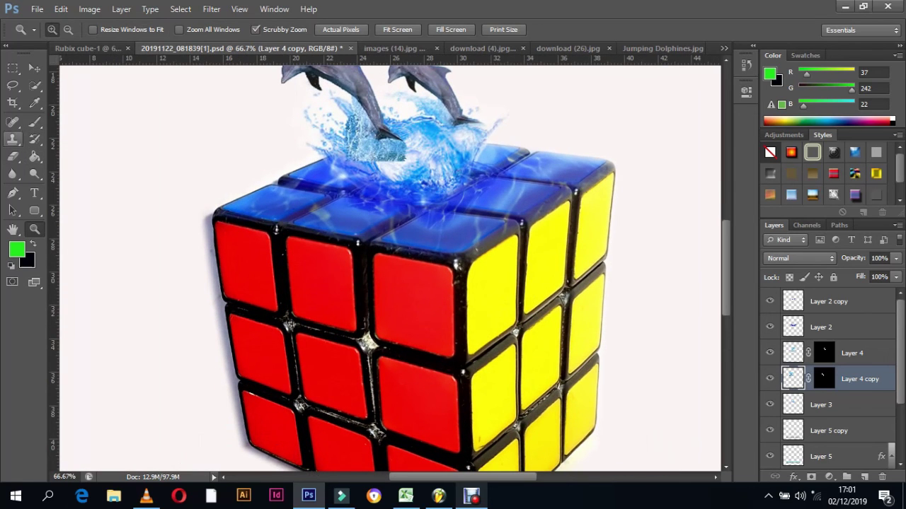
pyautogui.click(13, 157)
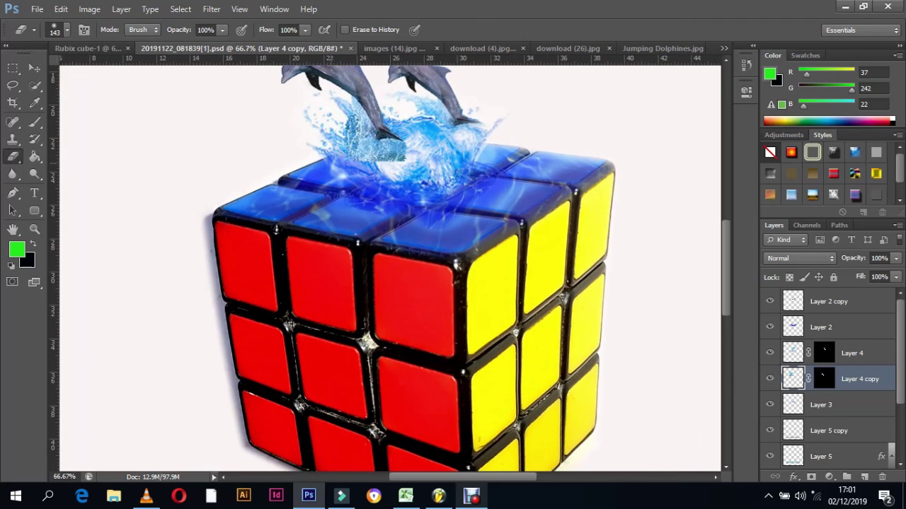
pyautogui.moveTo(362, 156); pyautogui.dragTo(401, 149)
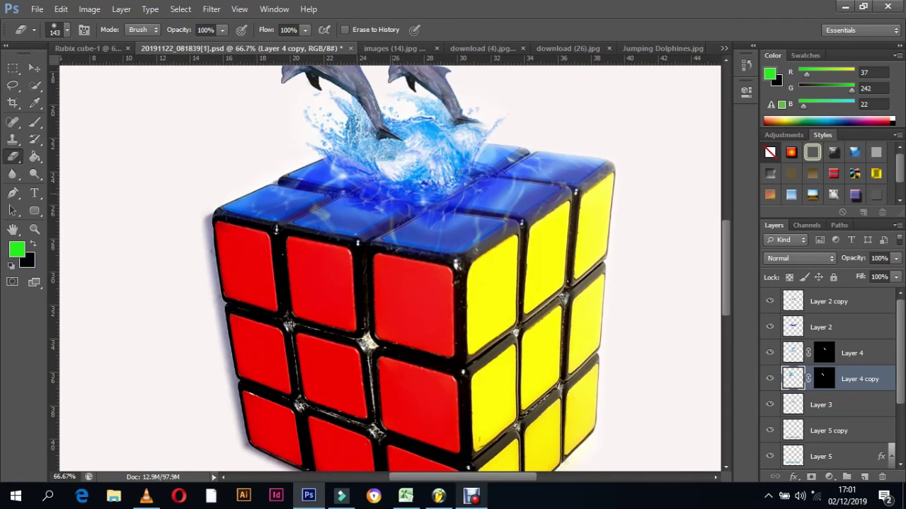
pyautogui.moveTo(345, 121); pyautogui.dragTo(355, 137)
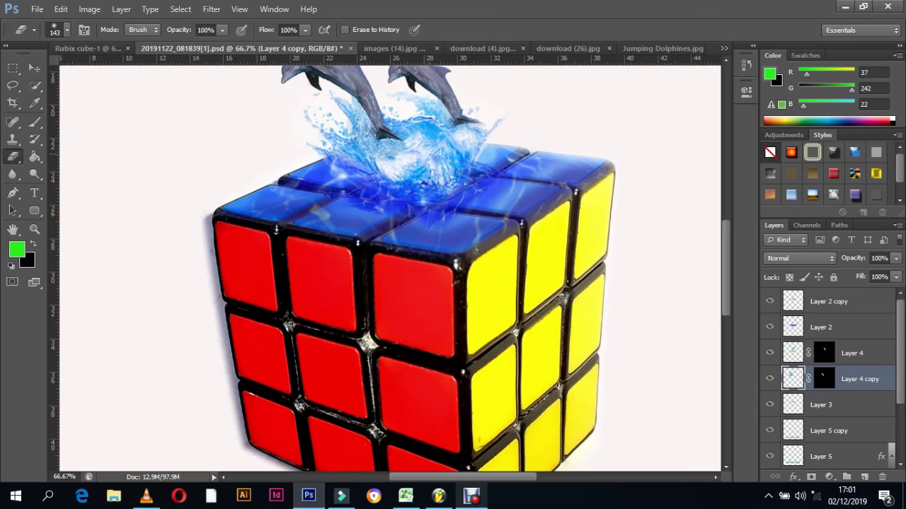
pyautogui.click(429, 154)
pyautogui.click(34, 228)
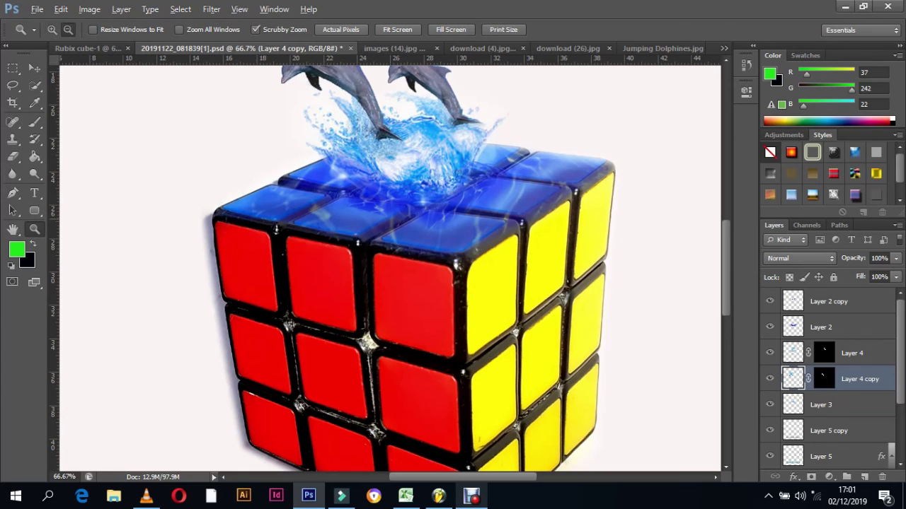
pyautogui.keyDown('alt'); pyautogui.click(380, 220); pyautogui.keyUp('alt')
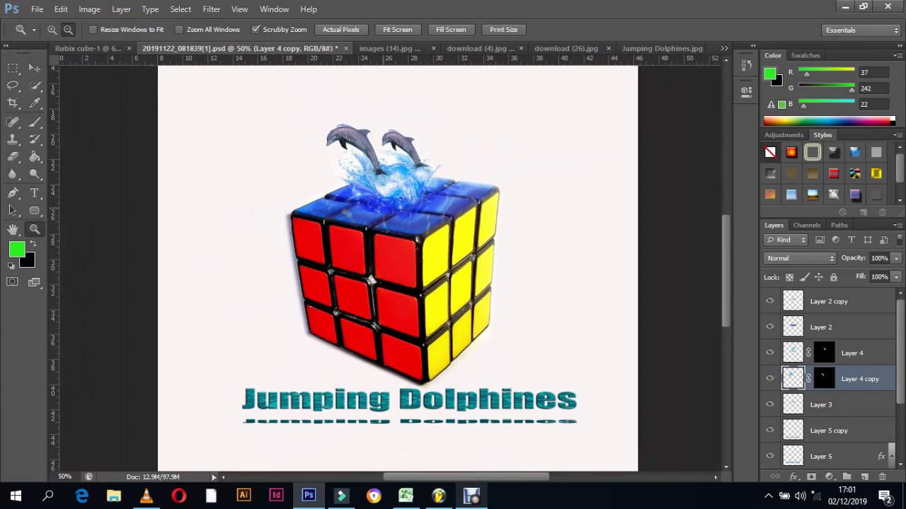
pyautogui.keyDown('alt'); pyautogui.click(376, 216); pyautogui.keyUp('alt')
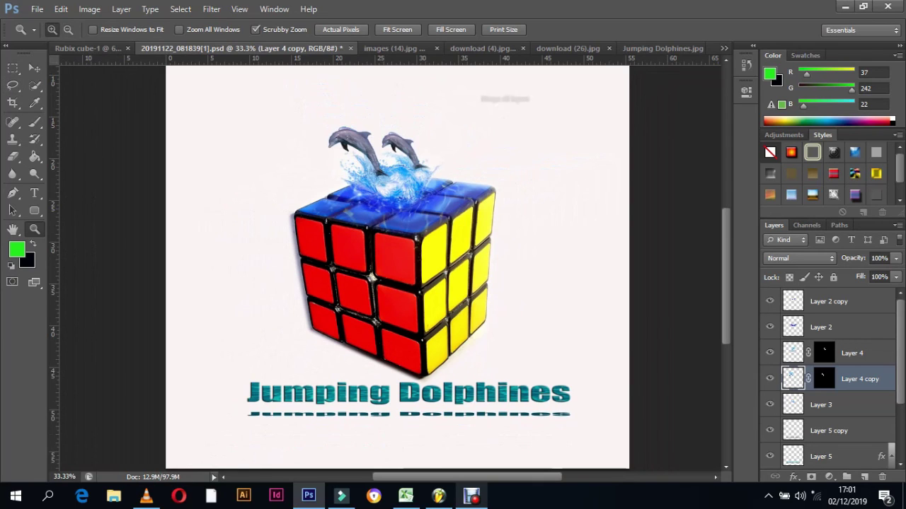
# - Select every layer and merge them all into the single Layer 2 copy
pyautogui.scroll(-3, 828, 375)
pyautogui.scroll(-1, 827, 375)
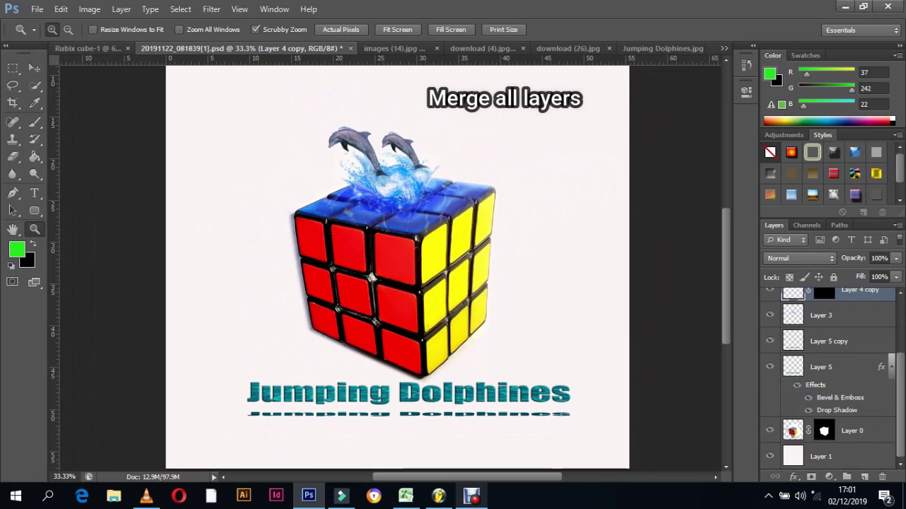
pyautogui.click(824, 456)
pyautogui.scroll(3, 828, 375)
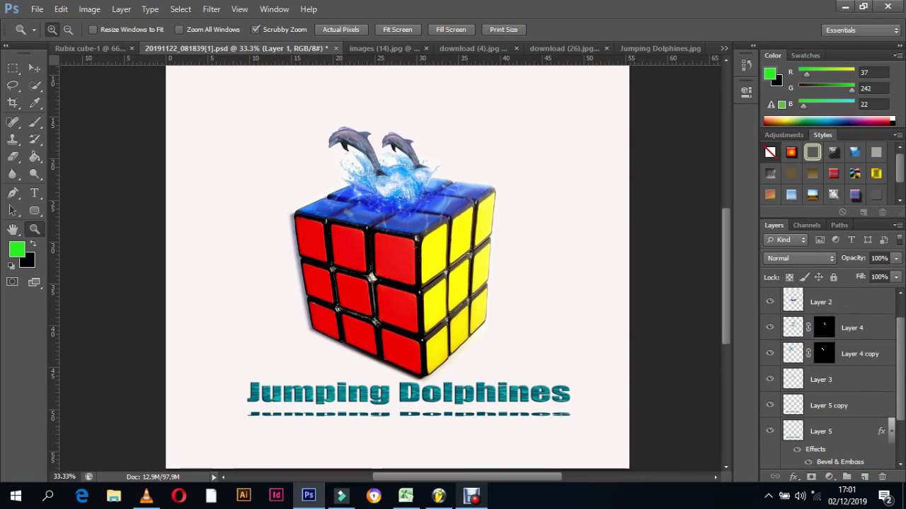
pyautogui.scroll(1, 828, 375)
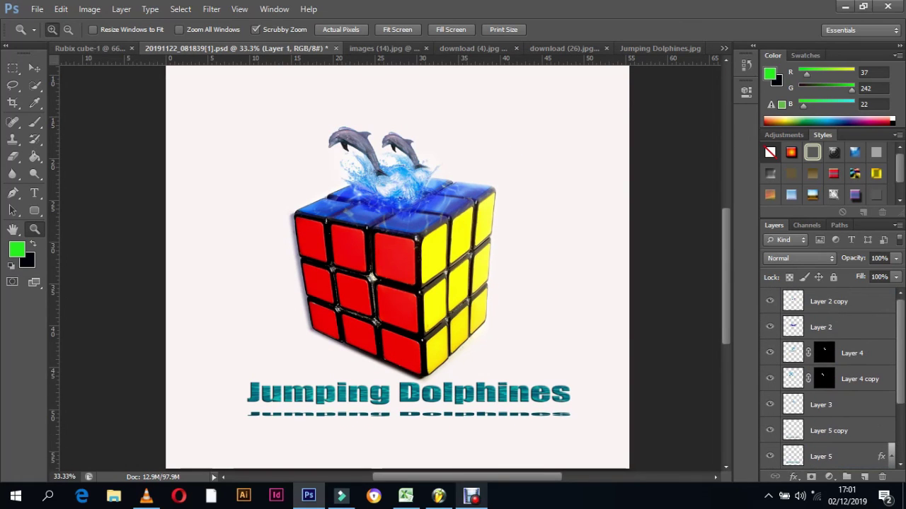
pyautogui.hotkey('ctrl', 'alt', 'a')
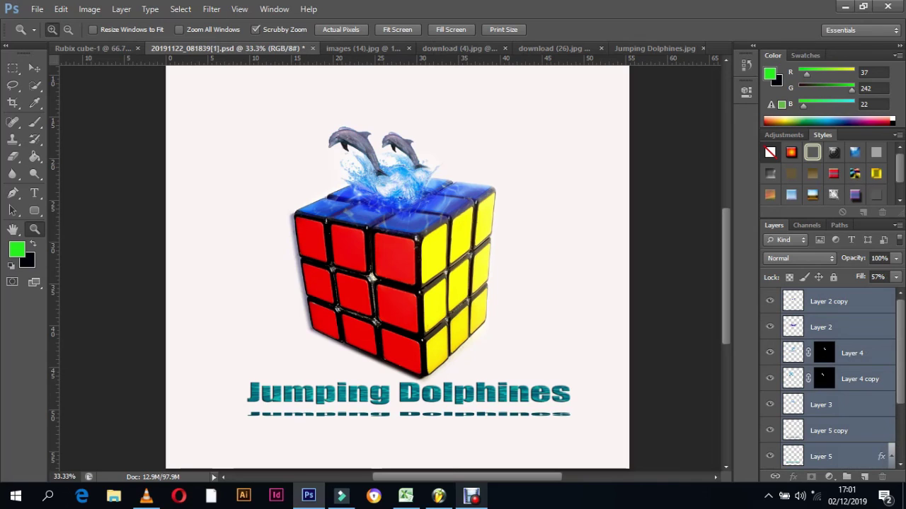
pyautogui.rightClick(852, 326)
pyautogui.click(704, 322)
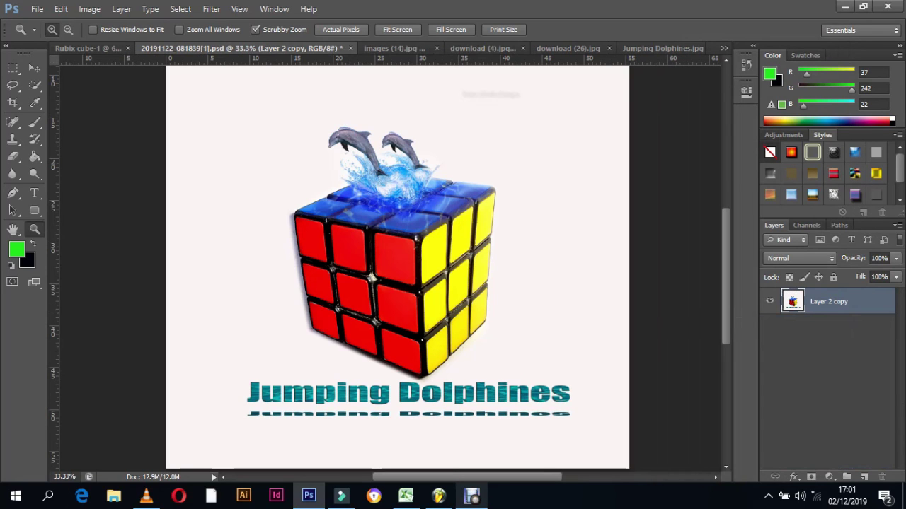
pyautogui.click(34, 67)
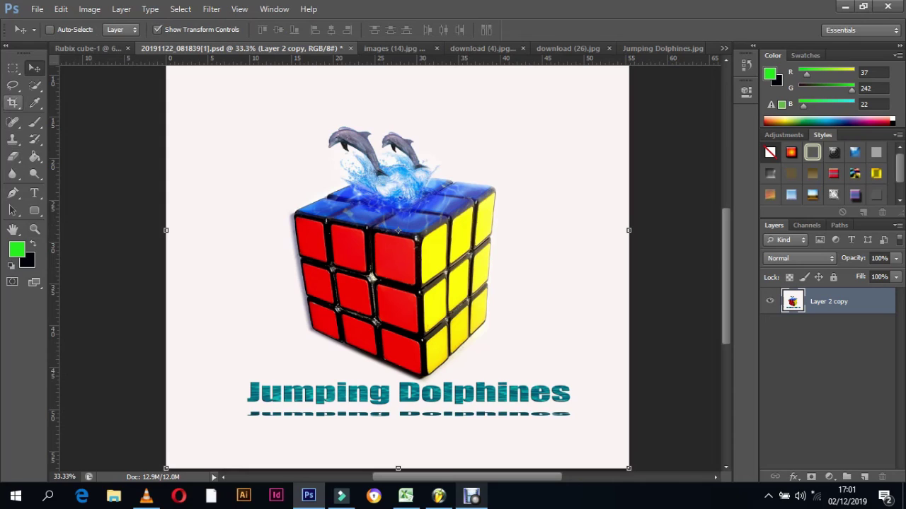
# - Crop the canvas from bottom, top, left and right to frame the dolphins, cube and title
pyautogui.click(13, 102)
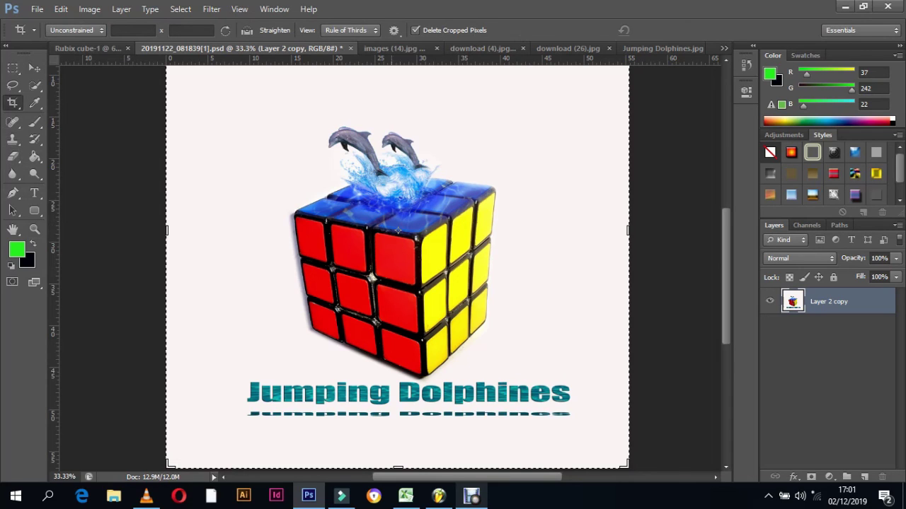
pyautogui.moveTo(398, 468); pyautogui.dragTo(398, 424)
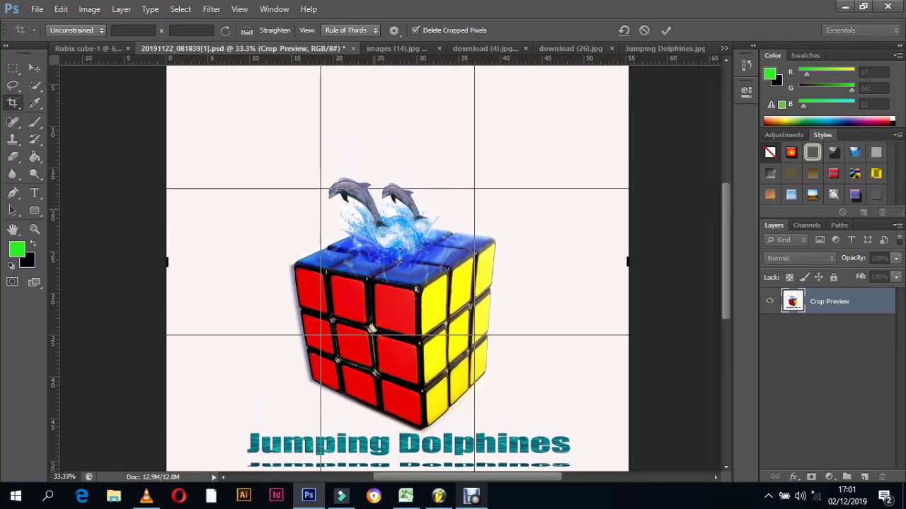
pyautogui.moveTo(398, 107); pyautogui.dragTo(397, 170)
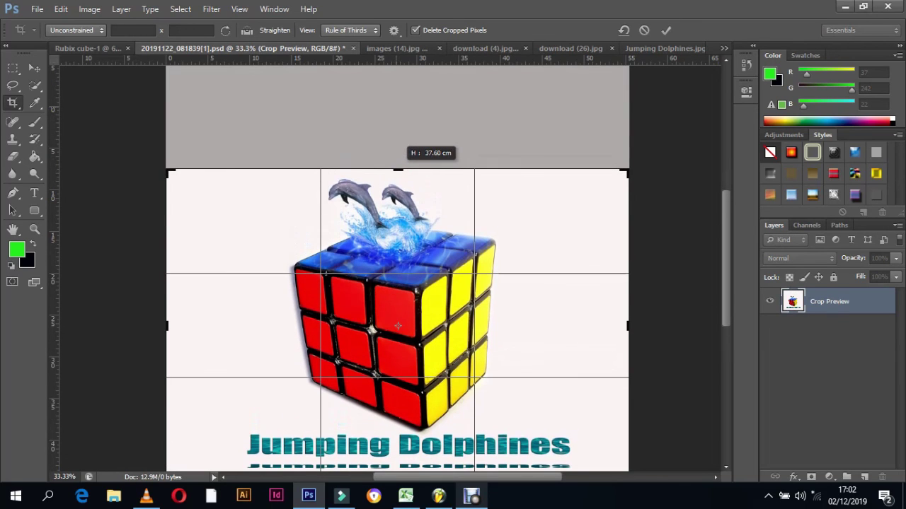
pyautogui.moveTo(397, 170); pyautogui.dragTo(397, 151)
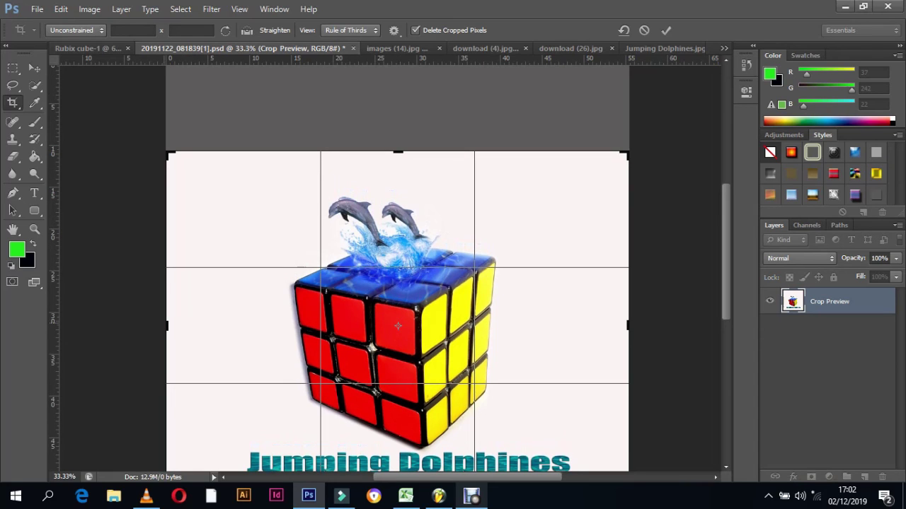
pyautogui.moveTo(167, 326); pyautogui.dragTo(189, 325)
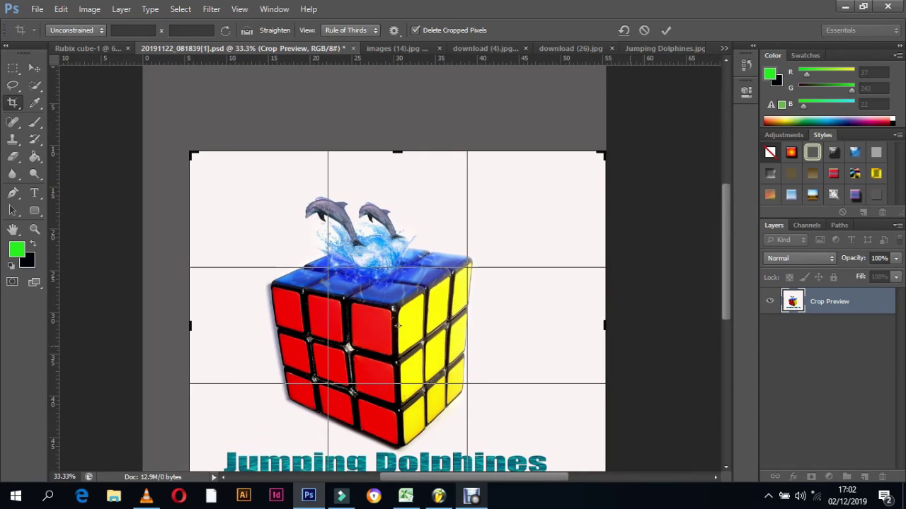
pyautogui.moveTo(605, 326); pyautogui.dragTo(592, 325)
pyautogui.press('Return')
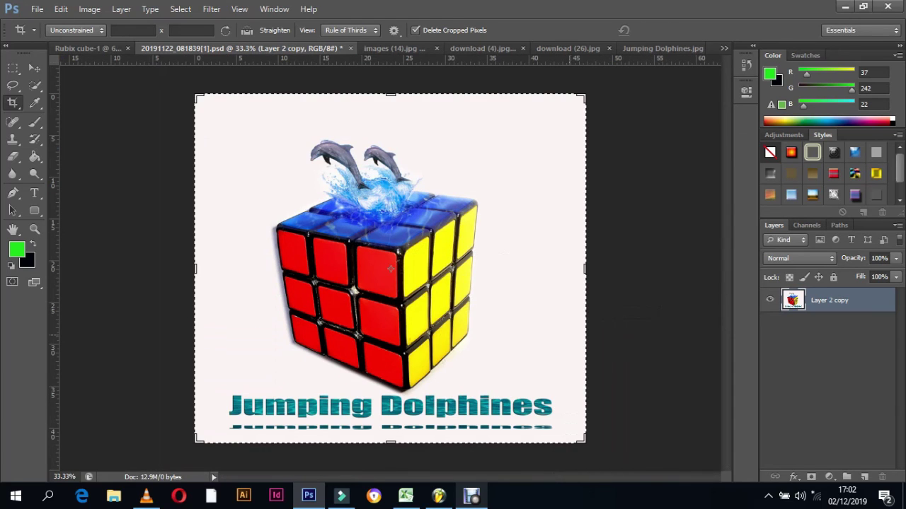